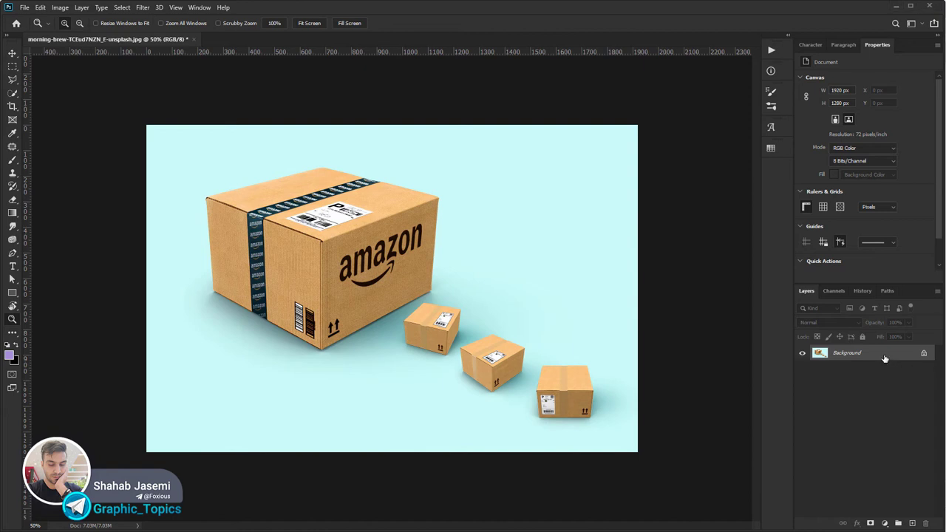
# Duplicate the photo to Layer 1 and add a purple Solid Color fill layer beneath it
pyautogui.hotkey('ctrl', 'j')
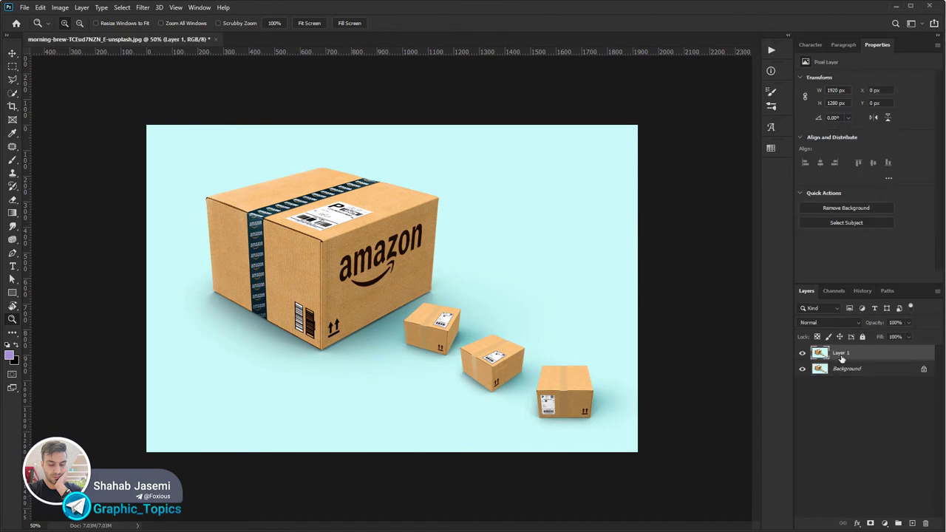
pyautogui.click(853, 371)
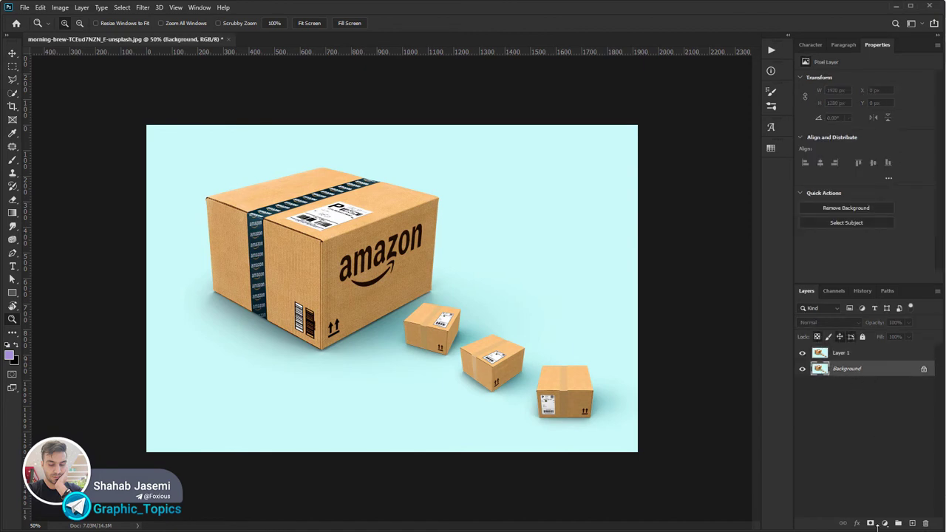
pyautogui.click(885, 524)
pyautogui.click(917, 344)
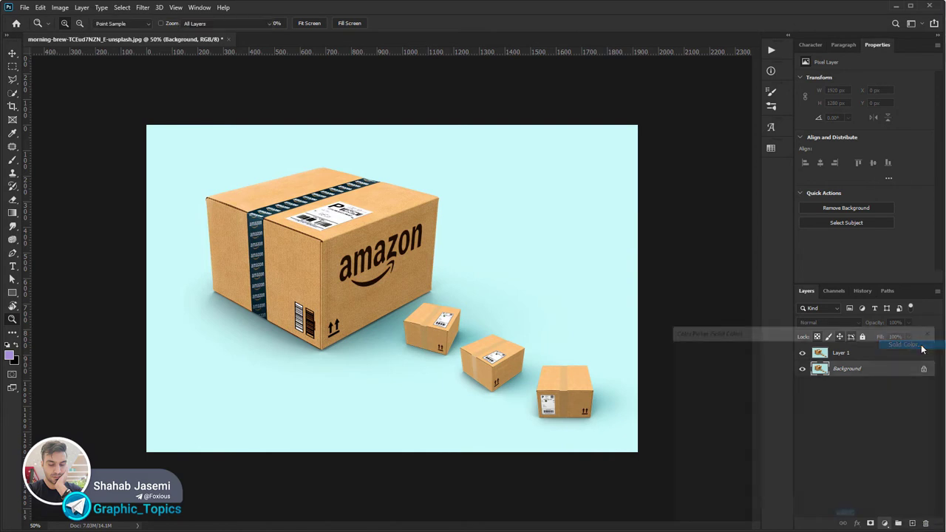
pyautogui.click(887, 351)
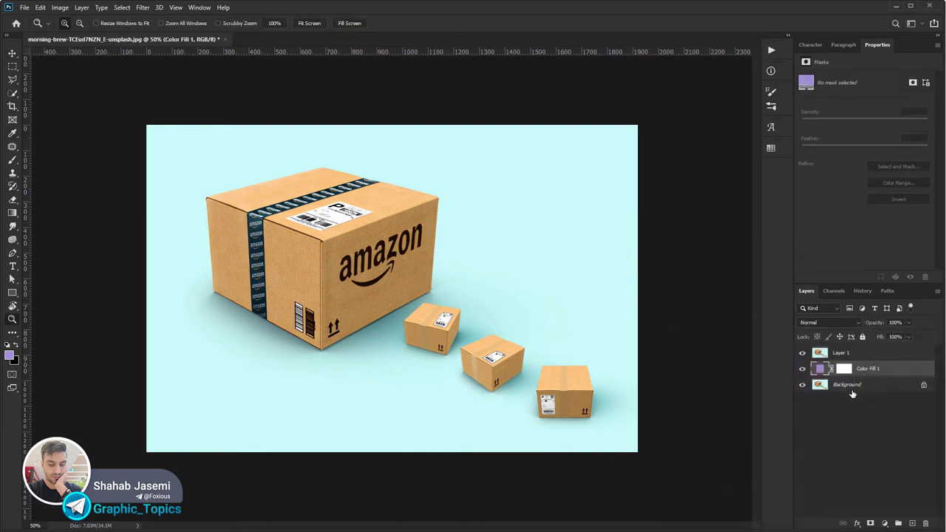
pyautogui.click(866, 355)
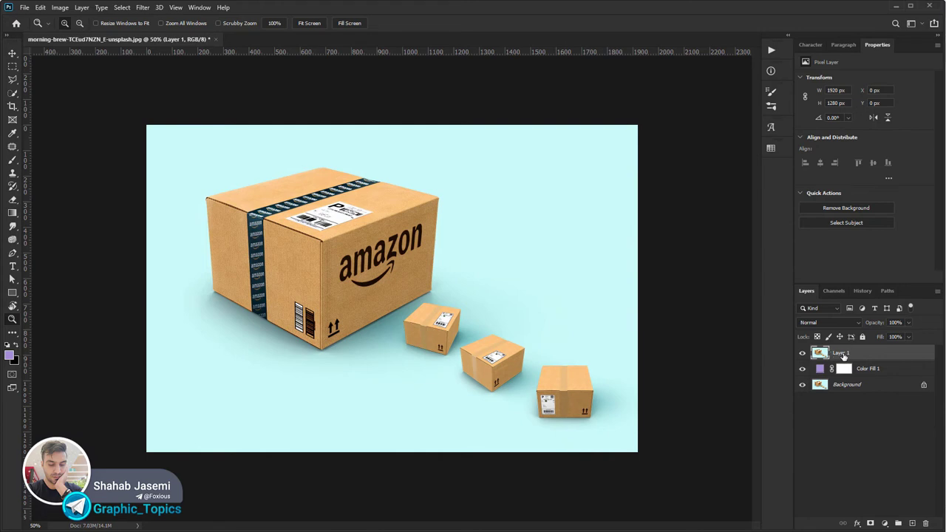
pyautogui.click(803, 353)
# Select the cyan background around the boxes with the Magic Wand
pyautogui.press('v')
pyautogui.click(12, 95)
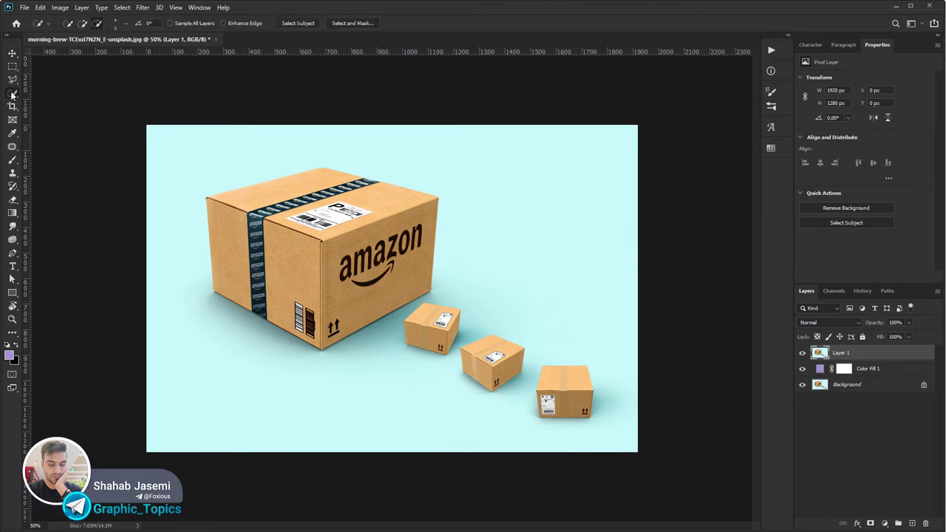
pyautogui.rightClick(13, 95)
pyautogui.click(52, 114)
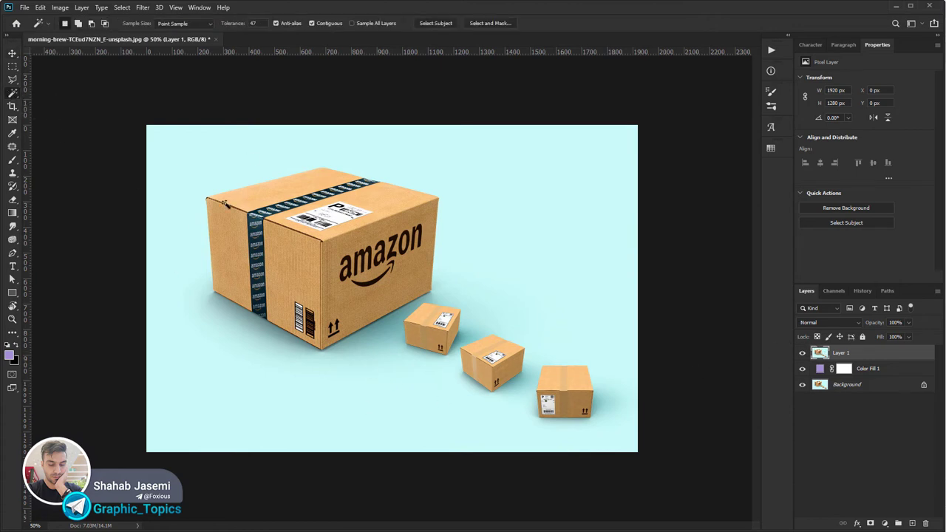
pyautogui.click(220, 357)
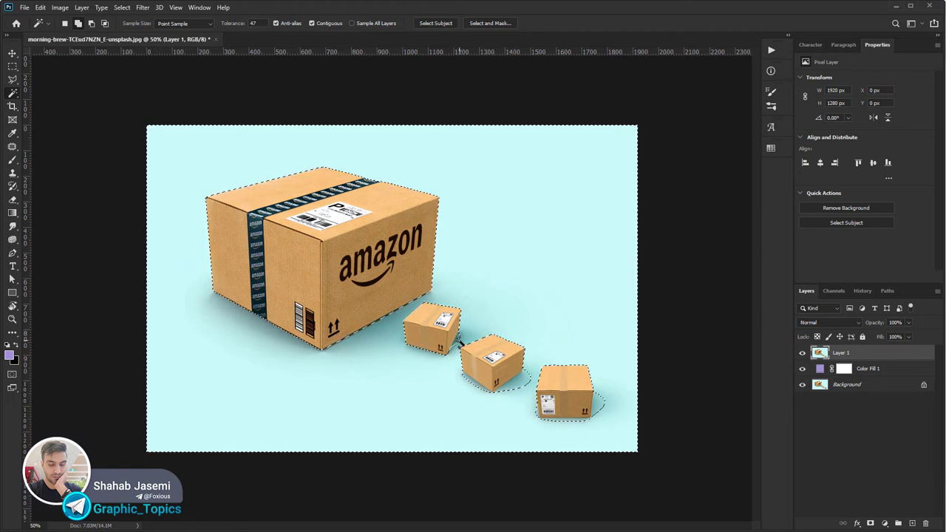
# Add the smallest box's shadow to the selection and zoom to 100% on the large box
pyautogui.keyDown('shift'); pyautogui.click(519, 383); pyautogui.keyUp('shift')
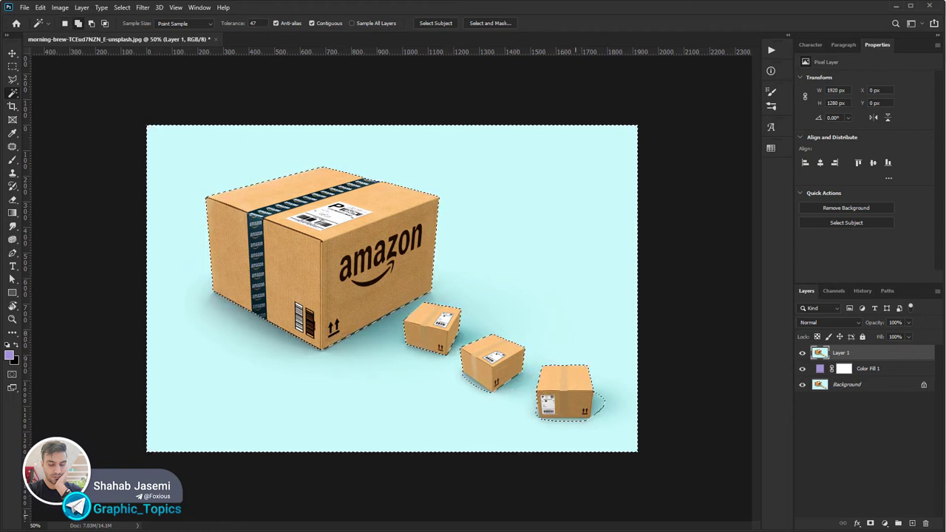
pyautogui.keyDown('shift'); pyautogui.click(600, 409); pyautogui.keyUp('shift')
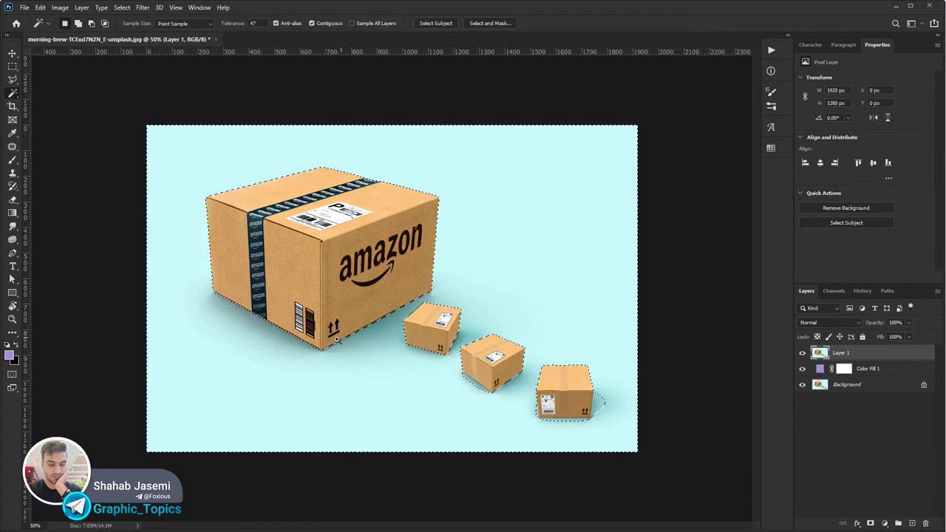
pyautogui.press('z')
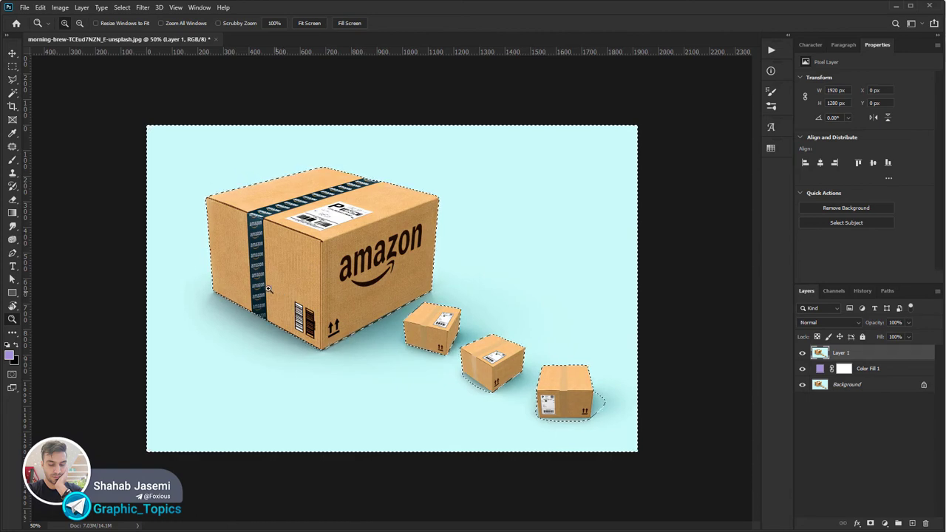
pyautogui.moveTo(226, 272); pyautogui.dragTo(365, 374)
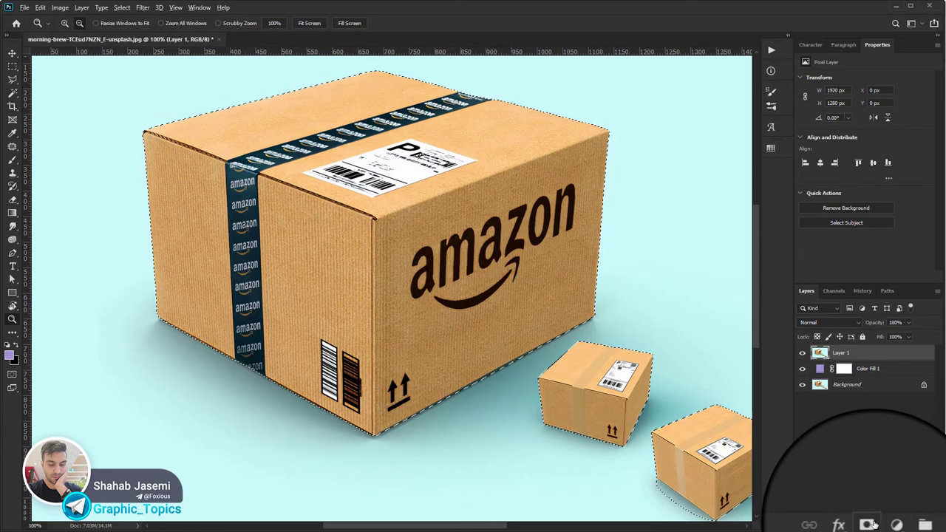
# Mask Layer 1 and inspect the large box's bottom edge at 1000% zoom
pyautogui.click(871, 524)
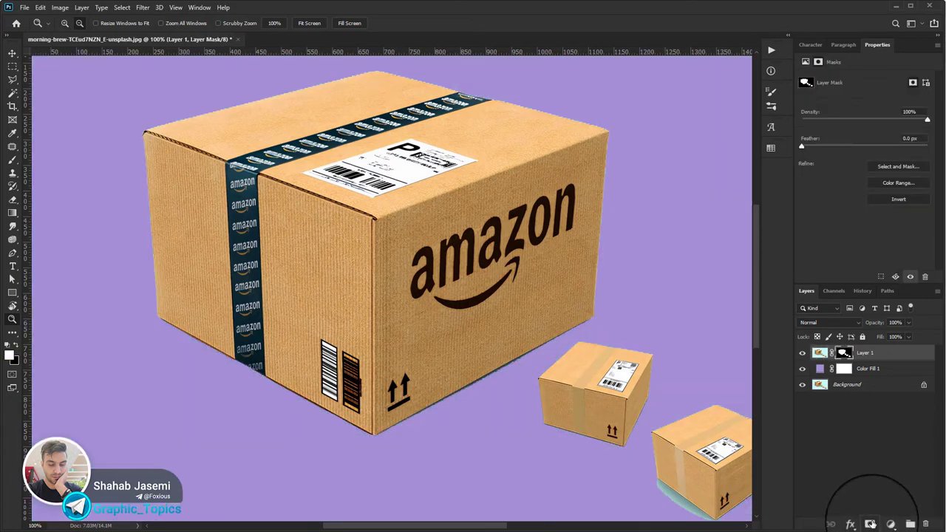
pyautogui.press('alt')
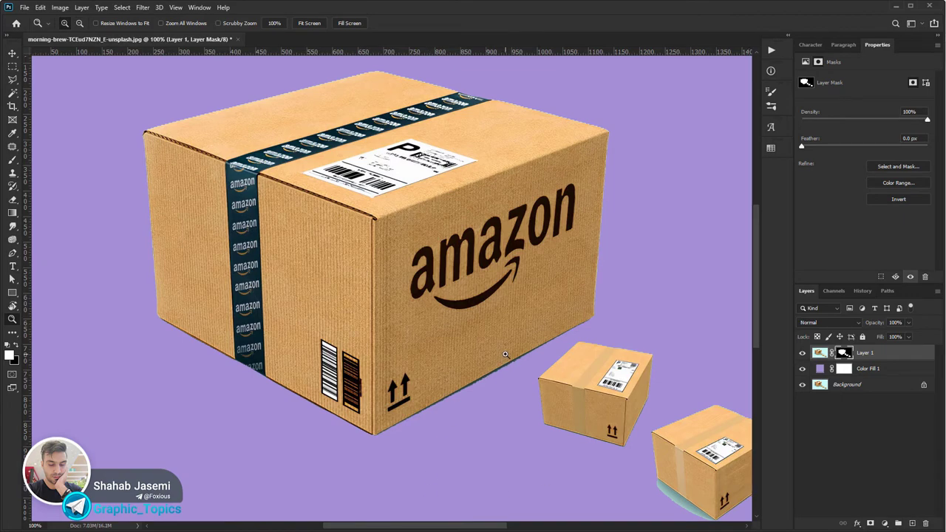
pyautogui.moveTo(505, 355)
pyautogui.mouseDown()
pyautogui.moveTo(465, 395)
pyautogui.moveTo(655, 190)
pyautogui.moveTo(259, 467)
pyautogui.moveTo(204, 486)
pyautogui.moveTo(309, 421)
pyautogui.mouseUp()
pyautogui.moveTo(414, 359); pyautogui.dragTo(576, 233)
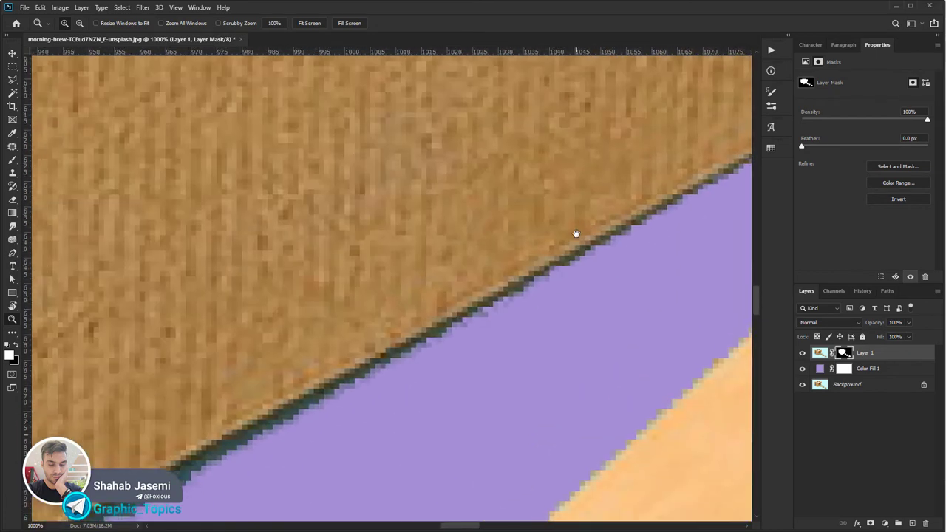
pyautogui.moveTo(359, 369); pyautogui.dragTo(659, 152)
pyautogui.moveTo(332, 338); pyautogui.dragTo(555, 201)
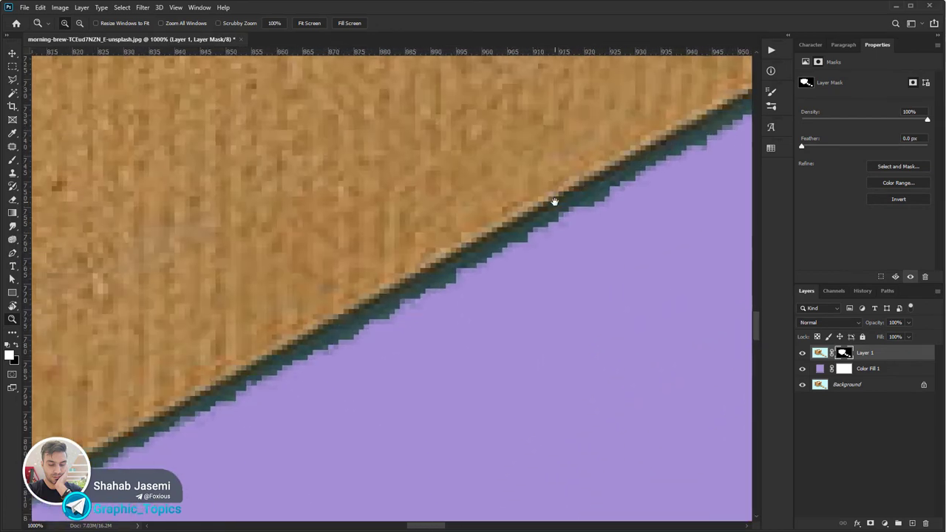
pyautogui.moveTo(528, 238); pyautogui.dragTo(625, 143)
pyautogui.moveTo(244, 348); pyautogui.dragTo(424, 190)
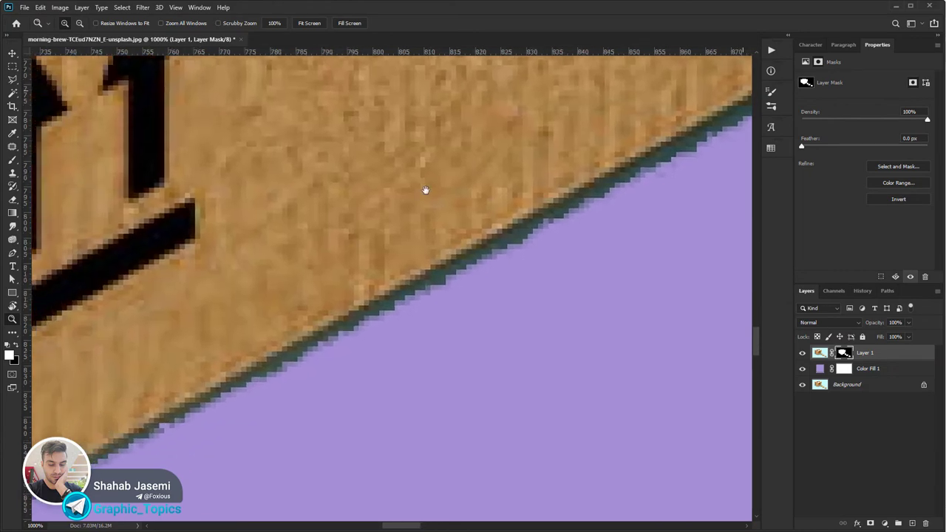
pyautogui.moveTo(295, 370); pyautogui.dragTo(535, 171)
pyautogui.moveTo(281, 222); pyautogui.dragTo(256, 305)
# Check the box's left edge, then return to 100% and undo the layer mask
pyautogui.moveTo(148, 185); pyautogui.dragTo(330, 300)
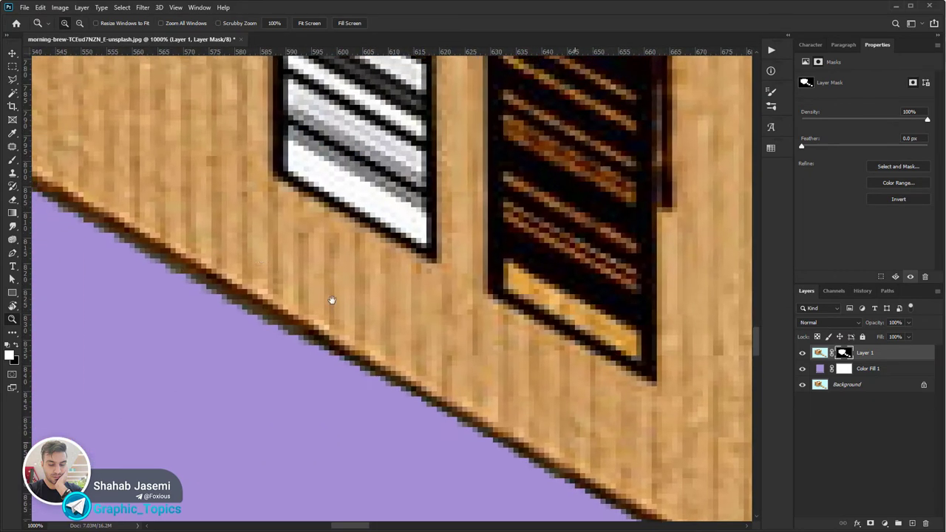
pyautogui.moveTo(89, 133); pyautogui.dragTo(239, 229)
pyautogui.moveTo(110, 185)
pyautogui.mouseDown()
pyautogui.moveTo(278, 301)
pyautogui.moveTo(498, 312)
pyautogui.mouseUp()
pyautogui.moveTo(311, 221); pyautogui.dragTo(525, 323)
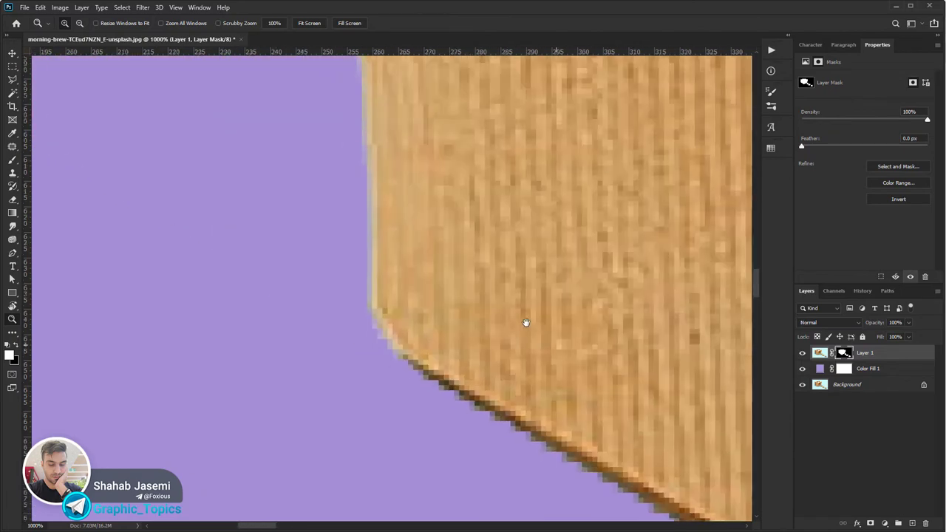
pyautogui.moveTo(222, 333); pyautogui.dragTo(414, 463)
pyautogui.moveTo(222, 369)
pyautogui.mouseDown()
pyautogui.moveTo(385, 509)
pyautogui.moveTo(389, 227)
pyautogui.moveTo(403, 338)
pyautogui.moveTo(433, 363)
pyautogui.moveTo(230, 395)
pyautogui.mouseUp()
pyautogui.moveTo(743, 248); pyautogui.dragTo(417, 325)
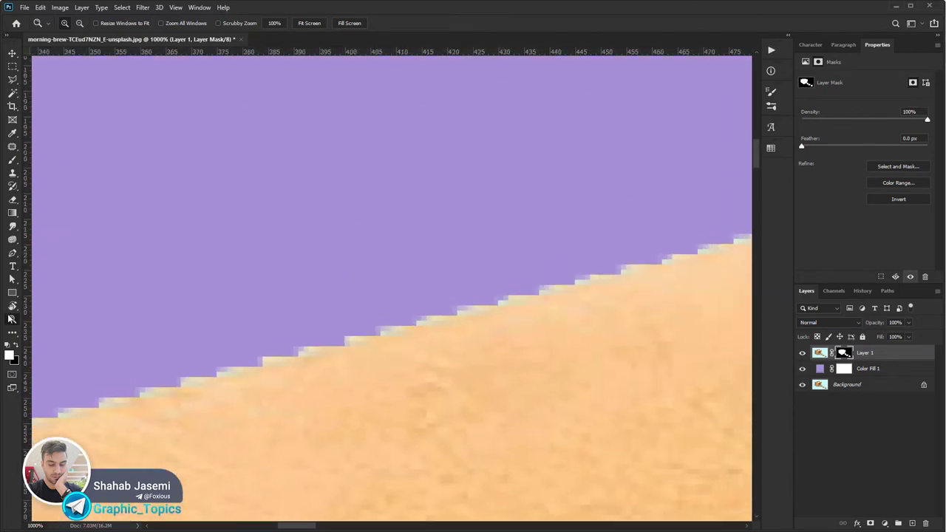
pyautogui.hotkey('ctrl', '1')
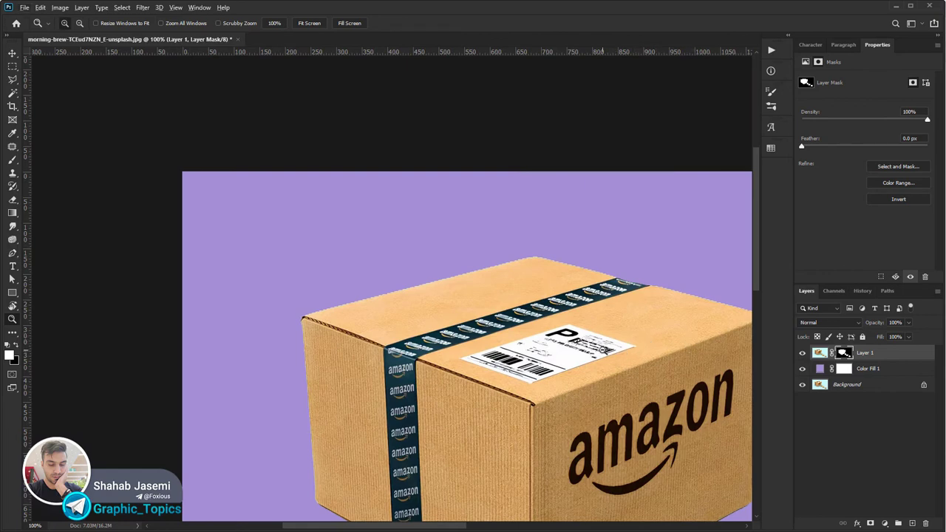
pyautogui.hotkey('ctrl', 'z')
# Quick-select the large Amazon box, including its lettering and barcodes, and mask Layer 1 to it
pyautogui.moveTo(623, 381); pyautogui.dragTo(529, 266)
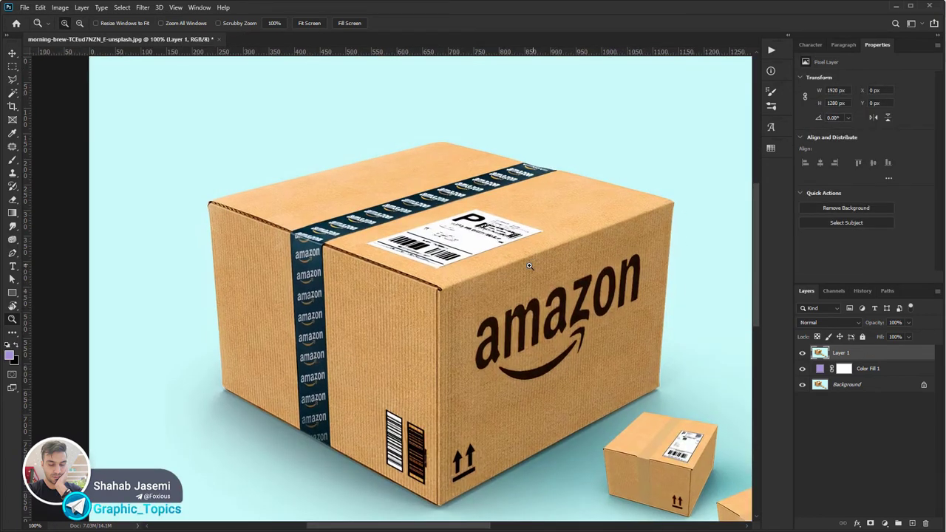
pyautogui.moveTo(542, 302); pyautogui.dragTo(536, 246)
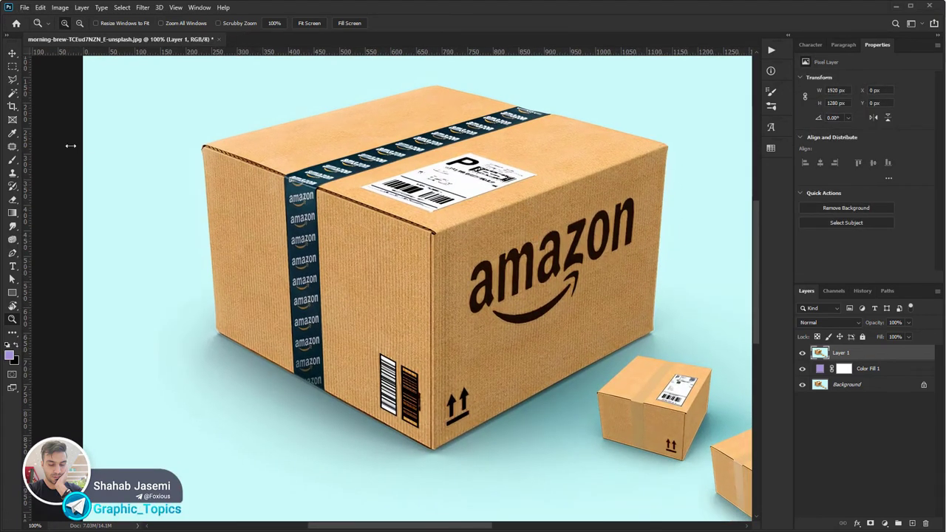
pyautogui.rightClick(11, 97)
pyautogui.click(53, 101)
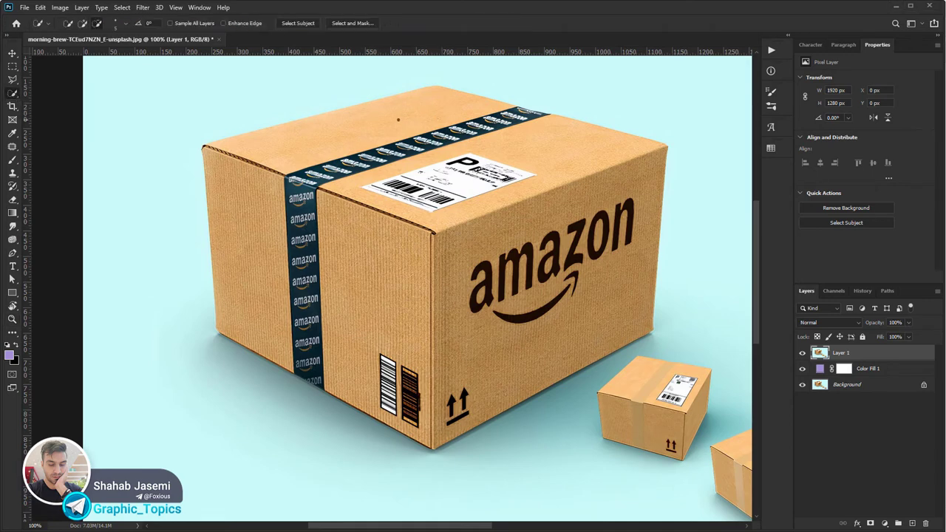
pyautogui.moveTo(397, 119)
pyautogui.mouseDown()
pyautogui.moveTo(311, 194)
pyautogui.moveTo(307, 341)
pyautogui.mouseUp()
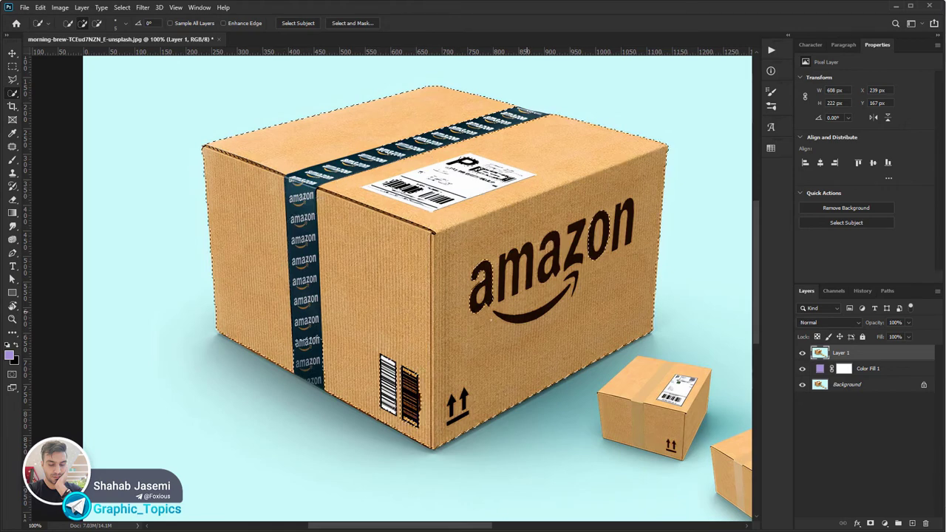
pyautogui.moveTo(490, 319); pyautogui.dragTo(484, 285)
pyautogui.moveTo(410, 418); pyautogui.dragTo(314, 341)
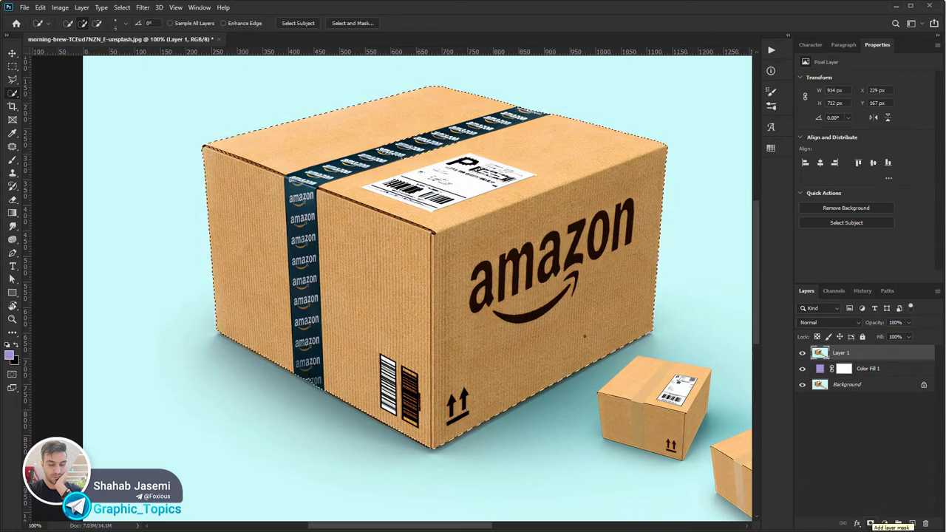
pyautogui.click(871, 523)
# Zoom in and check the mask along the box's lower edge up to the amazon tape logo
pyautogui.press('z')
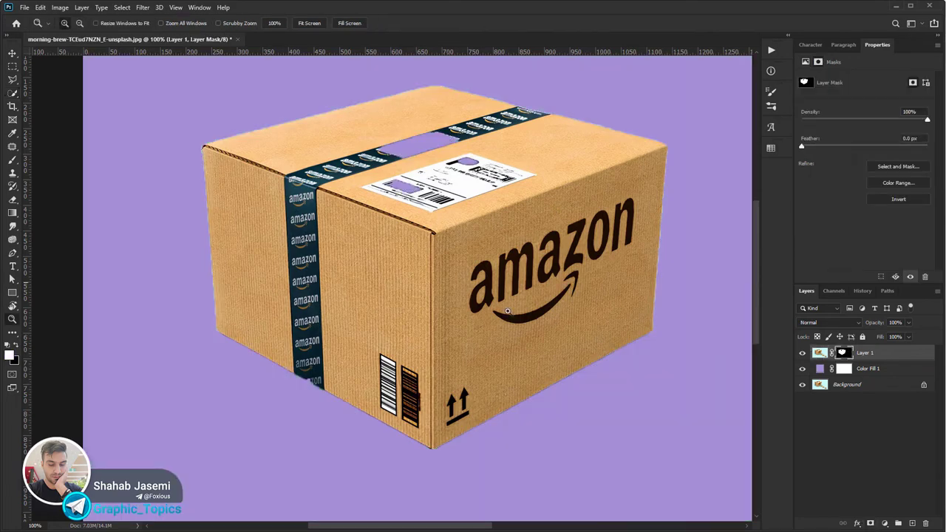
pyautogui.click(655, 328)
pyautogui.moveTo(380, 429)
pyautogui.mouseDown()
pyautogui.moveTo(332, 455)
pyautogui.moveTo(256, 402)
pyautogui.moveTo(478, 340)
pyautogui.mouseUp()
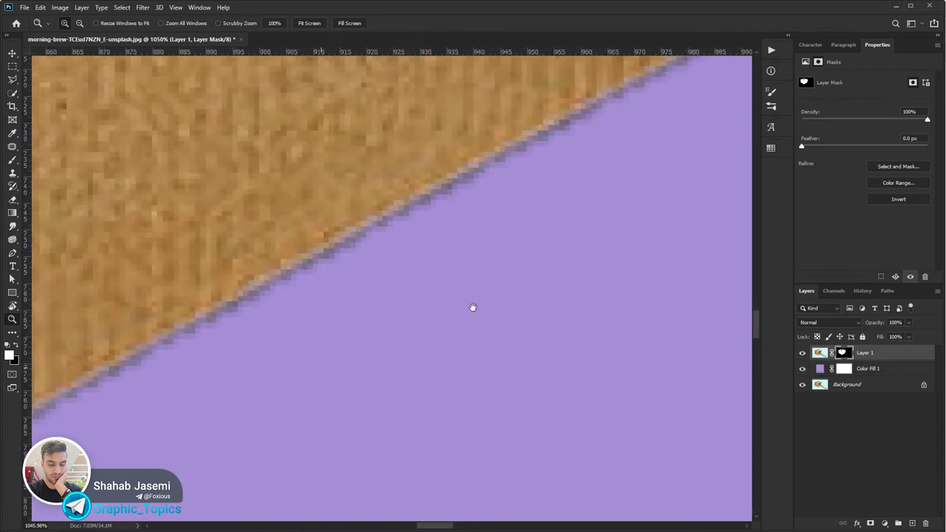
pyautogui.moveTo(310, 384)
pyautogui.mouseDown()
pyautogui.moveTo(625, 247)
pyautogui.moveTo(688, 190)
pyautogui.mouseUp()
pyautogui.moveTo(375, 303); pyautogui.dragTo(545, 222)
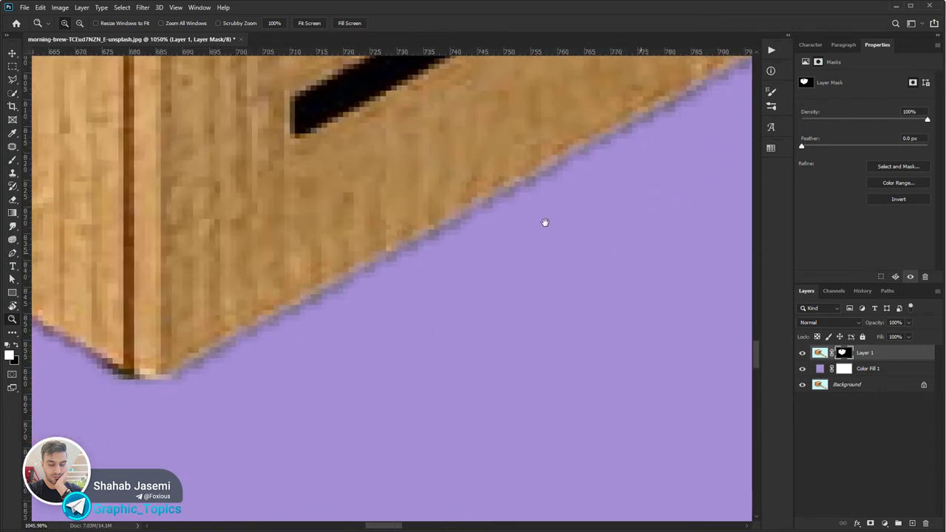
pyautogui.moveTo(271, 327); pyautogui.dragTo(650, 333)
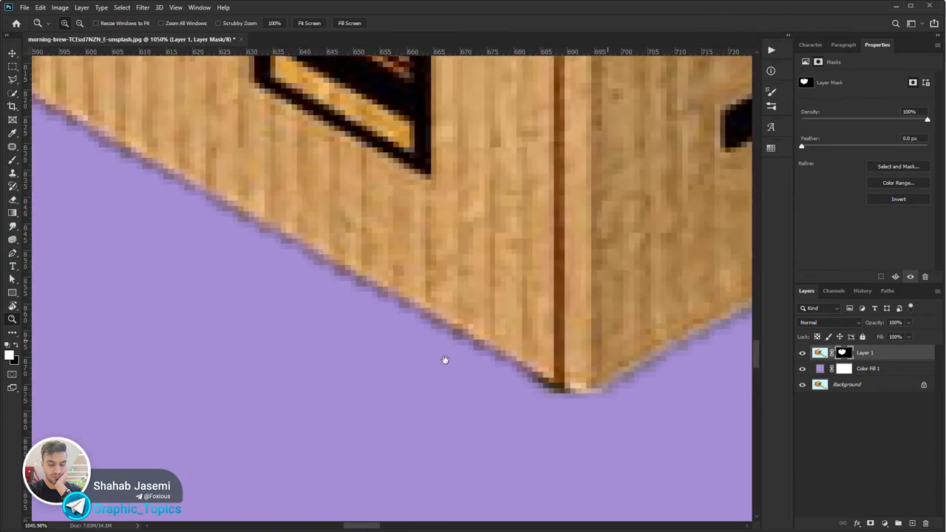
pyautogui.moveTo(358, 298); pyautogui.dragTo(661, 412)
pyautogui.moveTo(200, 192)
pyautogui.mouseDown()
pyautogui.moveTo(336, 220)
pyautogui.moveTo(452, 271)
pyautogui.mouseUp()
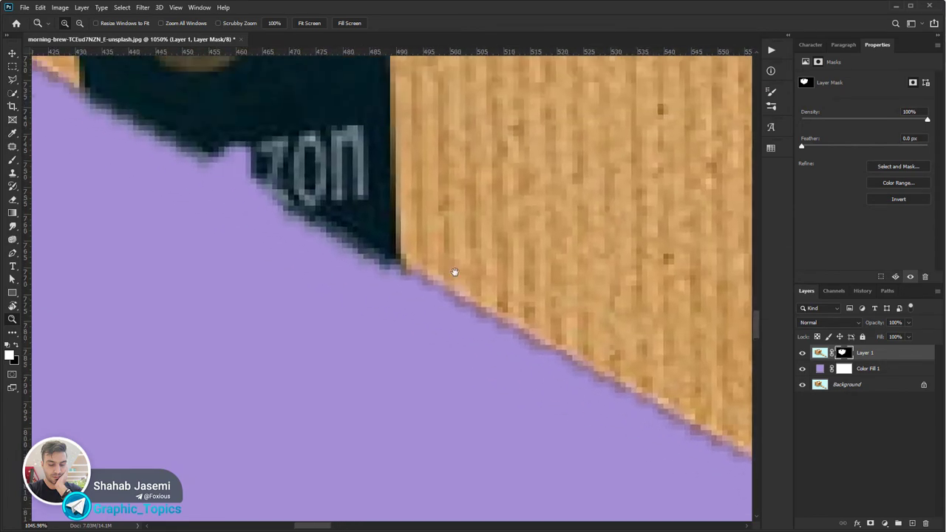
pyautogui.moveTo(192, 222)
pyautogui.mouseDown()
pyautogui.moveTo(335, 232)
pyautogui.moveTo(359, 255)
pyautogui.mouseUp()
pyautogui.moveTo(324, 211)
pyautogui.mouseDown()
pyautogui.moveTo(344, 256)
pyautogui.moveTo(359, 257)
pyautogui.mouseUp()
# Check the mask along the box's left and top edges up to the top-right corner
pyautogui.press('b')
pyautogui.rightClick(438, 255)
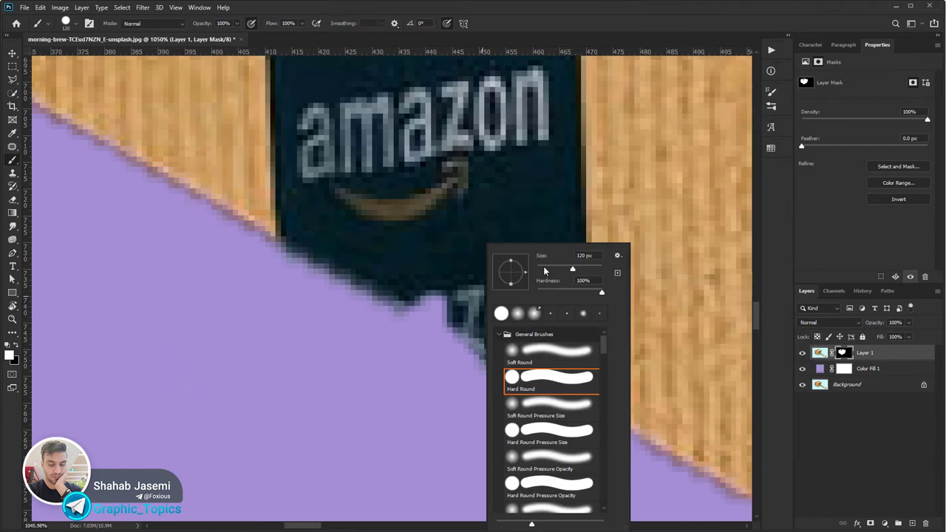
pyautogui.press('Escape')
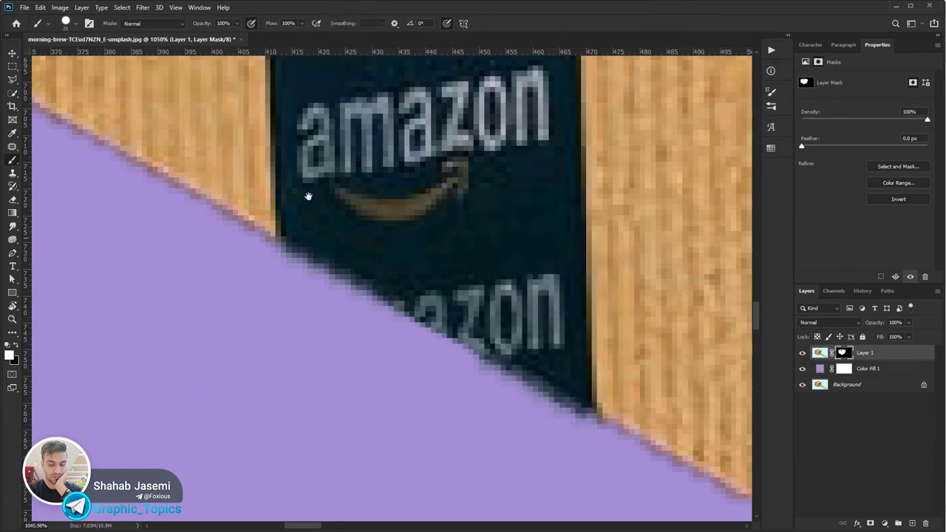
pyautogui.moveTo(308, 194)
pyautogui.mouseDown()
pyautogui.moveTo(516, 350)
pyautogui.moveTo(725, 459)
pyautogui.mouseUp()
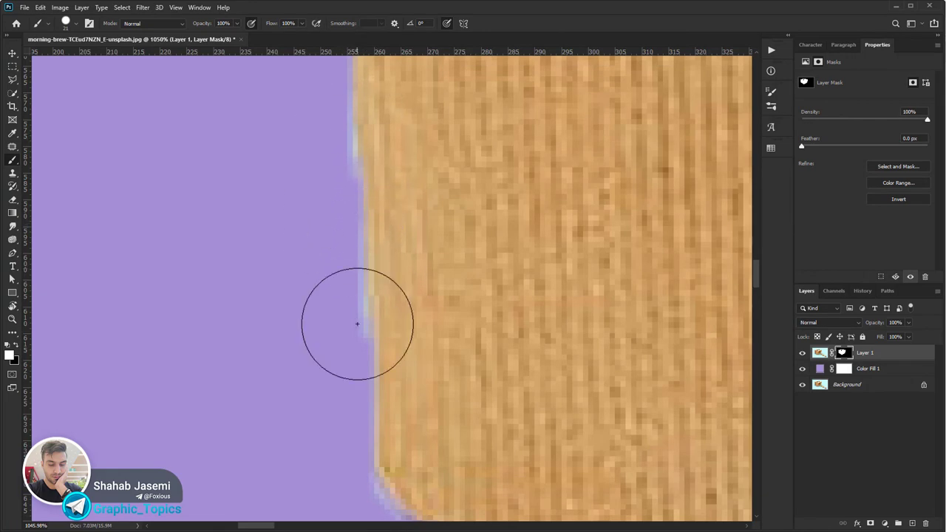
pyautogui.moveTo(413, 167); pyautogui.dragTo(462, 401)
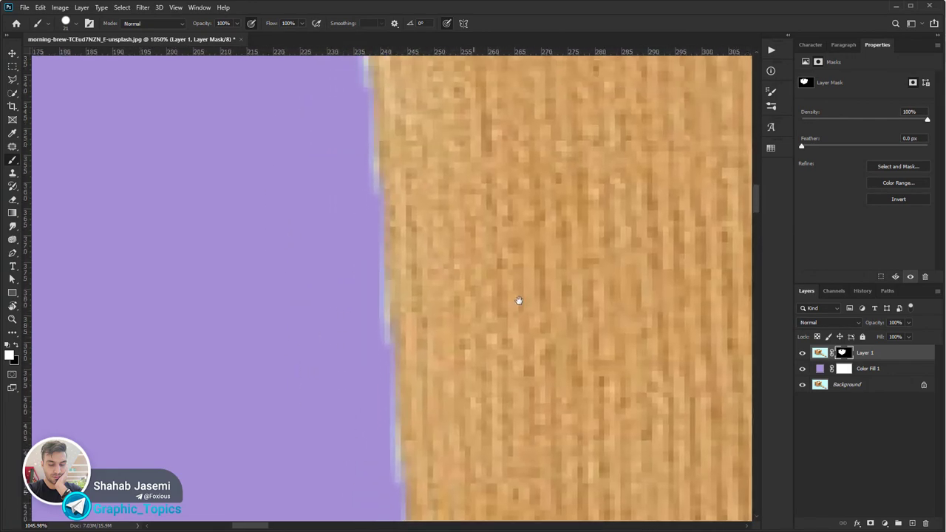
pyautogui.moveTo(520, 300); pyautogui.dragTo(584, 518)
pyautogui.moveTo(510, 244); pyautogui.dragTo(481, 397)
pyautogui.moveTo(613, 260); pyautogui.dragTo(581, 361)
pyautogui.moveTo(620, 287)
pyautogui.mouseDown()
pyautogui.moveTo(376, 386)
pyautogui.moveTo(359, 373)
pyautogui.mouseUp()
pyautogui.moveTo(612, 294)
pyautogui.mouseDown()
pyautogui.moveTo(217, 414)
pyautogui.moveTo(136, 394)
pyautogui.moveTo(414, 293)
pyautogui.moveTo(306, 433)
pyautogui.moveTo(374, 275)
pyautogui.moveTo(200, 454)
pyautogui.mouseUp()
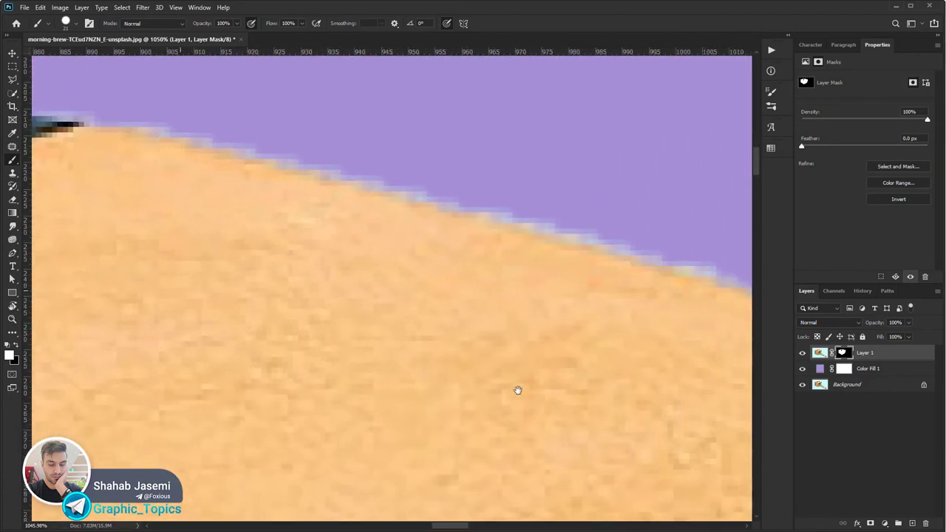
pyautogui.moveTo(517, 391); pyautogui.dragTo(162, 263)
pyautogui.moveTo(547, 331); pyautogui.dragTo(148, 199)
pyautogui.moveTo(238, 190); pyautogui.dragTo(149, 200)
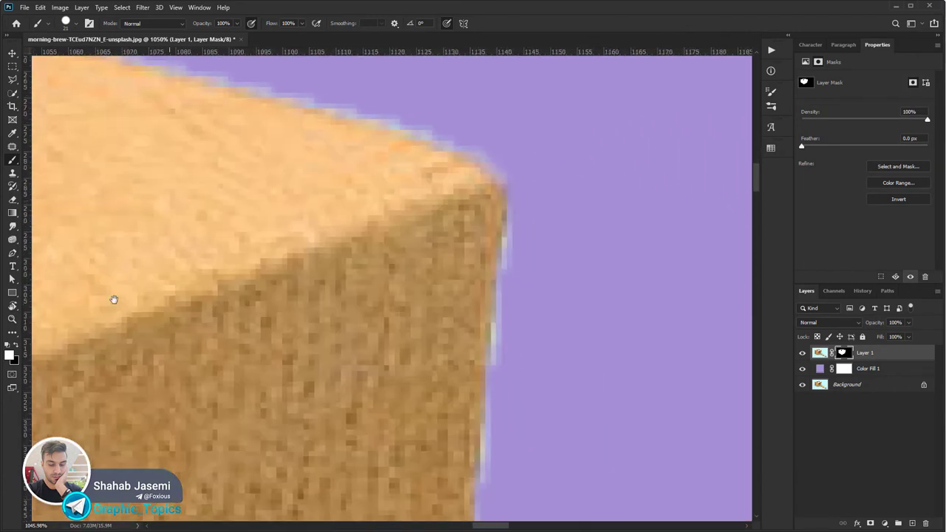
# Zoom back to 100% and delete Layer 1's layer mask
pyautogui.click(12, 318)
pyautogui.hotkey('ctrl', '1')
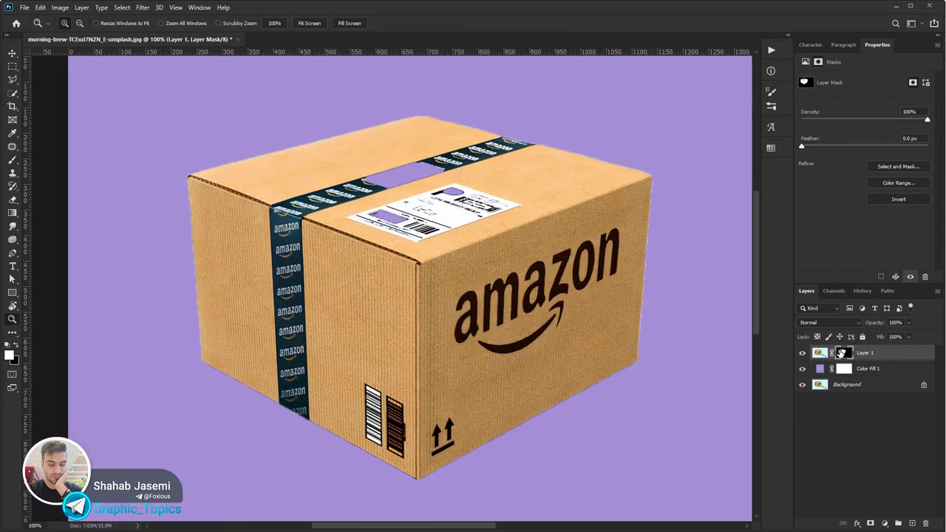
pyautogui.press('Delete')
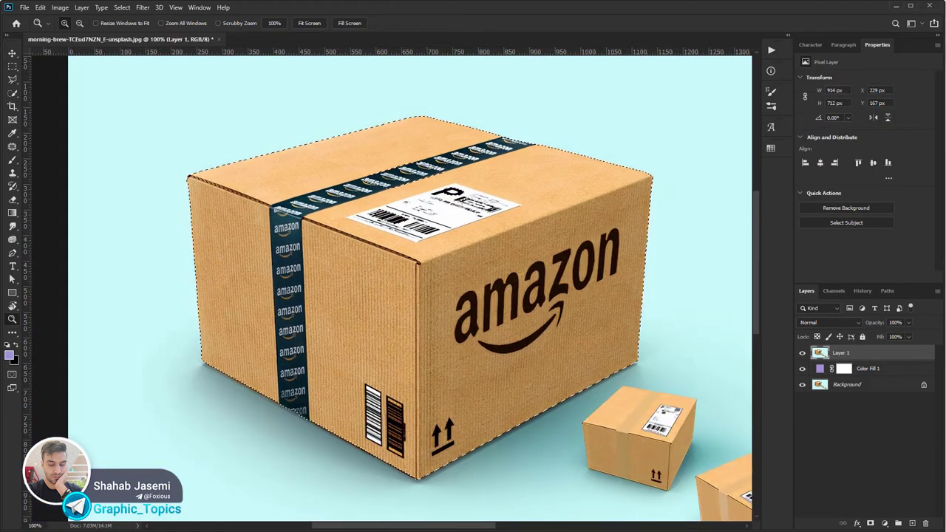
pyautogui.press('w')
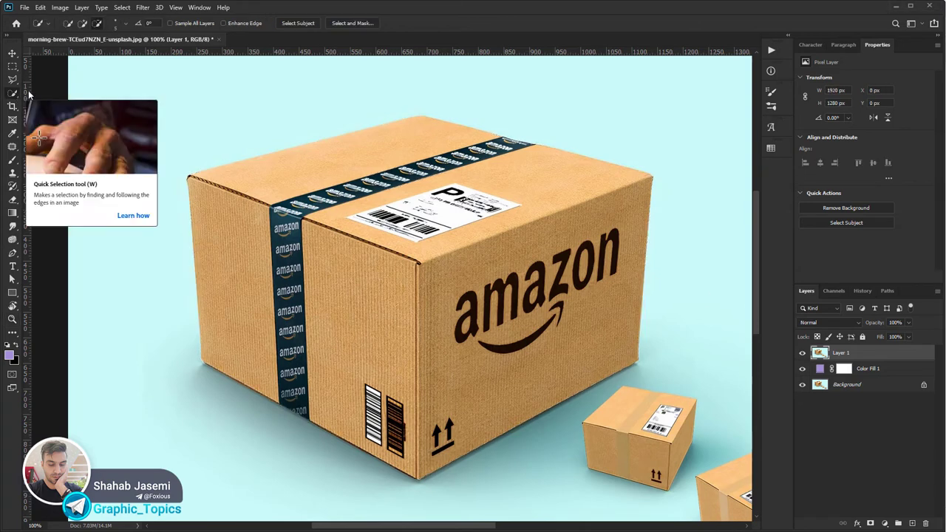
# Frame the large Amazon box with the Object Selection tool to select it
pyautogui.rightClick(15, 93)
pyautogui.click(59, 95)
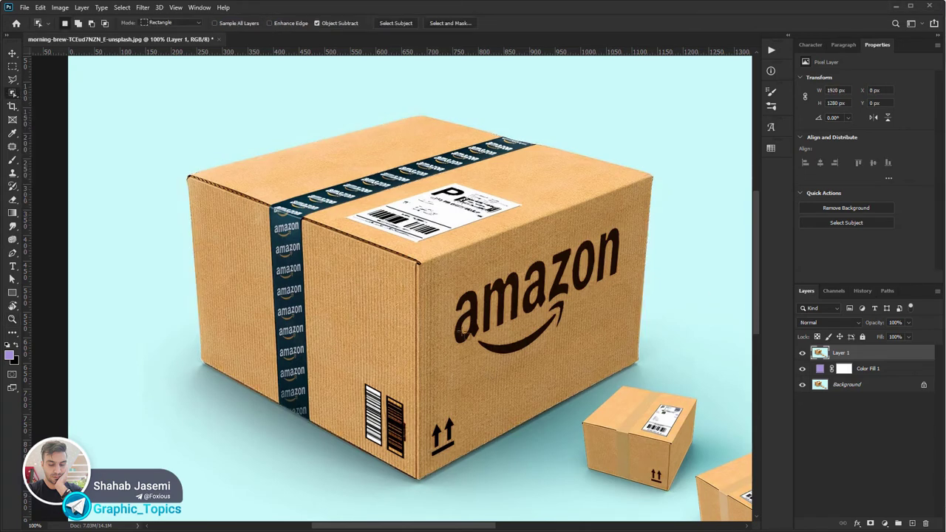
pyautogui.moveTo(163, 103); pyautogui.dragTo(650, 488)
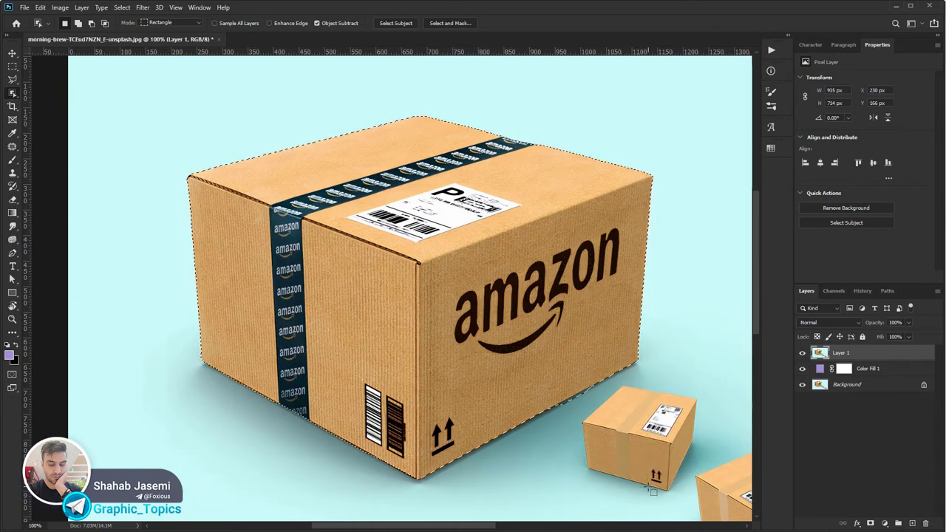
# Mask Layer 1 to the box selection and inspect the mask along the bottom edge zoomed in
pyautogui.click(871, 523)
pyautogui.press('z')
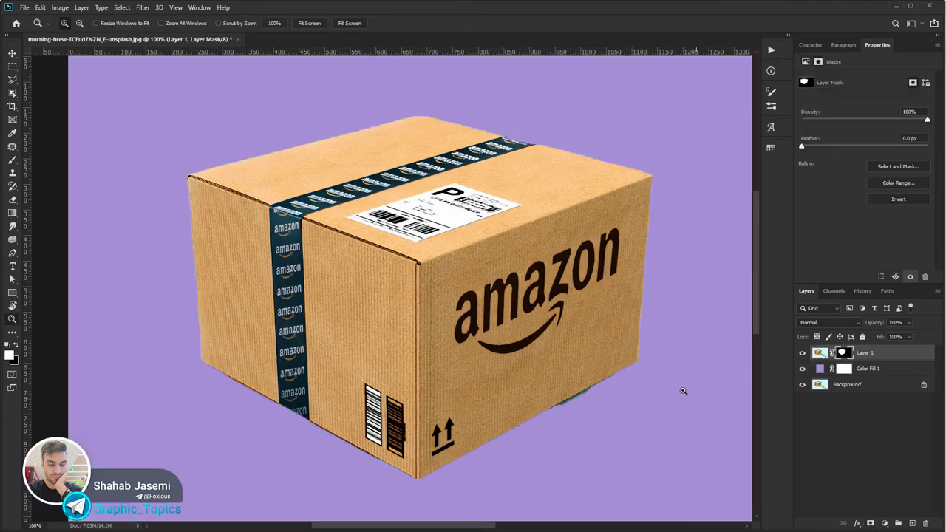
pyautogui.click(574, 416)
pyautogui.moveTo(607, 342); pyautogui.dragTo(604, 374)
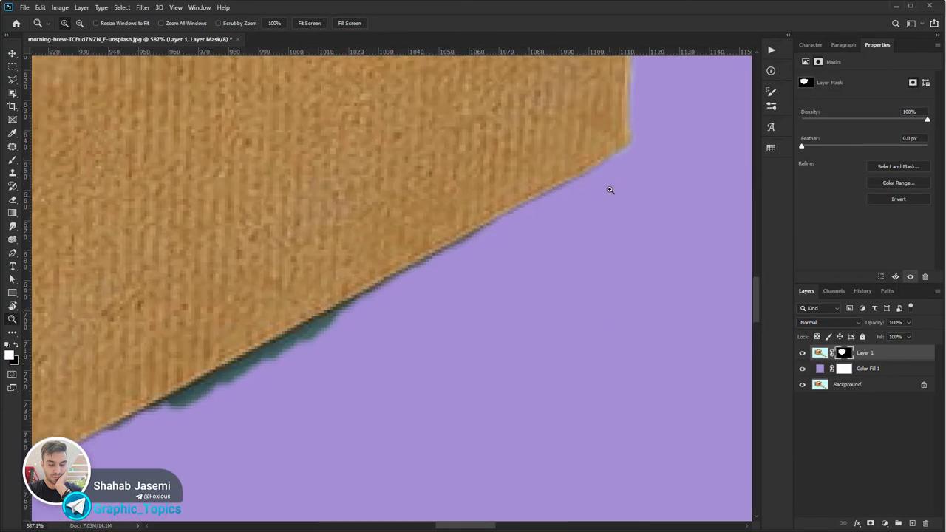
pyautogui.moveTo(370, 309); pyautogui.dragTo(608, 205)
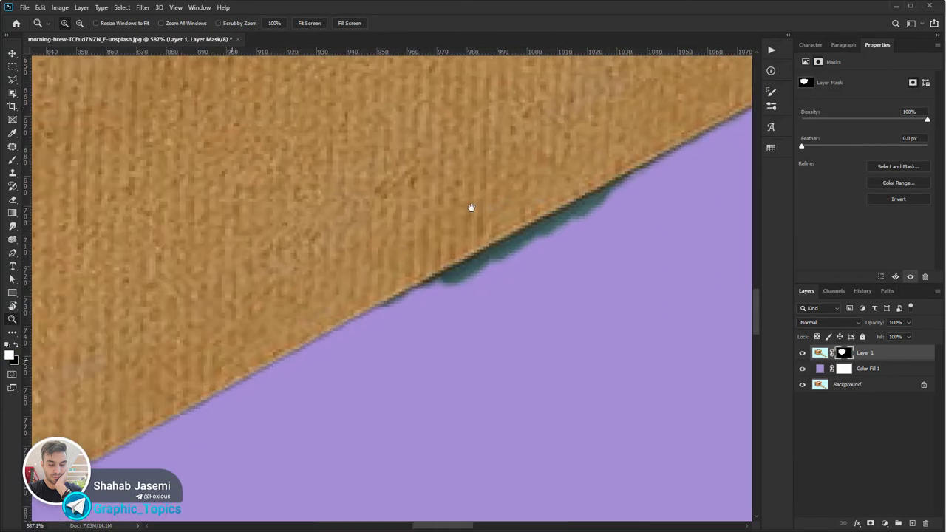
pyautogui.moveTo(342, 300); pyautogui.dragTo(710, 142)
pyautogui.moveTo(345, 228); pyautogui.dragTo(555, 244)
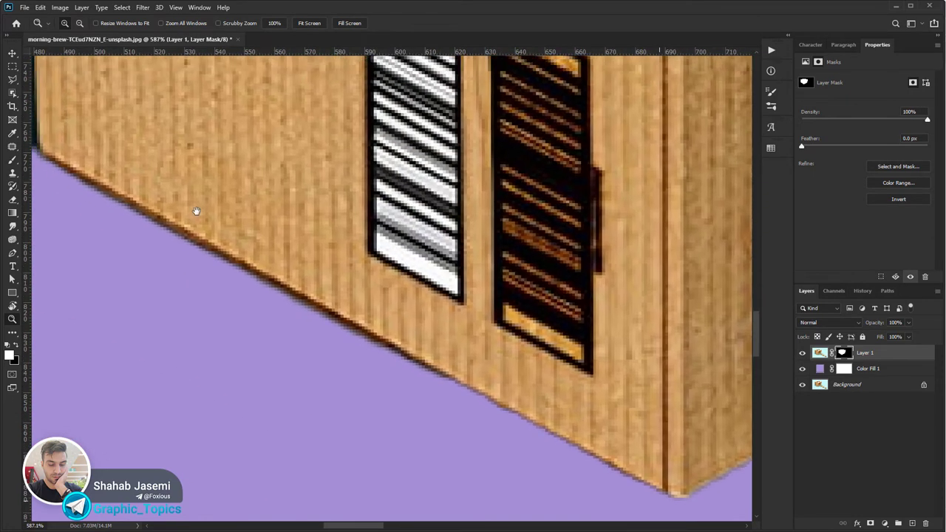
pyautogui.moveTo(197, 211); pyautogui.dragTo(542, 397)
# Check the mask along the box's left and top edges, then return to 100%
pyautogui.moveTo(361, 281)
pyautogui.mouseDown()
pyautogui.moveTo(457, 343)
pyautogui.moveTo(739, 355)
pyautogui.mouseUp()
pyautogui.moveTo(215, 205)
pyautogui.mouseDown()
pyautogui.moveTo(323, 321)
pyautogui.moveTo(323, 343)
pyautogui.mouseUp()
pyautogui.moveTo(313, 140)
pyautogui.mouseDown()
pyautogui.moveTo(311, 328)
pyautogui.moveTo(362, 421)
pyautogui.mouseUp()
pyautogui.moveTo(371, 264); pyautogui.dragTo(397, 414)
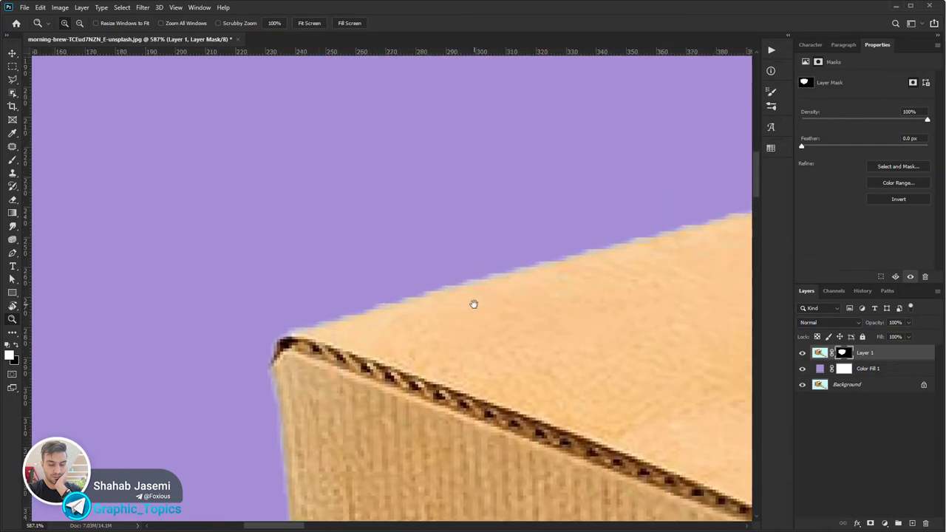
pyautogui.keyDown('alt'); pyautogui.click(467, 283); pyautogui.keyUp('alt')
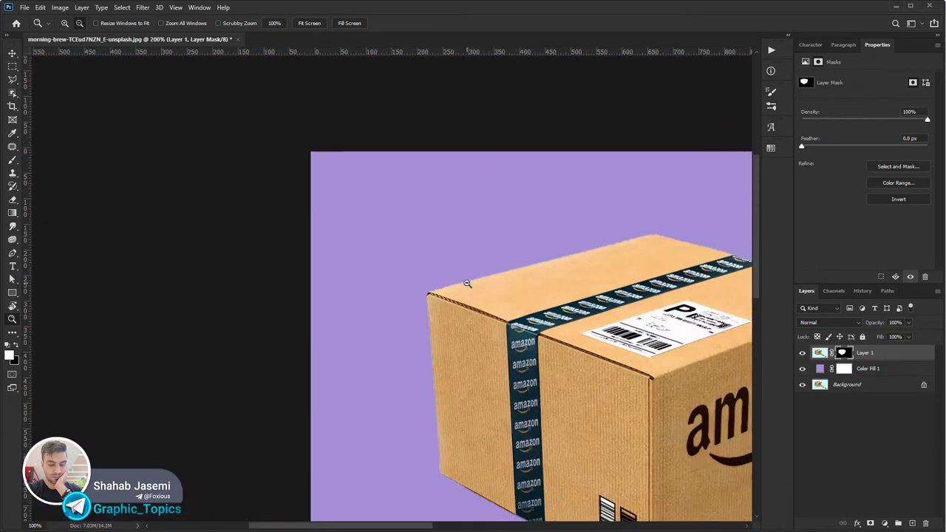
pyautogui.hotkey('ctrl', '0')
pyautogui.click(431, 336)
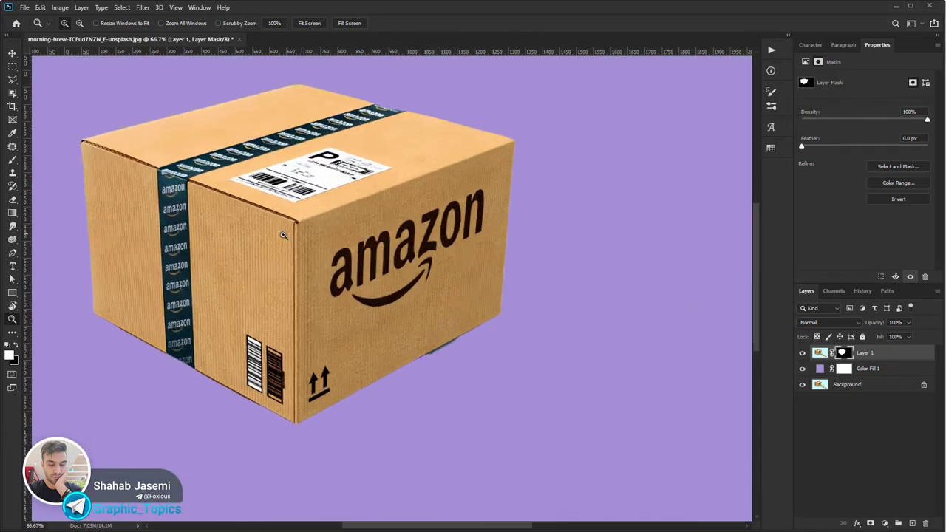
# Undo Layer 1's mask and start a Color Range selection sampling the cyan background
pyautogui.hotkey('ctrl', 'z')
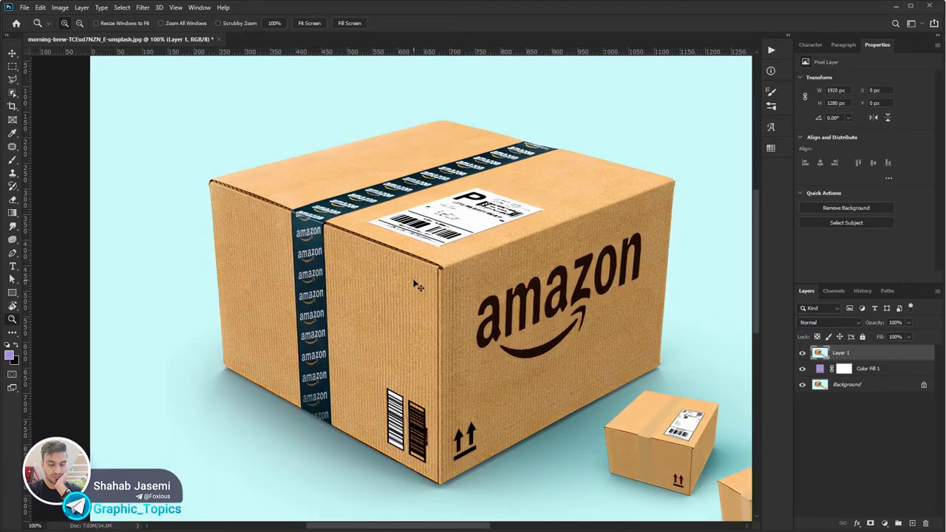
pyautogui.click(122, 7)
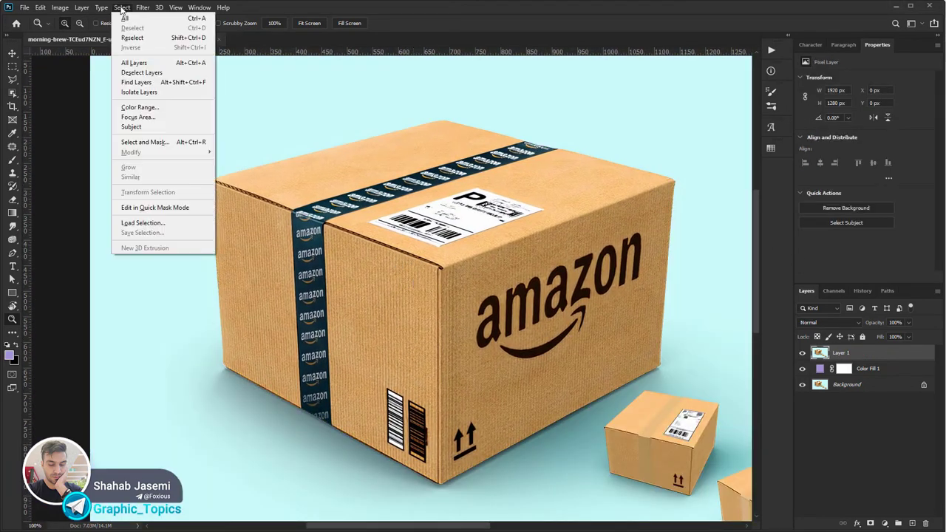
pyautogui.click(144, 108)
pyautogui.moveTo(844, 173); pyautogui.dragTo(763, 173)
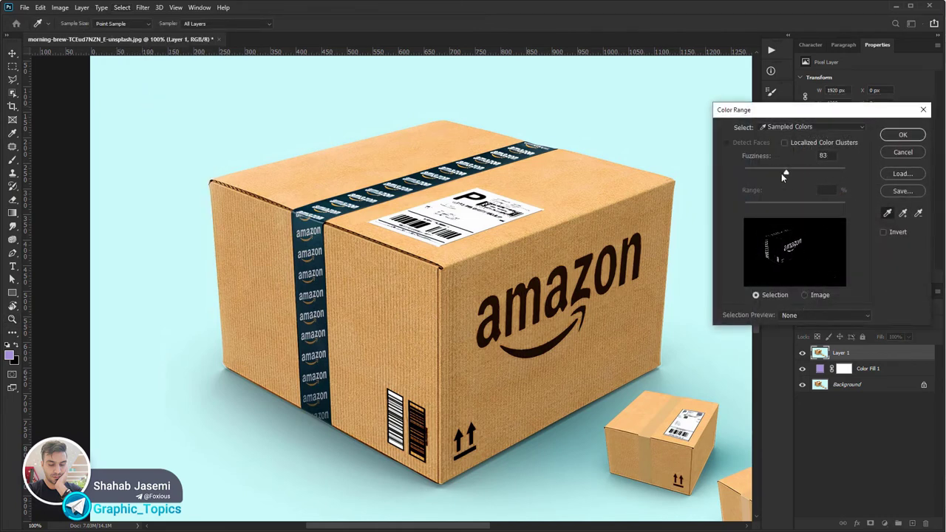
pyautogui.click(325, 111)
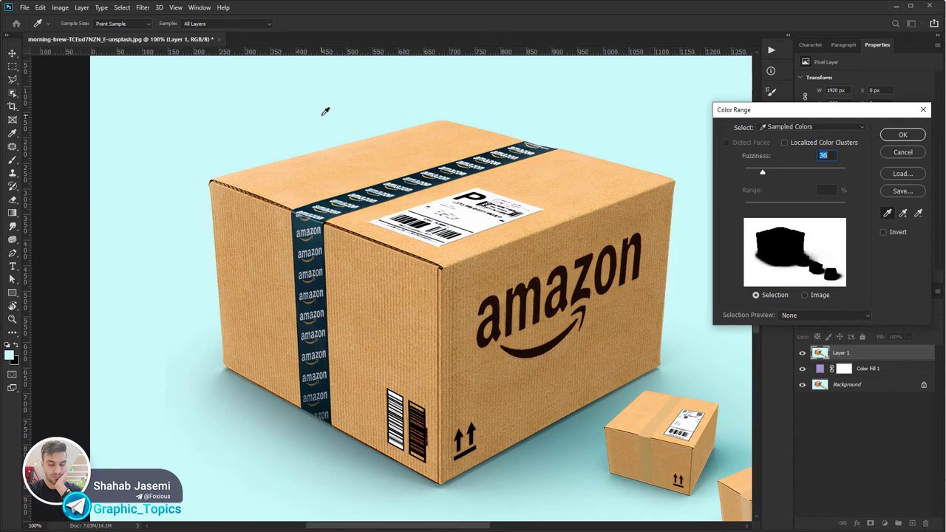
# Add the box shadows to the Color Range sample, set Fuzziness to 17, and accept
pyautogui.moveTo(198, 318); pyautogui.dragTo(257, 398)
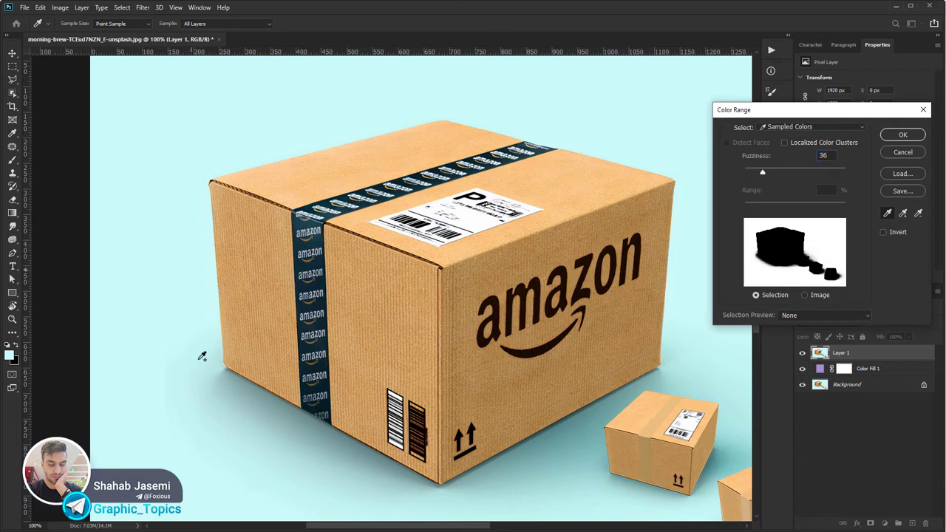
pyautogui.moveTo(358, 468)
pyautogui.mouseDown()
pyautogui.moveTo(421, 486)
pyautogui.moveTo(698, 262)
pyautogui.mouseUp()
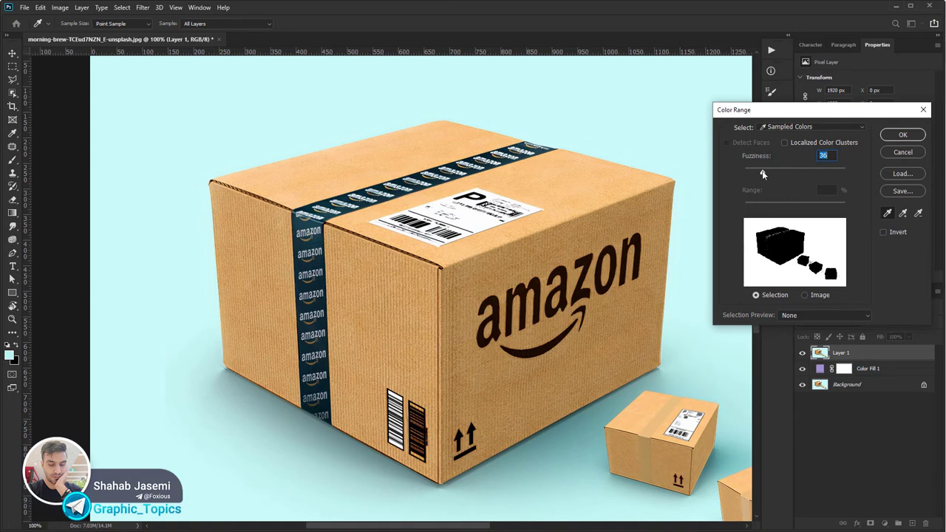
pyautogui.moveTo(759, 171); pyautogui.dragTo(754, 172)
pyautogui.click(901, 135)
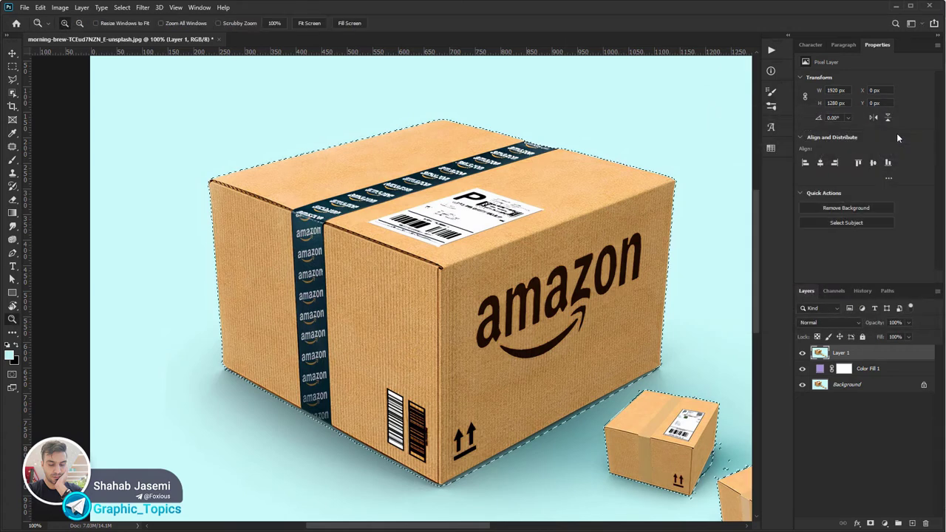
# Mask Layer 1 with the colour selection, invert it, and zoom in on the box edges
pyautogui.click(870, 524)
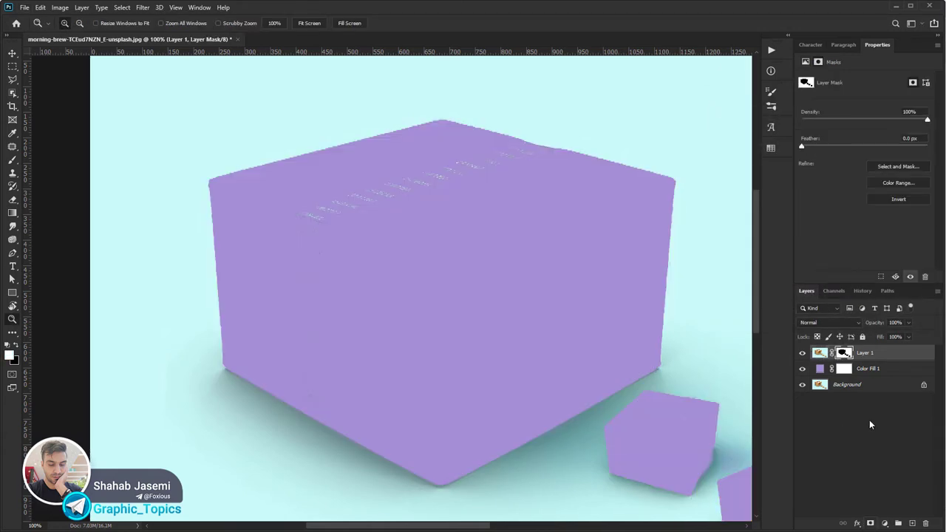
pyautogui.hotkey('ctrl', 'i')
pyautogui.moveTo(657, 358)
pyautogui.mouseDown()
pyautogui.moveTo(551, 454)
pyautogui.moveTo(545, 433)
pyautogui.mouseUp()
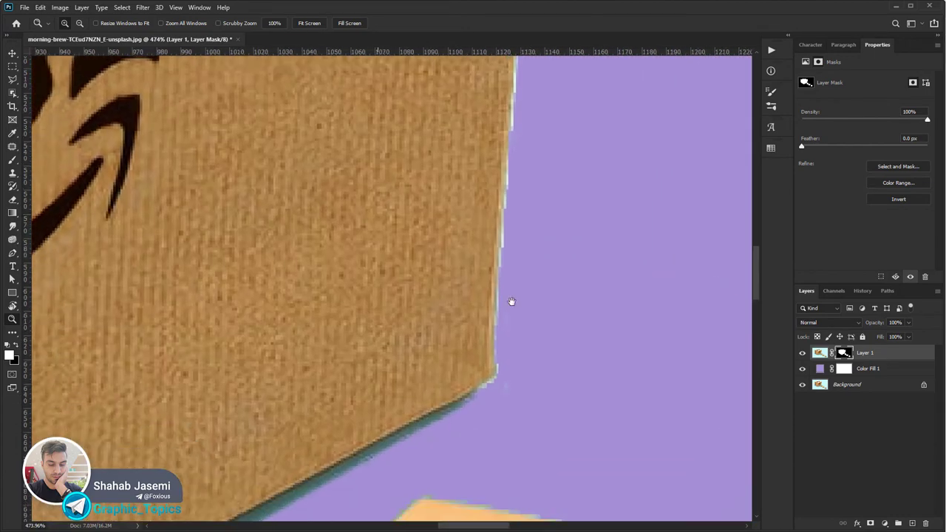
pyautogui.moveTo(510, 302); pyautogui.dragTo(555, 265)
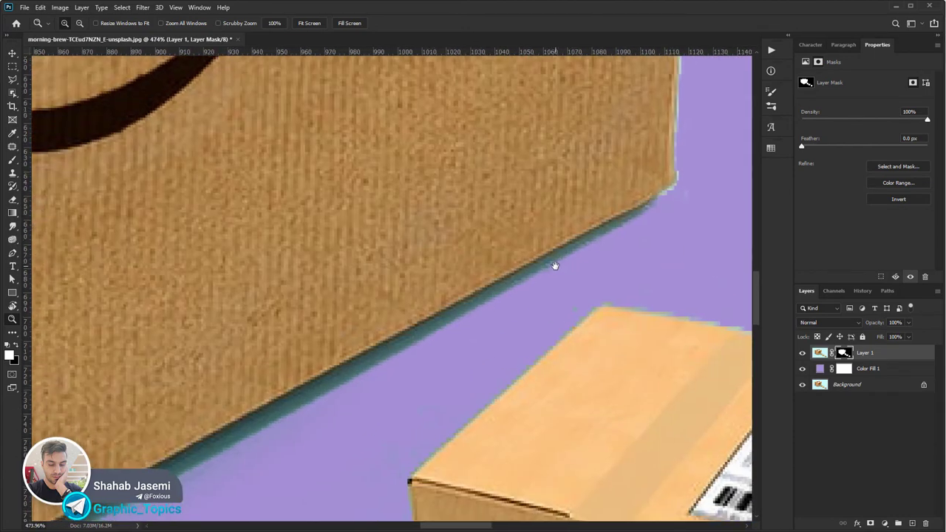
pyautogui.moveTo(288, 418)
pyautogui.mouseDown()
pyautogui.moveTo(465, 294)
pyautogui.moveTo(148, 406)
pyautogui.moveTo(375, 327)
pyautogui.mouseUp()
pyautogui.moveTo(221, 336); pyautogui.dragTo(550, 391)
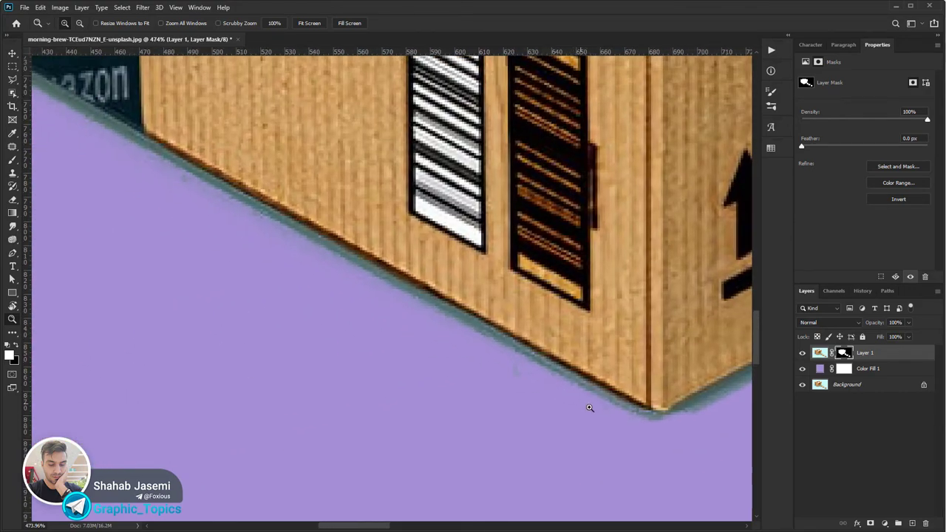
# Inspect the box's left corner, then undo the mask while keeping the boxes' selection
pyautogui.moveTo(275, 261); pyautogui.dragTo(550, 397)
pyautogui.moveTo(244, 325); pyautogui.dragTo(478, 372)
pyautogui.moveTo(163, 296); pyautogui.dragTo(321, 321)
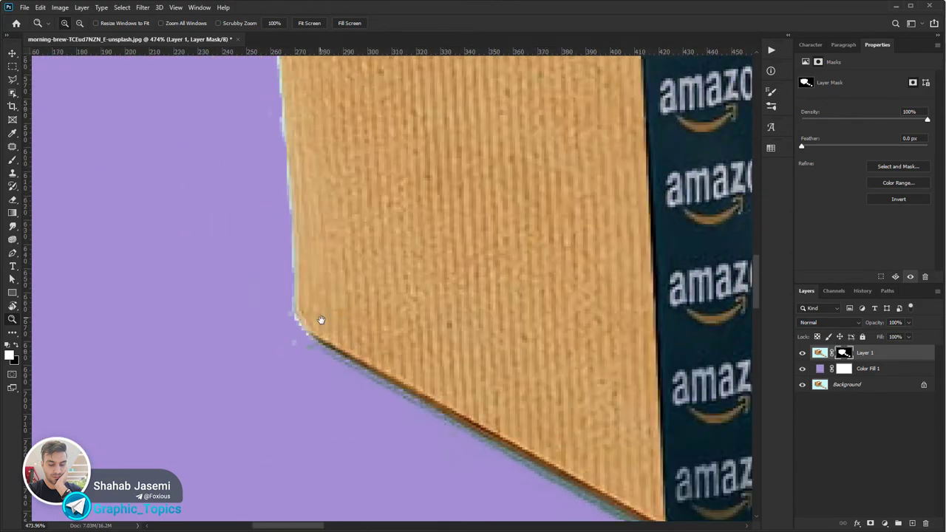
pyautogui.scroll(-2, 381, 304)
pyautogui.scroll(-2, 381, 303)
pyautogui.scroll(-2, 332, 281)
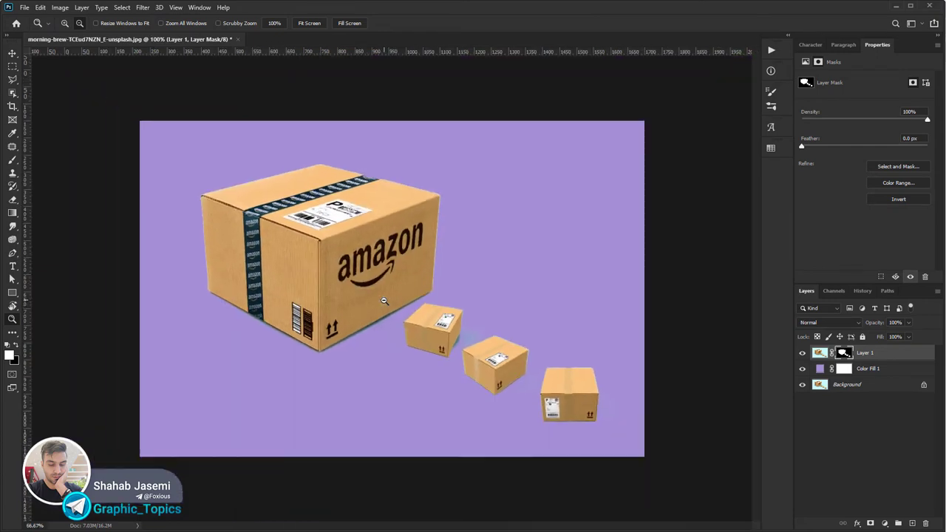
pyautogui.hotkey('ctrl', 'i')
pyautogui.hotkey('ctrl', 'z')
# Make a Color Range selection of the cyan background and box shadows with Fuzziness raised to 104
pyautogui.scroll(2, 222, 243)
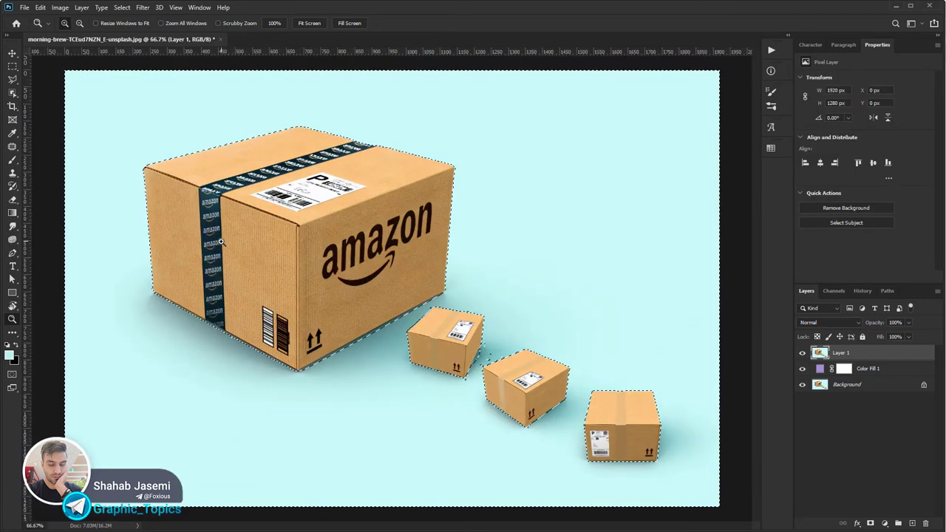
pyautogui.scroll(2, 221, 241)
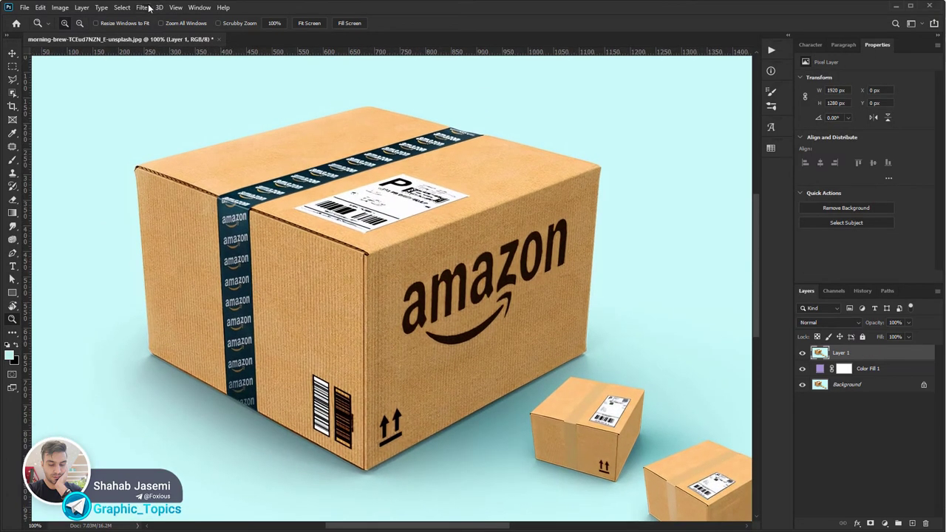
pyautogui.click(122, 7)
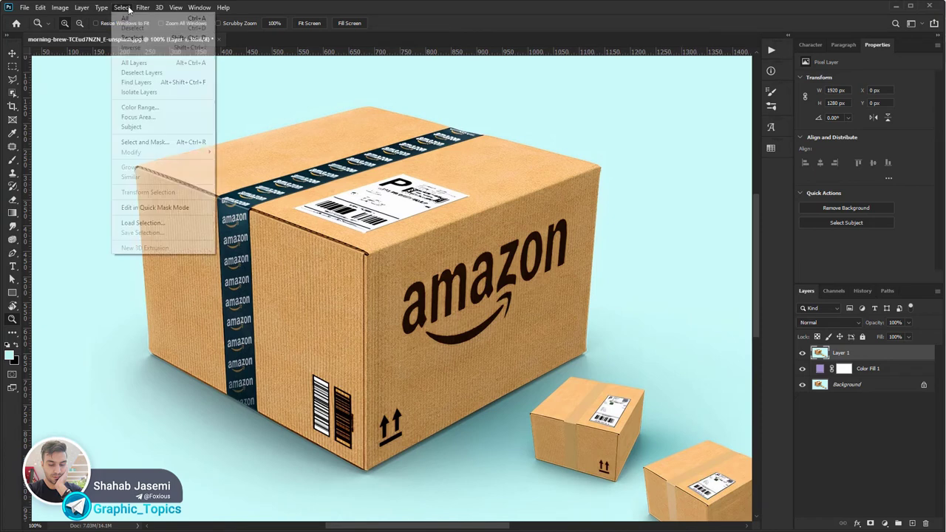
pyautogui.click(144, 100)
pyautogui.click(289, 99)
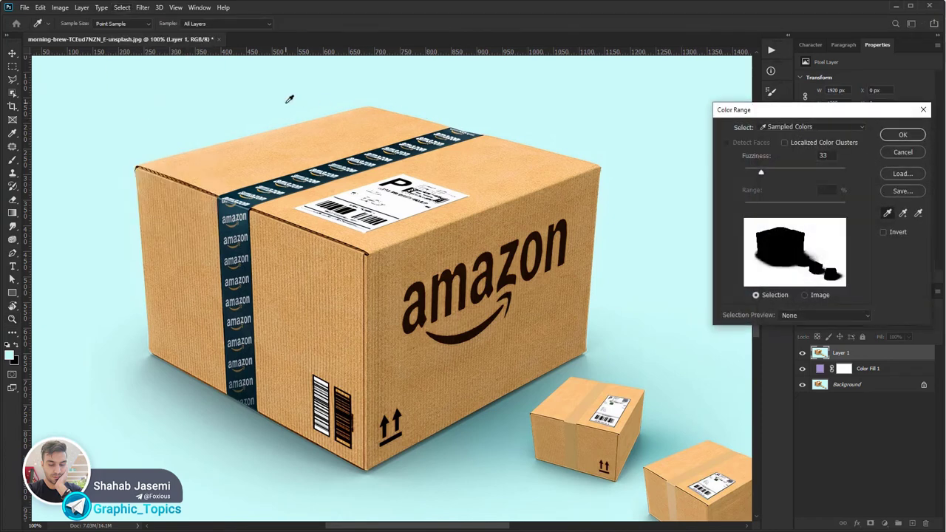
pyautogui.keyDown('shift'); pyautogui.click(643, 319); pyautogui.keyUp('shift')
pyautogui.keyDown('shift'); pyautogui.click(571, 364); pyautogui.keyUp('shift')
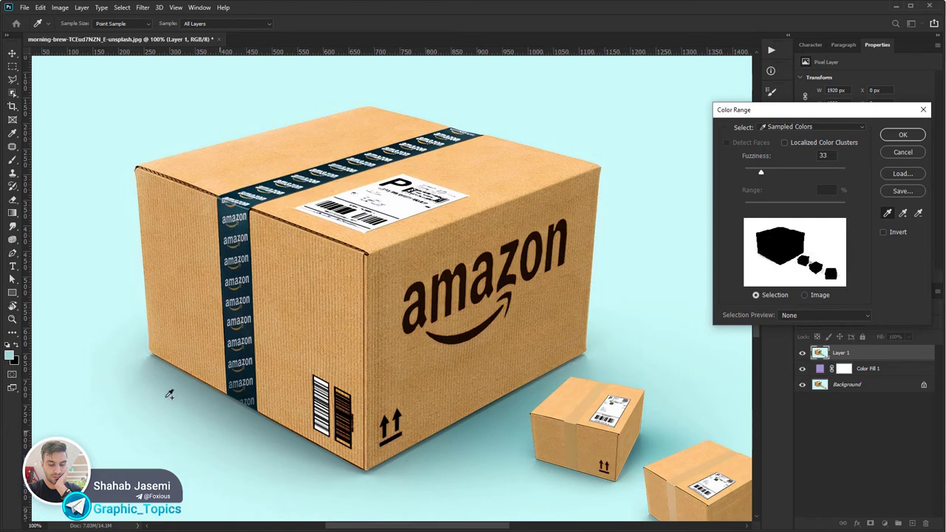
pyautogui.moveTo(761, 173); pyautogui.dragTo(798, 172)
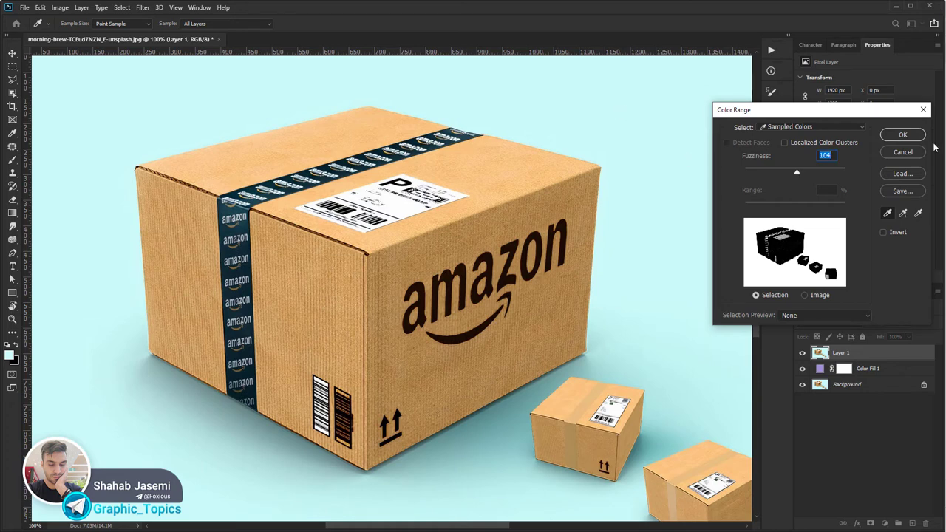
pyautogui.click(914, 138)
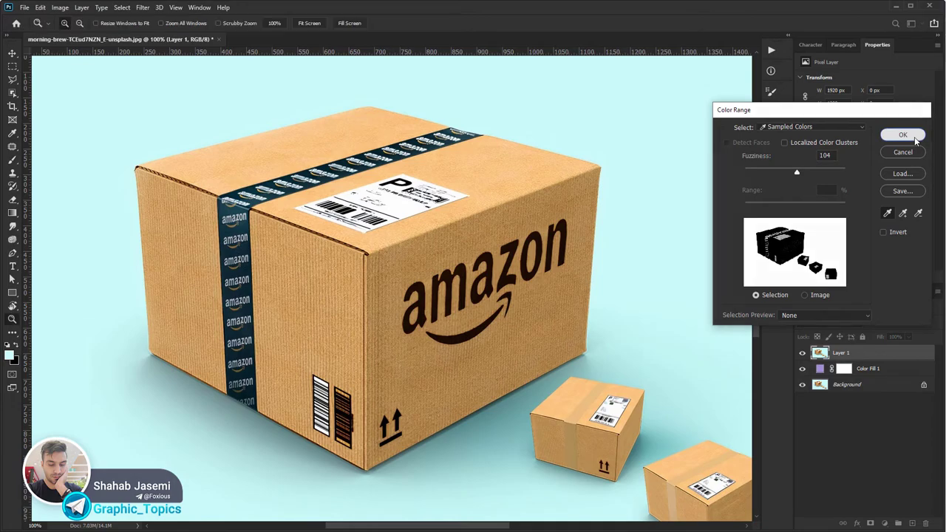
# Add a layer mask to Layer 1 and inspect the box's bottom edge
pyautogui.click(869, 523)
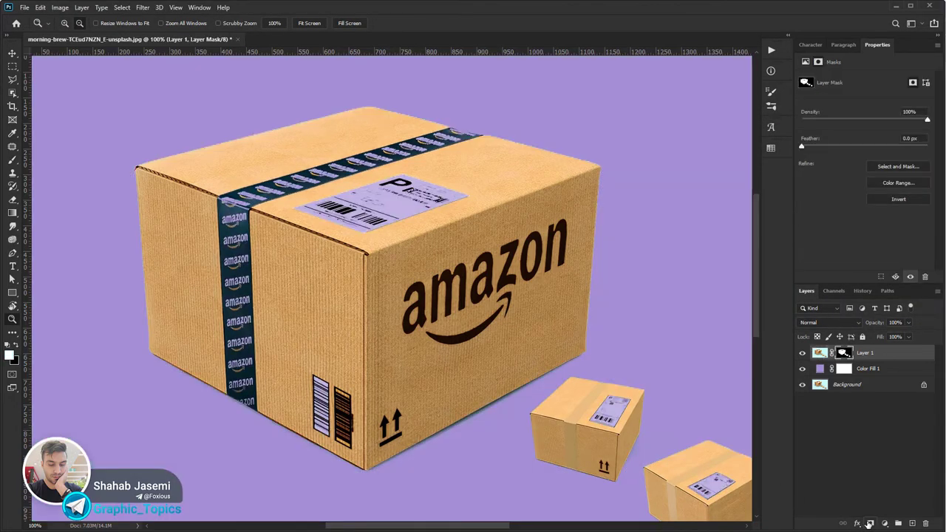
pyautogui.scroll(5, 476, 406)
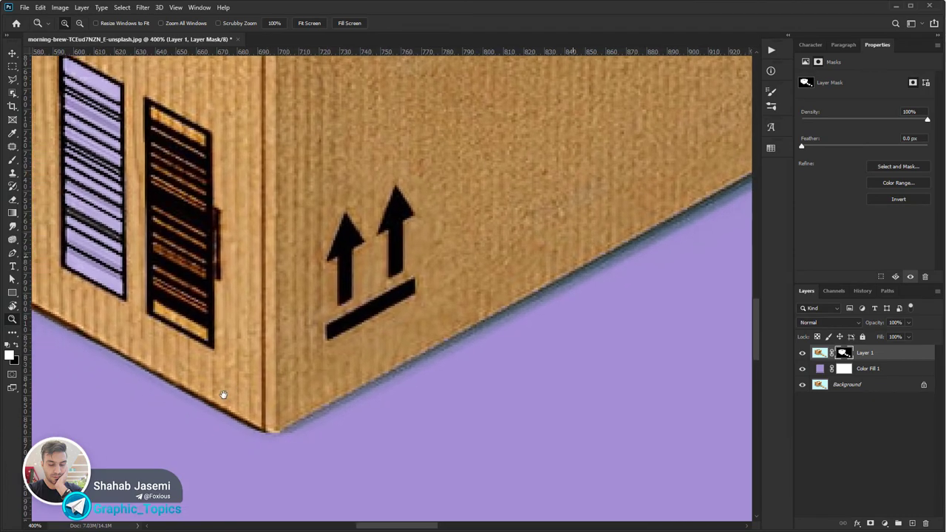
pyautogui.moveTo(222, 392); pyautogui.dragTo(501, 390)
pyautogui.scroll(2, 572, 416)
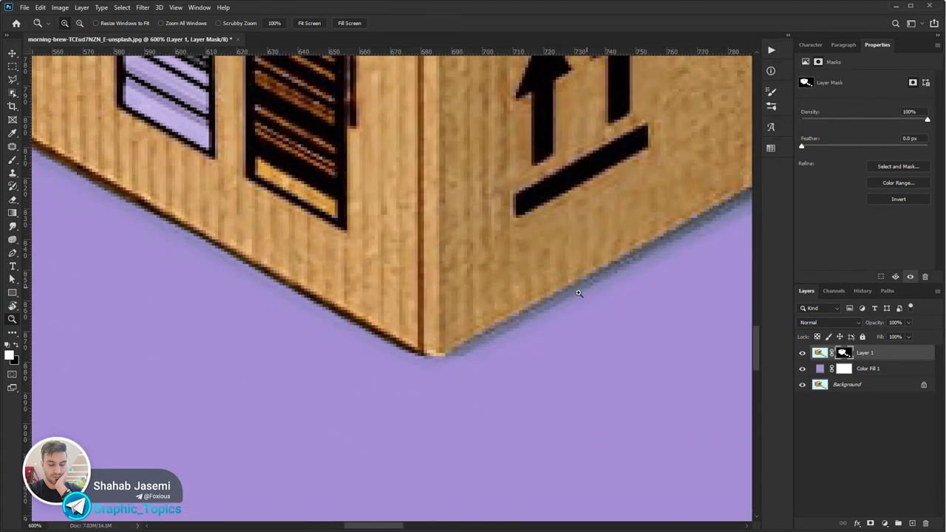
pyautogui.scroll(-3, 484, 384)
pyautogui.scroll(3, 313, 212)
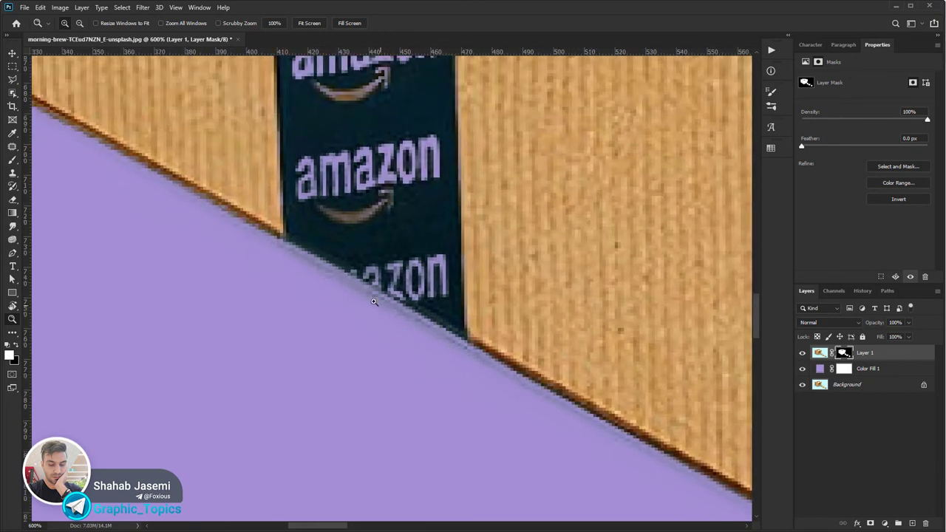
# Check the mask along the box's left side and top corner, then undo the colour-range mask
pyautogui.moveTo(374, 302); pyautogui.dragTo(584, 407)
pyautogui.moveTo(285, 201)
pyautogui.mouseDown()
pyautogui.moveTo(391, 359)
pyautogui.moveTo(385, 444)
pyautogui.mouseUp()
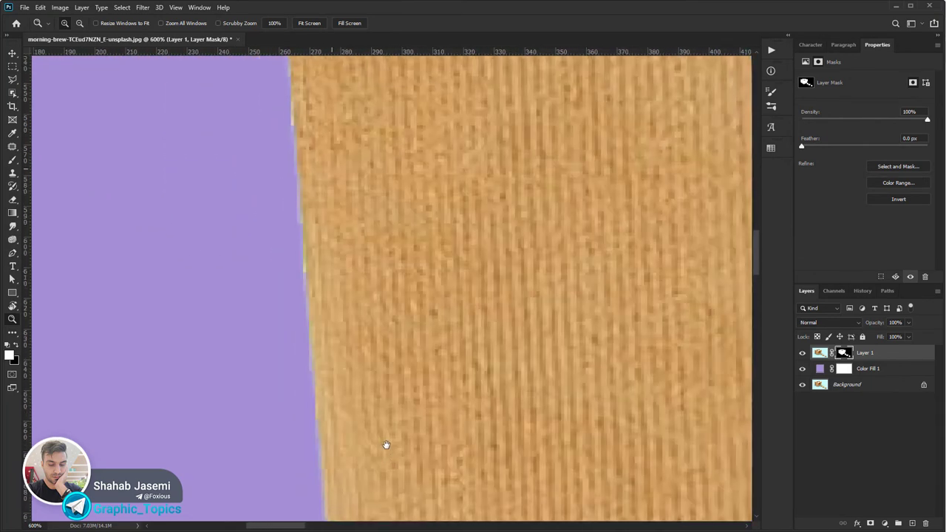
pyautogui.moveTo(395, 152); pyautogui.dragTo(358, 484)
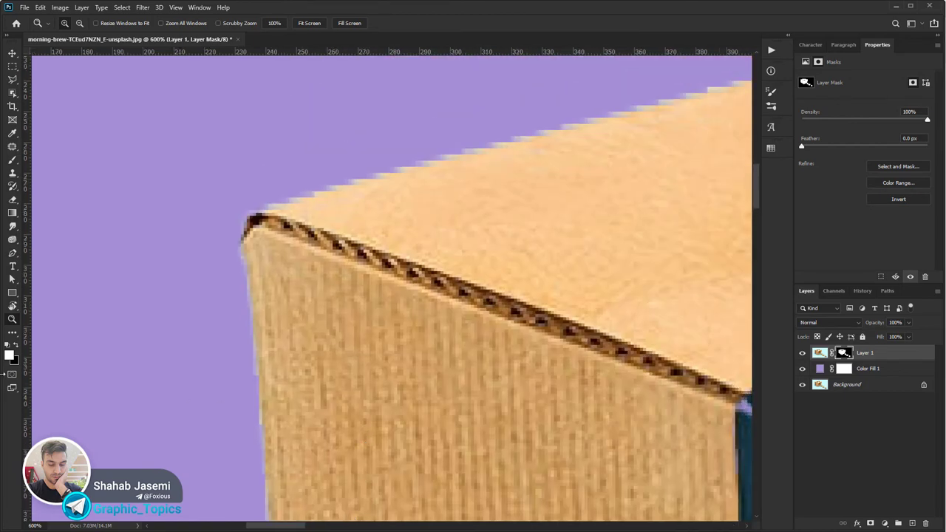
pyautogui.doubleClick(13, 319)
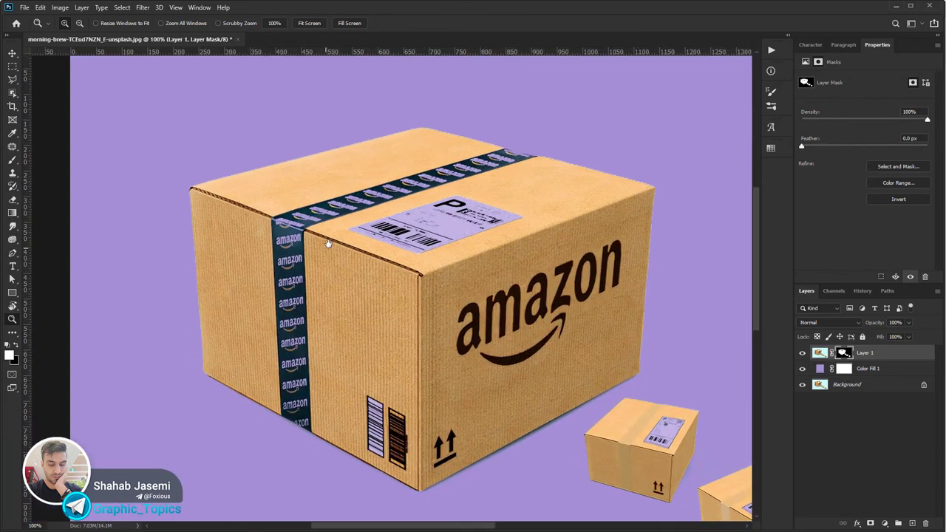
pyautogui.hotkey('ctrl', 'z')
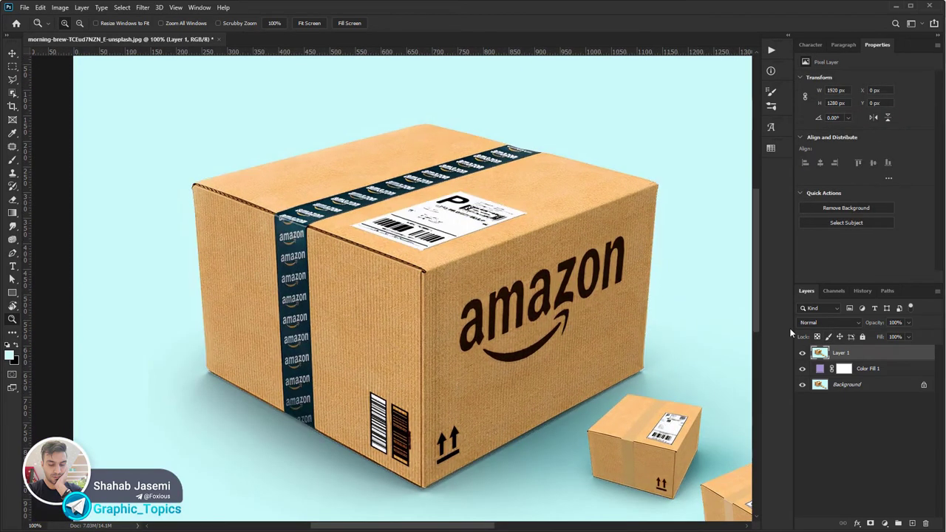
pyautogui.click(840, 225)
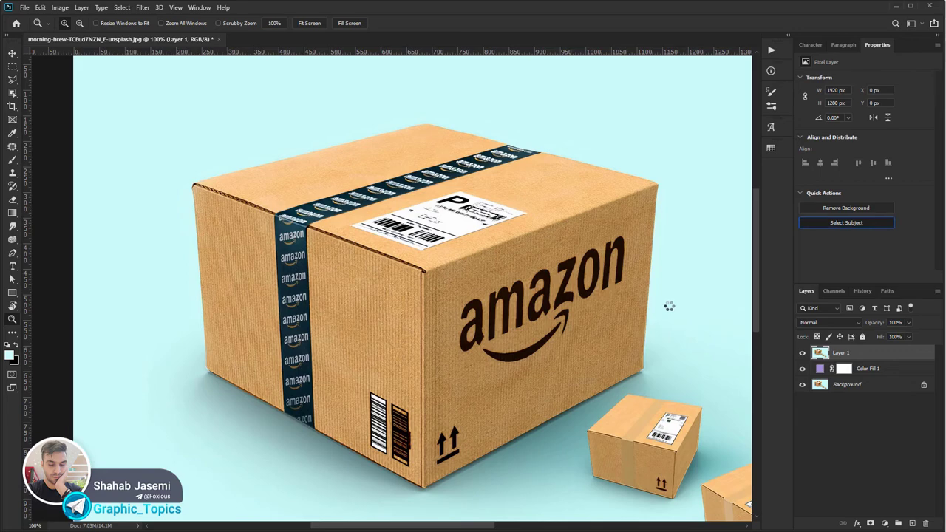
pyautogui.click(870, 524)
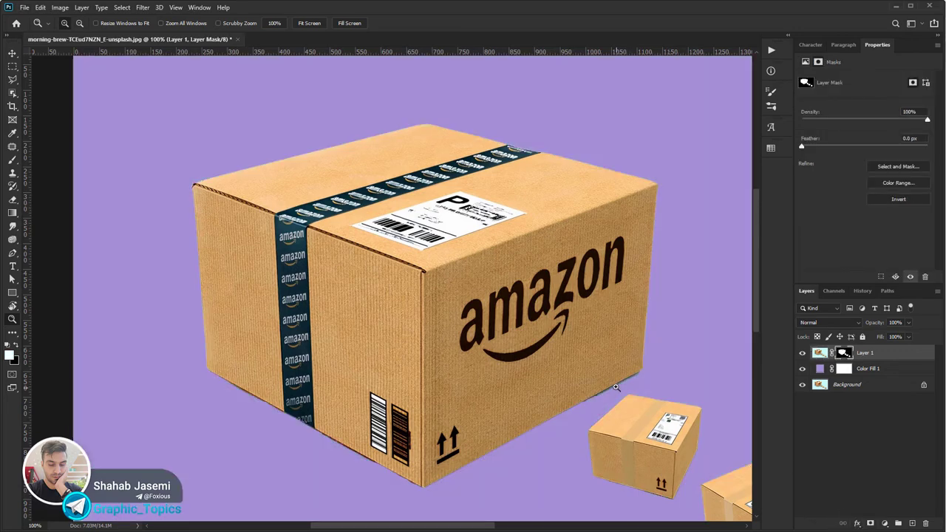
pyautogui.click(617, 388)
pyautogui.click(617, 388)
pyautogui.moveTo(616, 389); pyautogui.dragTo(102, 390)
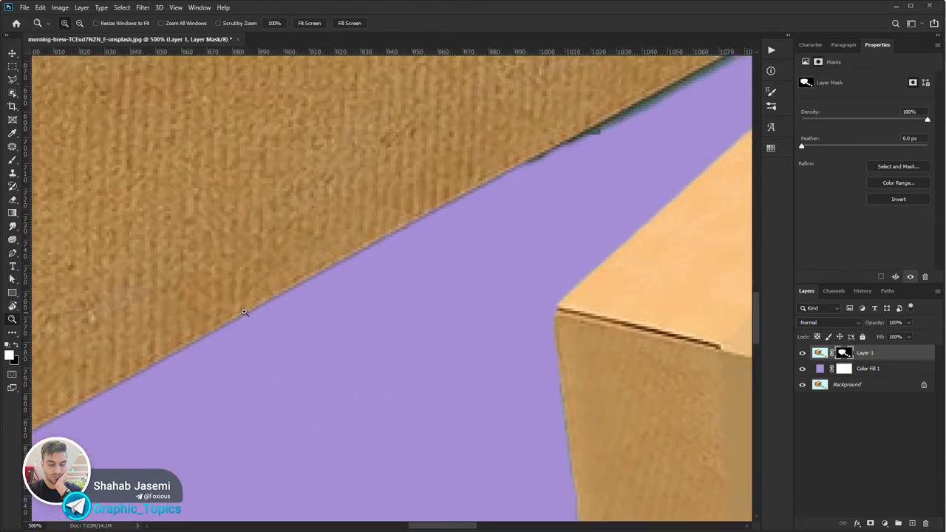
pyautogui.moveTo(244, 311); pyautogui.dragTo(202, 429)
pyautogui.moveTo(631, 279); pyautogui.dragTo(572, 458)
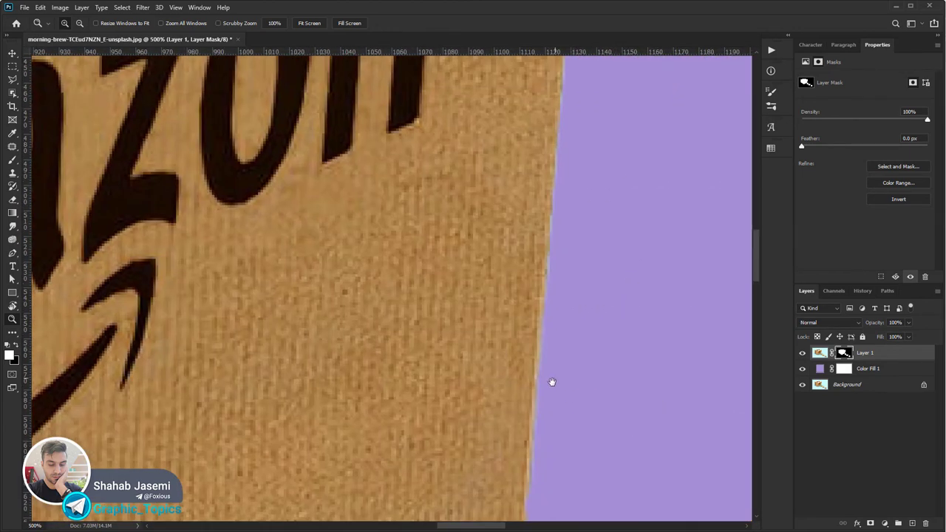
pyautogui.moveTo(552, 382); pyautogui.dragTo(465, 507)
pyautogui.moveTo(498, 340)
pyautogui.mouseDown()
pyautogui.moveTo(492, 197)
pyautogui.moveTo(608, 286)
pyautogui.moveTo(613, 89)
pyautogui.moveTo(380, 274)
pyautogui.moveTo(472, 132)
pyautogui.mouseUp()
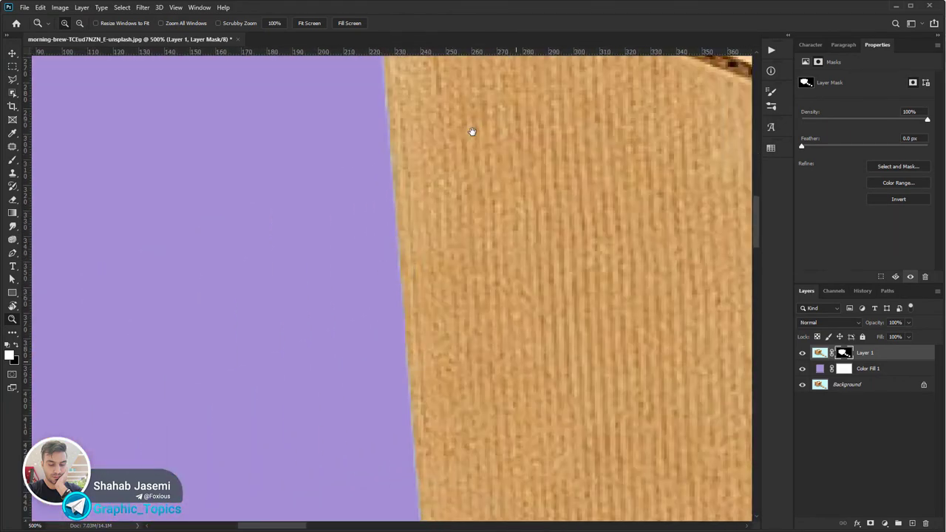
pyautogui.moveTo(471, 359); pyautogui.dragTo(470, 126)
pyautogui.moveTo(481, 239)
pyautogui.mouseDown()
pyautogui.moveTo(426, 247)
pyautogui.moveTo(27, 162)
pyautogui.mouseUp()
pyautogui.moveTo(477, 416); pyautogui.dragTo(429, 357)
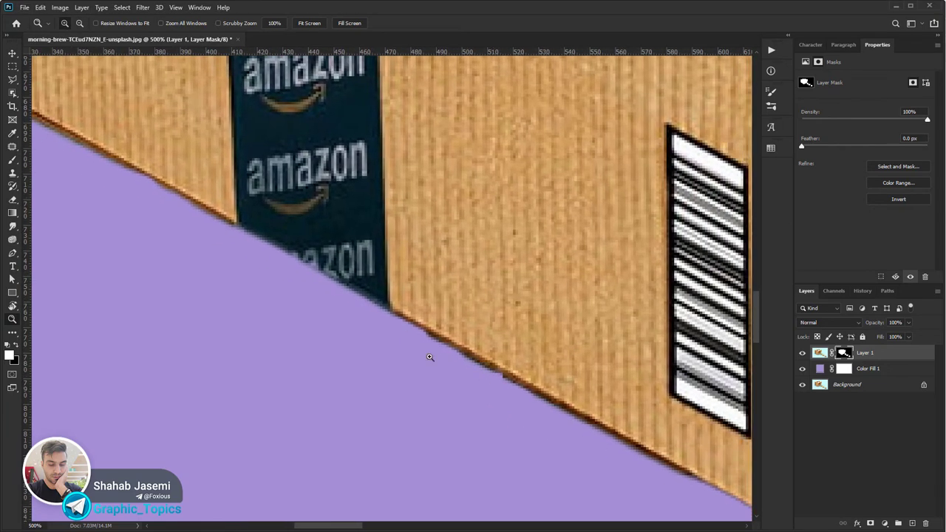
pyautogui.press('Delete')
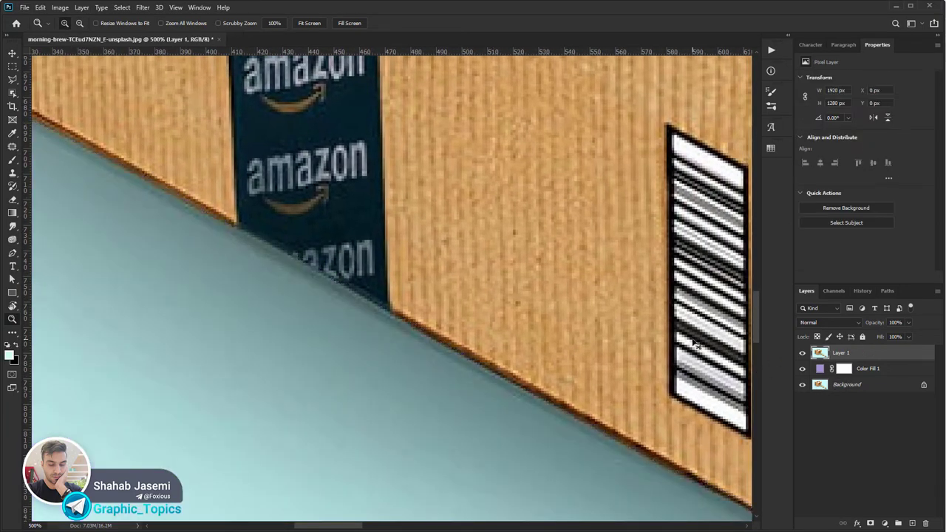
# Fit the whole box in view and choose the similar-colour selection tool
pyautogui.hotkey('ctrl', '1')
pyautogui.moveTo(565, 320); pyautogui.dragTo(388, 367)
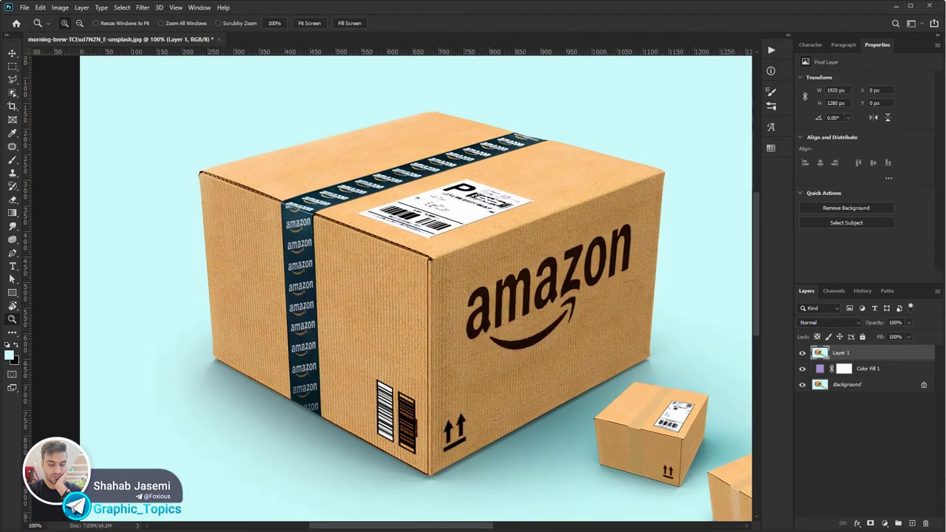
pyautogui.click(12, 93)
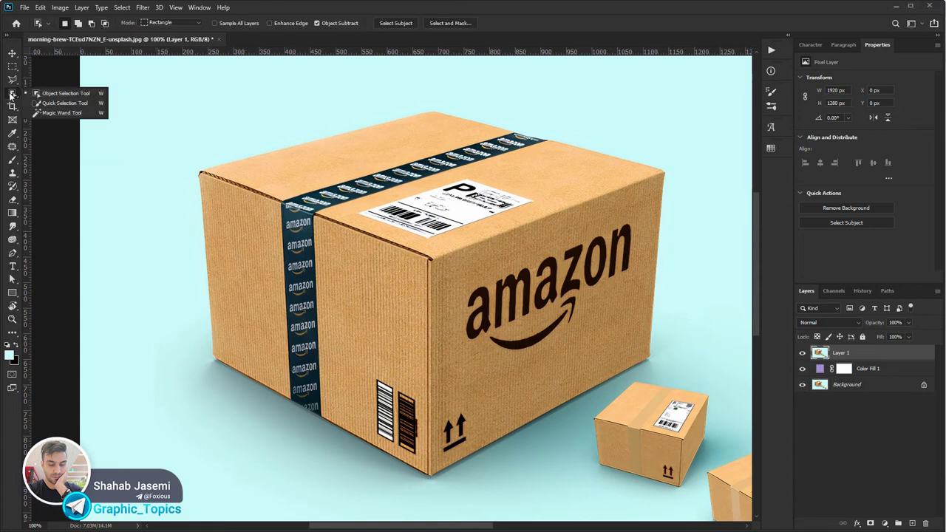
pyautogui.click(67, 113)
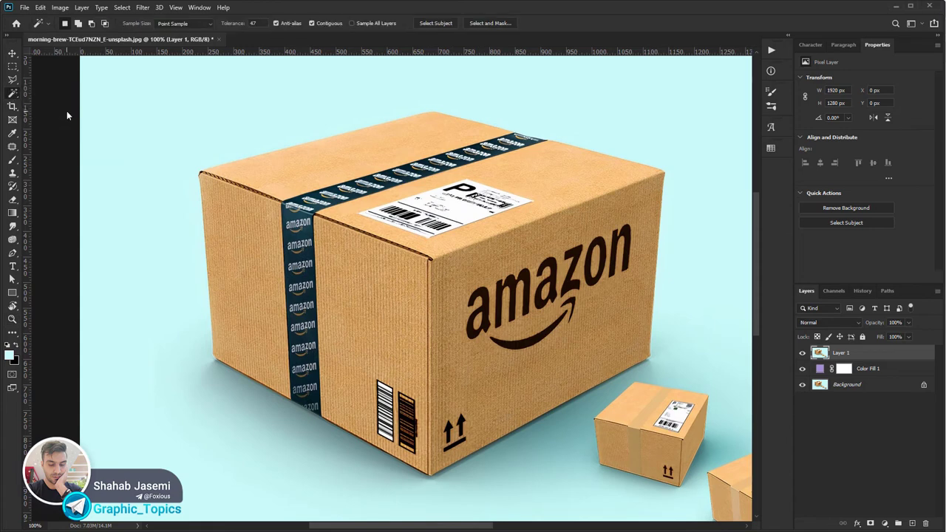
# Open Select and Mask at 50% zoom with overlay transparency lowered to about 54%
pyautogui.click(489, 23)
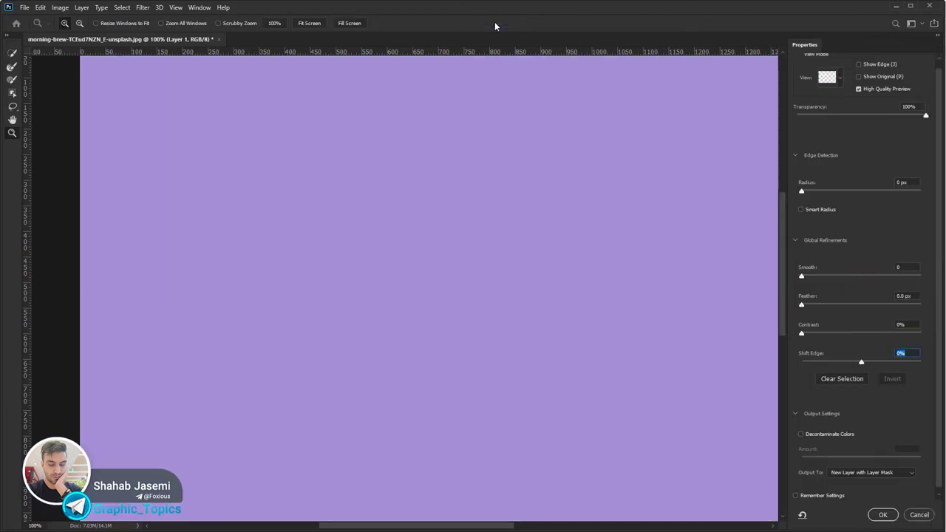
pyautogui.keyDown('alt'); pyautogui.click(530, 224); pyautogui.keyUp('alt')
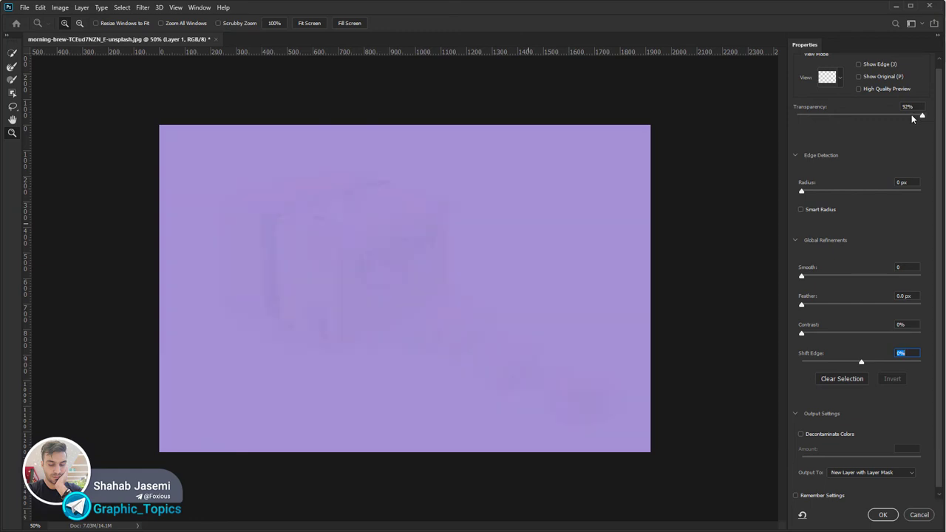
pyautogui.moveTo(913, 118); pyautogui.dragTo(867, 122)
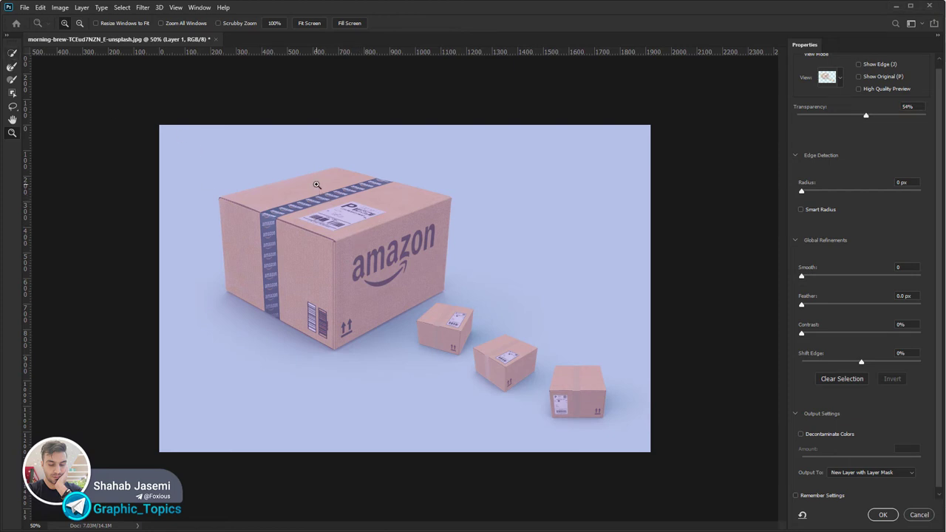
pyautogui.press('w')
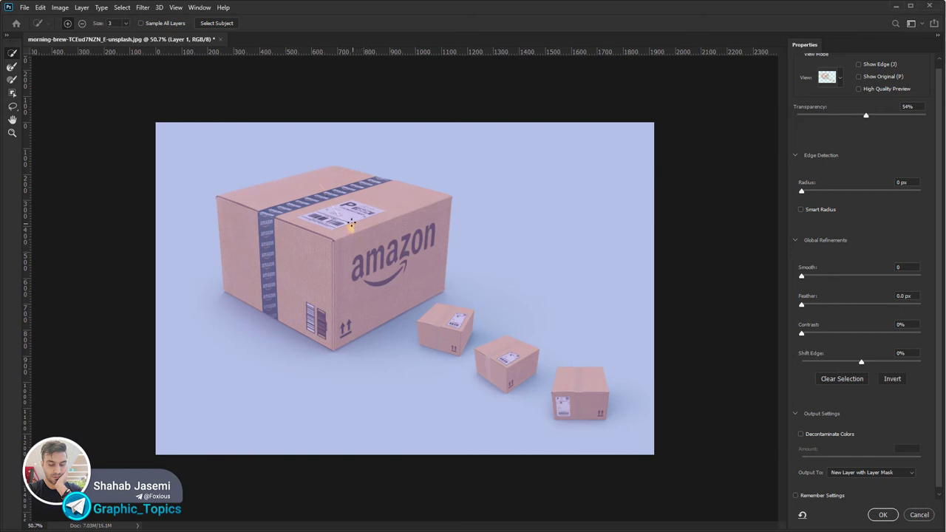
# Quick-select the large box and add both left and right barcodes to the selection
pyautogui.press(']')
pyautogui.press(']')
pyautogui.press(']')
pyautogui.moveTo(338, 185)
pyautogui.mouseDown()
pyautogui.moveTo(411, 242)
pyautogui.moveTo(270, 296)
pyautogui.moveTo(374, 198)
pyautogui.mouseUp()
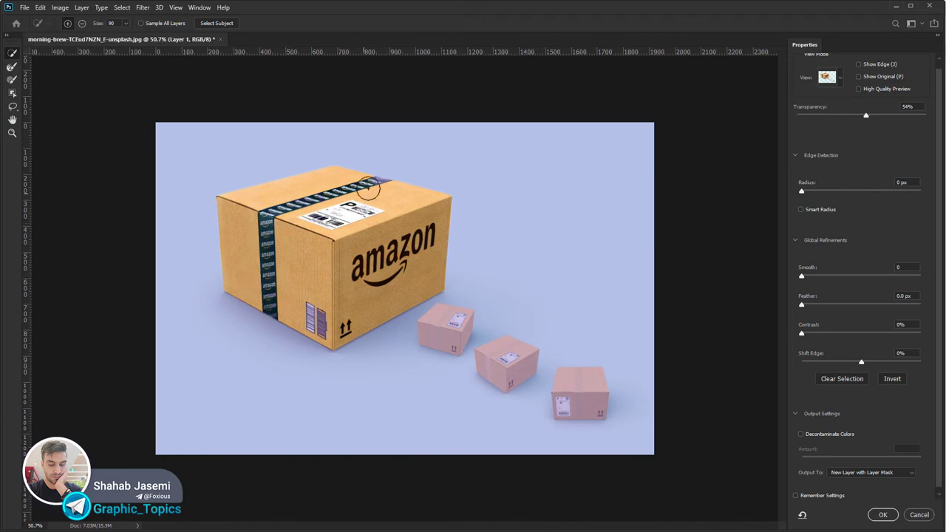
pyautogui.press('z')
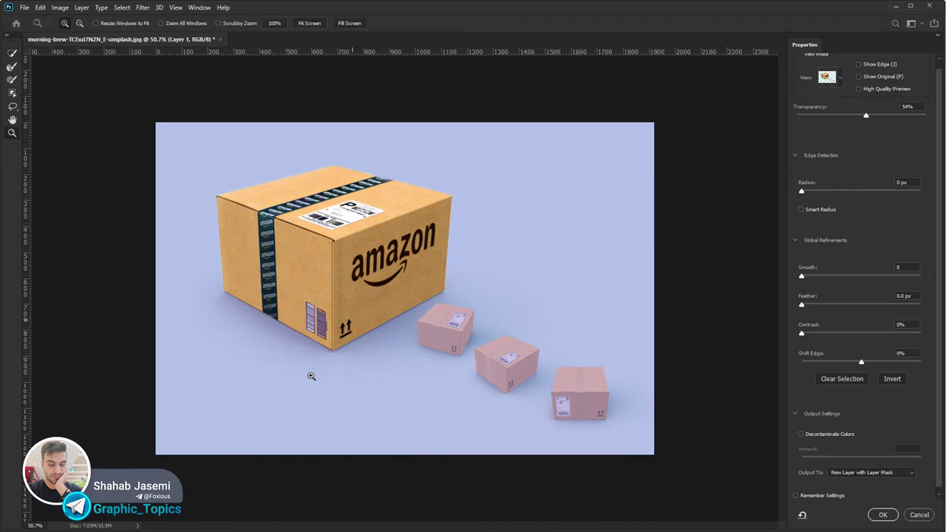
pyautogui.moveTo(311, 377); pyautogui.dragTo(490, 405)
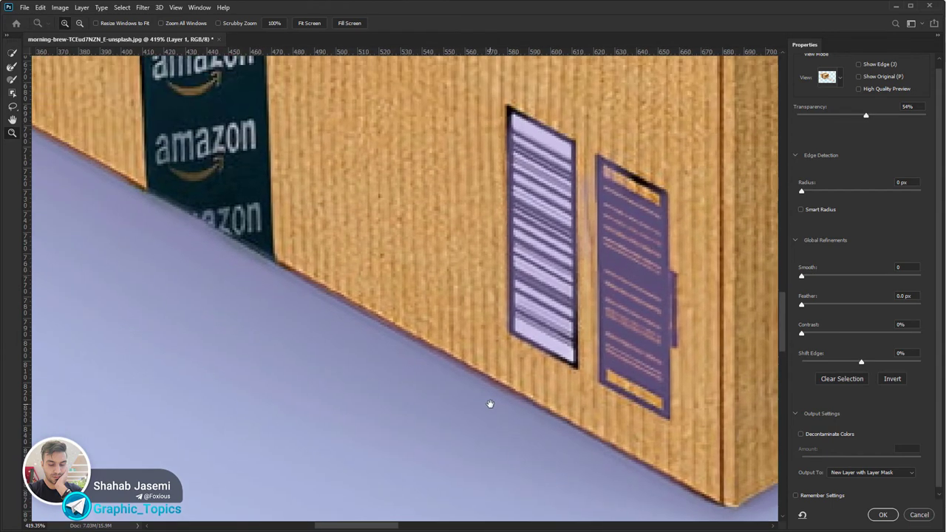
pyautogui.click(13, 55)
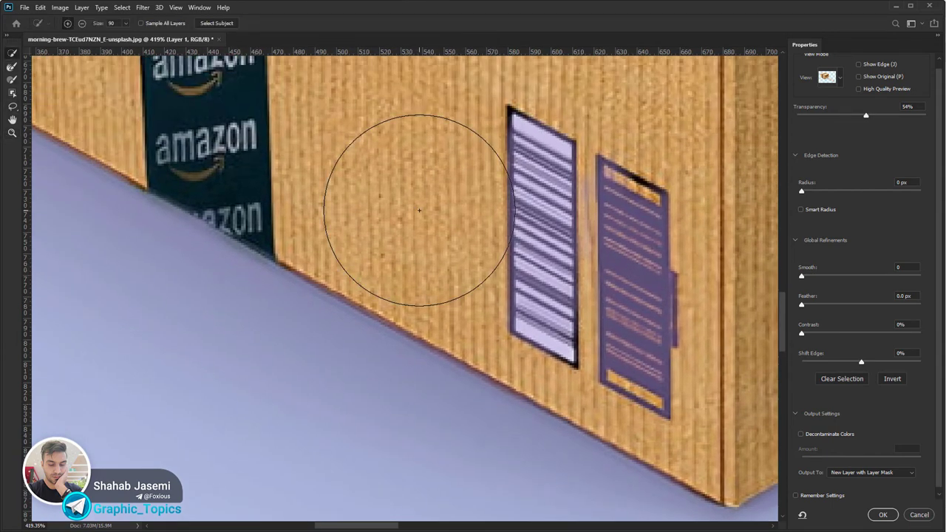
pyautogui.moveTo(630, 229); pyautogui.dragTo(629, 295)
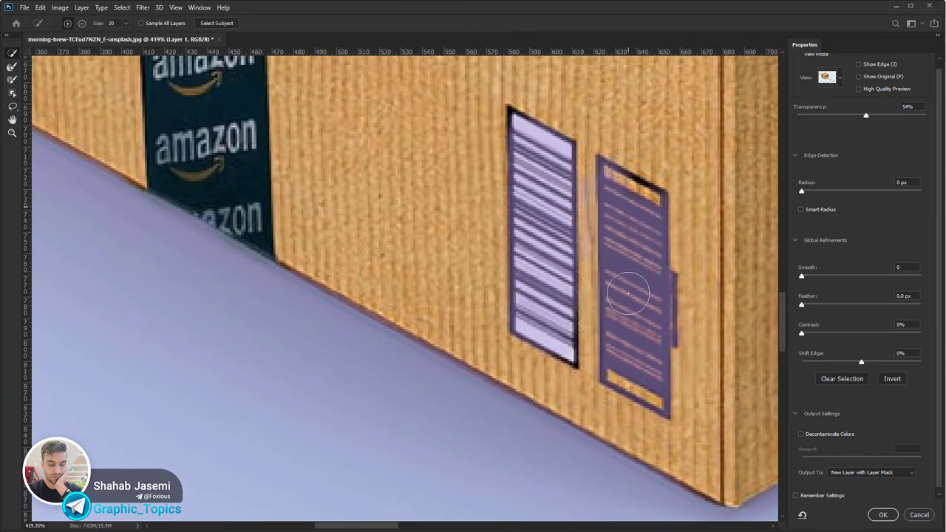
pyautogui.press('[')
pyautogui.press('[')
pyautogui.click(552, 142)
pyautogui.moveTo(222, 184); pyautogui.dragTo(539, 406)
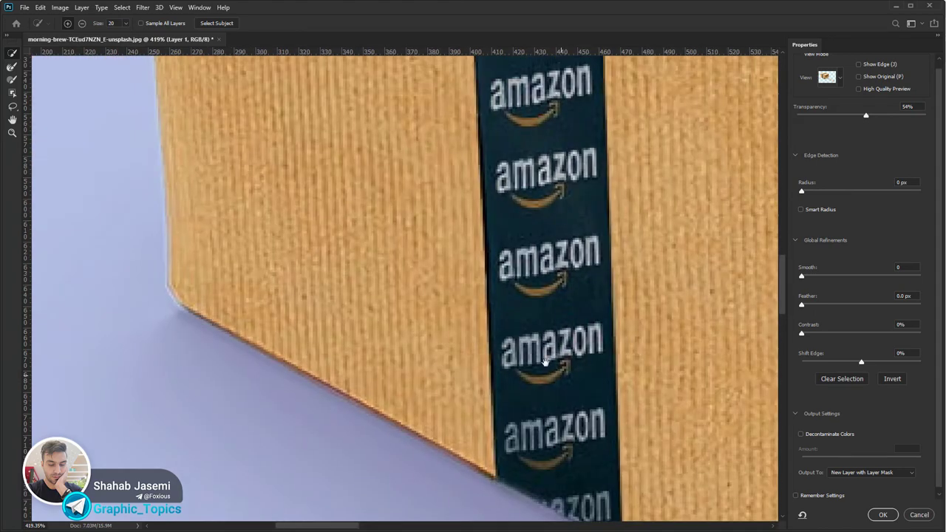
# Subtract the light fringe along the box's top edge with a smaller brush
pyautogui.moveTo(267, 222)
pyautogui.mouseDown()
pyautogui.moveTo(428, 277)
pyautogui.moveTo(399, 483)
pyautogui.mouseUp()
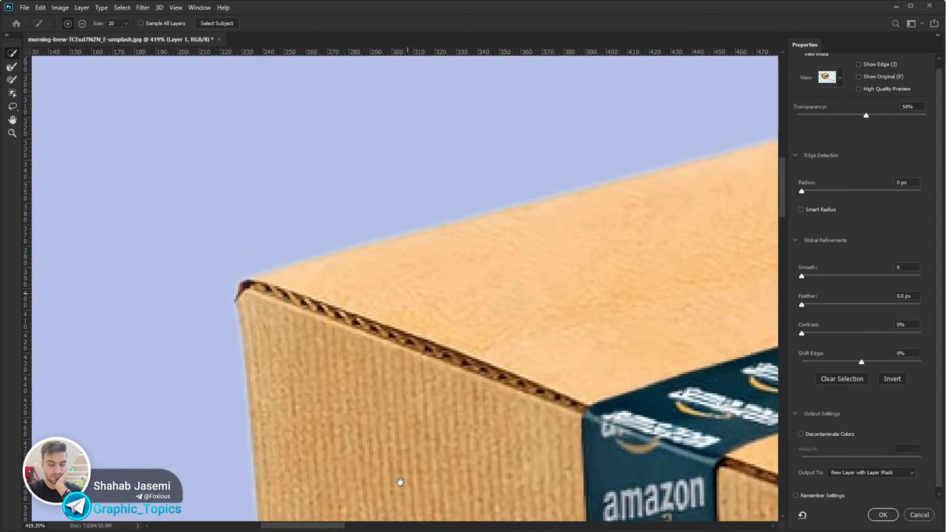
pyautogui.moveTo(483, 361); pyautogui.dragTo(62, 420)
pyautogui.moveTo(739, 414); pyautogui.dragTo(110, 345)
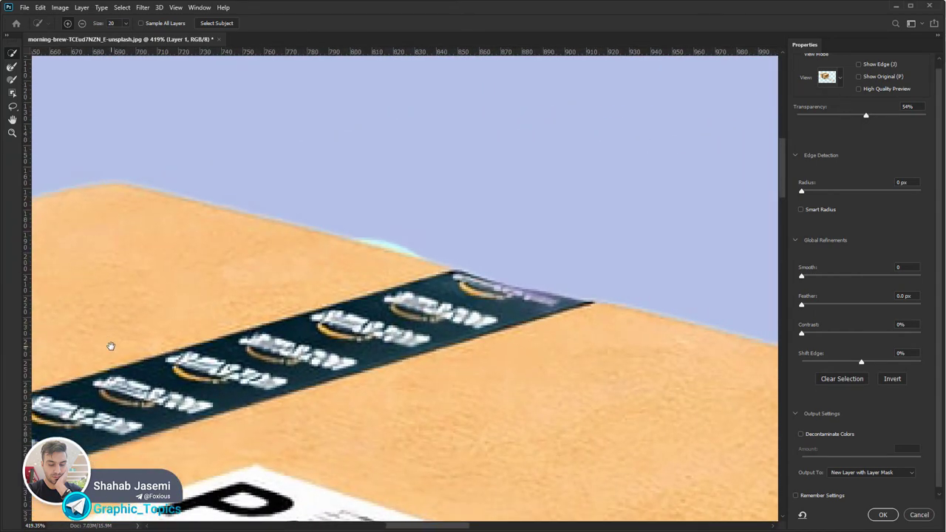
pyautogui.moveTo(271, 291); pyautogui.dragTo(196, 324)
pyautogui.press('[')
pyautogui.press('[')
pyautogui.press('[')
pyautogui.press('[')
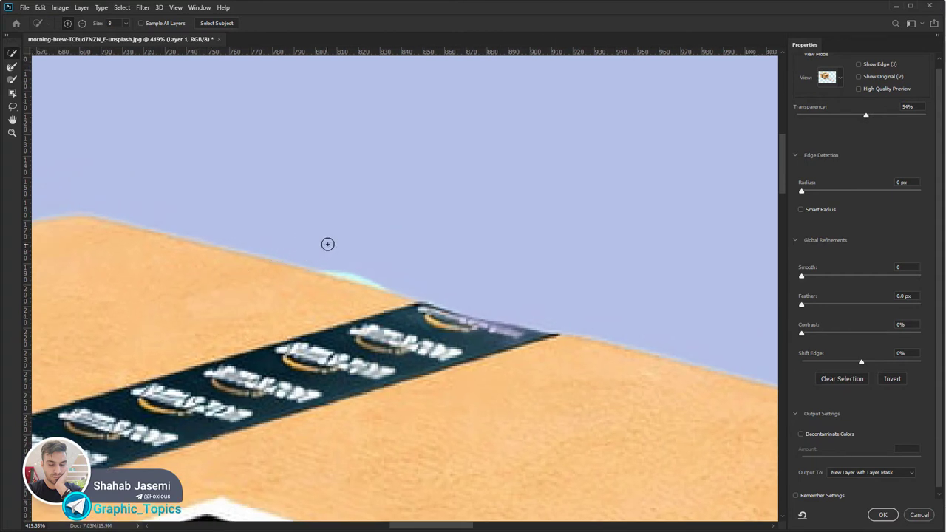
pyautogui.press('alt')
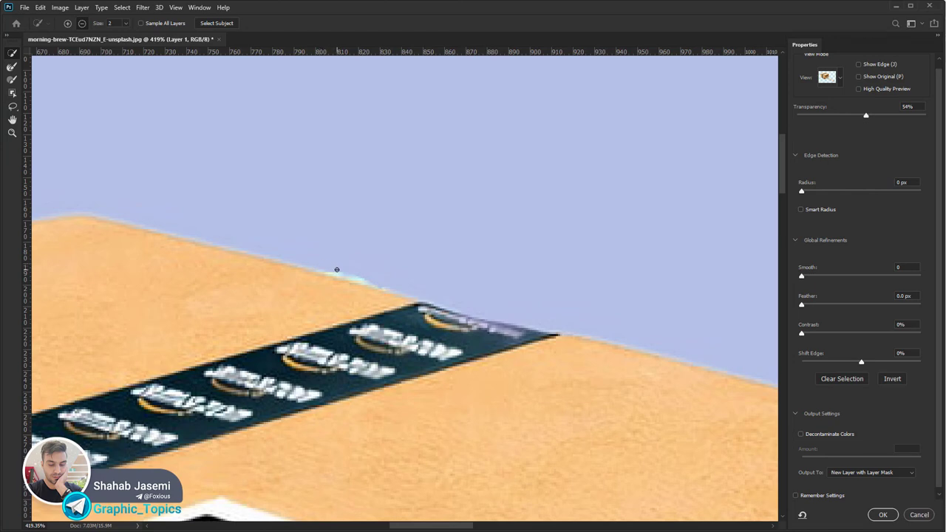
pyautogui.press('alt')
pyautogui.moveTo(375, 279); pyautogui.dragTo(313, 257)
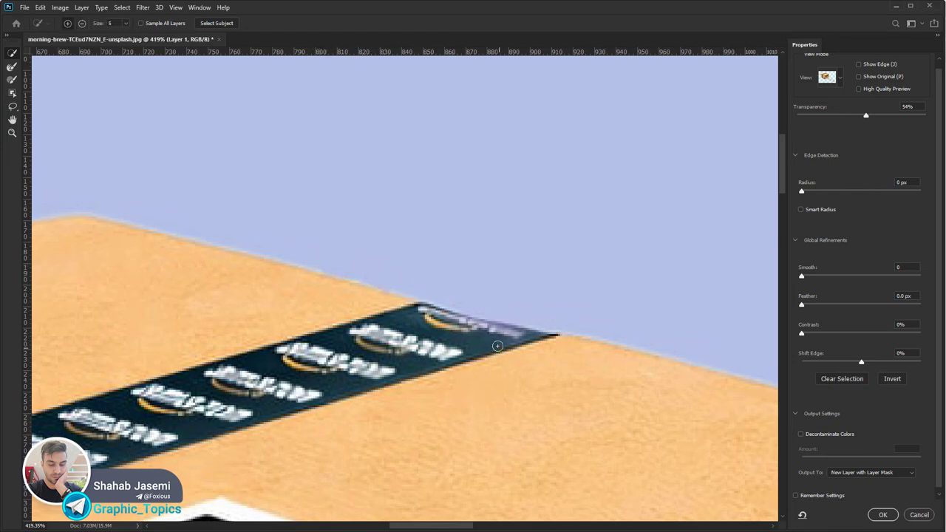
pyautogui.moveTo(498, 345); pyautogui.dragTo(333, 310)
pyautogui.moveTo(490, 328)
pyautogui.mouseDown()
pyautogui.moveTo(331, 348)
pyautogui.moveTo(296, 296)
pyautogui.moveTo(650, 209)
pyautogui.mouseUp()
pyautogui.press('z')
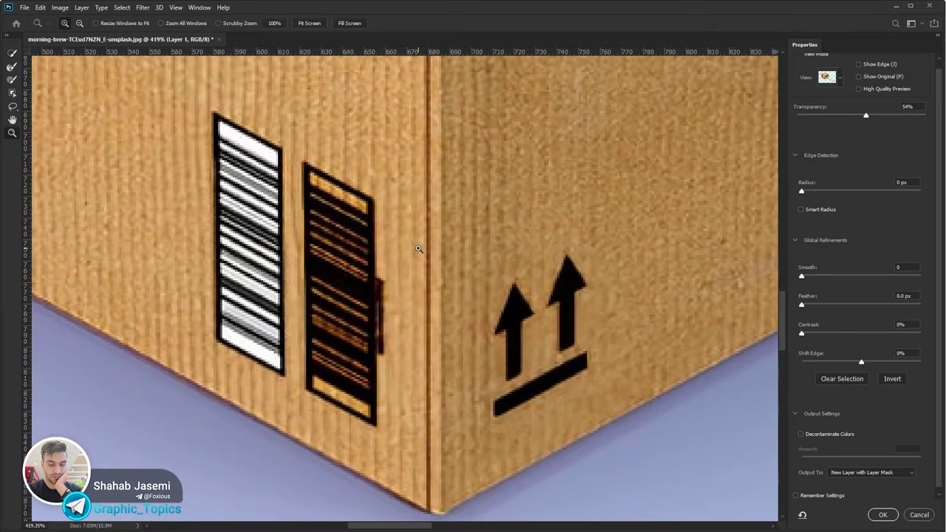
pyautogui.hotkey('ctrl', '1')
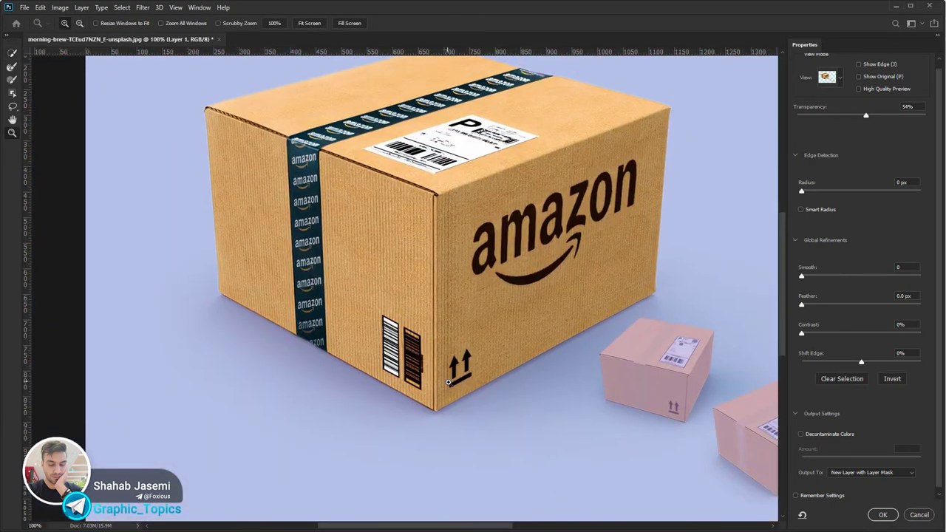
pyautogui.moveTo(388, 386); pyautogui.dragTo(422, 414)
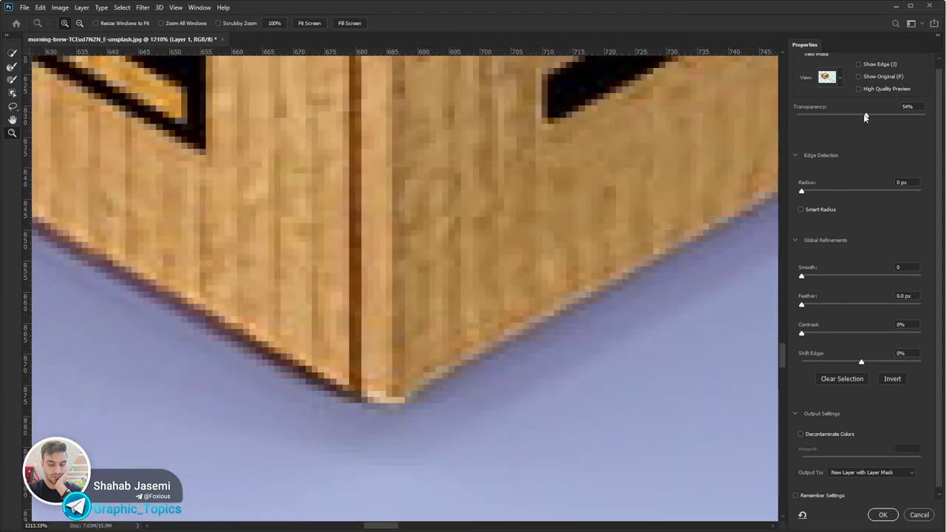
pyautogui.moveTo(865, 116)
pyautogui.mouseDown()
pyautogui.moveTo(824, 117)
pyautogui.moveTo(940, 123)
pyautogui.mouseUp()
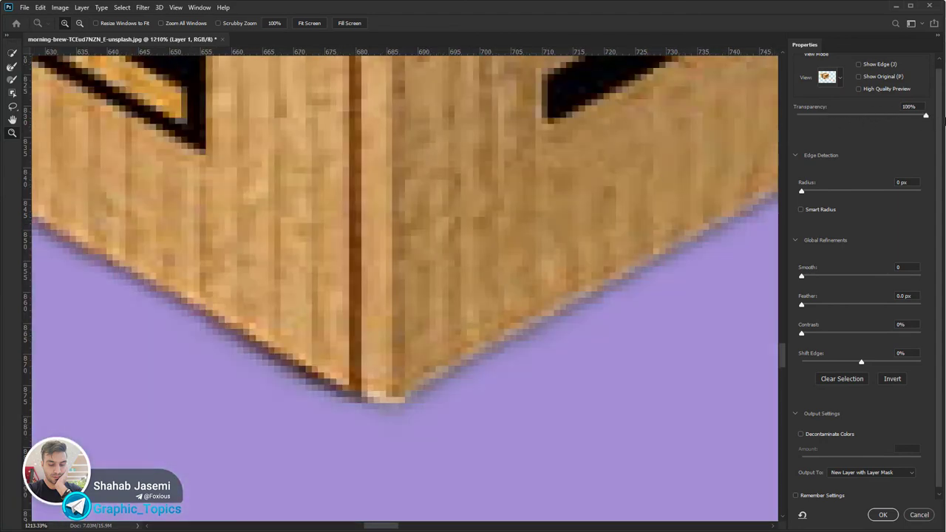
pyautogui.moveTo(464, 320); pyautogui.dragTo(624, 216)
pyautogui.moveTo(458, 253); pyautogui.dragTo(299, 296)
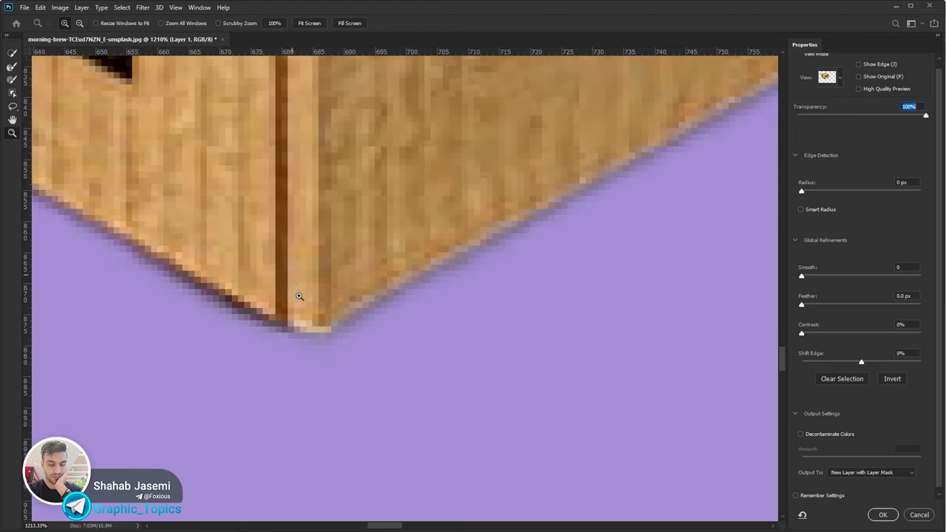
pyautogui.moveTo(323, 325); pyautogui.dragTo(187, 362)
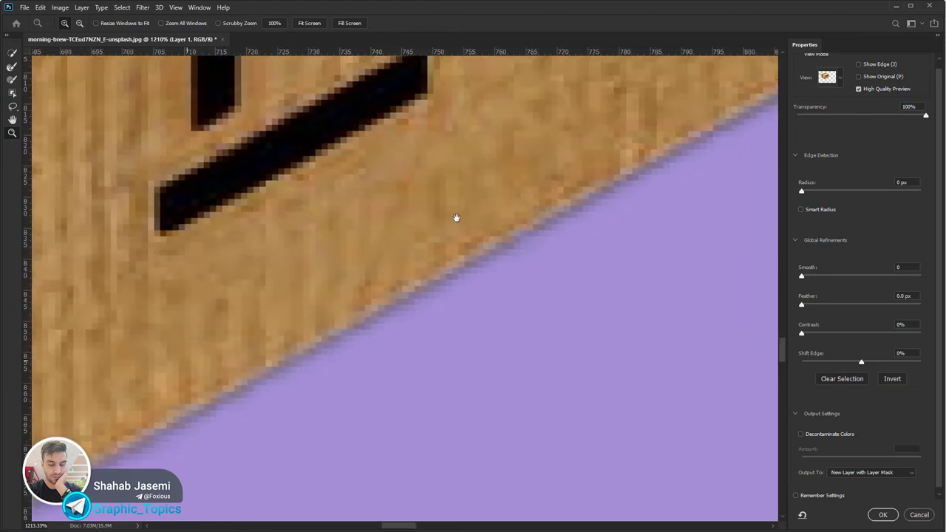
pyautogui.moveTo(355, 337)
pyautogui.mouseDown()
pyautogui.moveTo(332, 329)
pyautogui.moveTo(298, 372)
pyautogui.mouseUp()
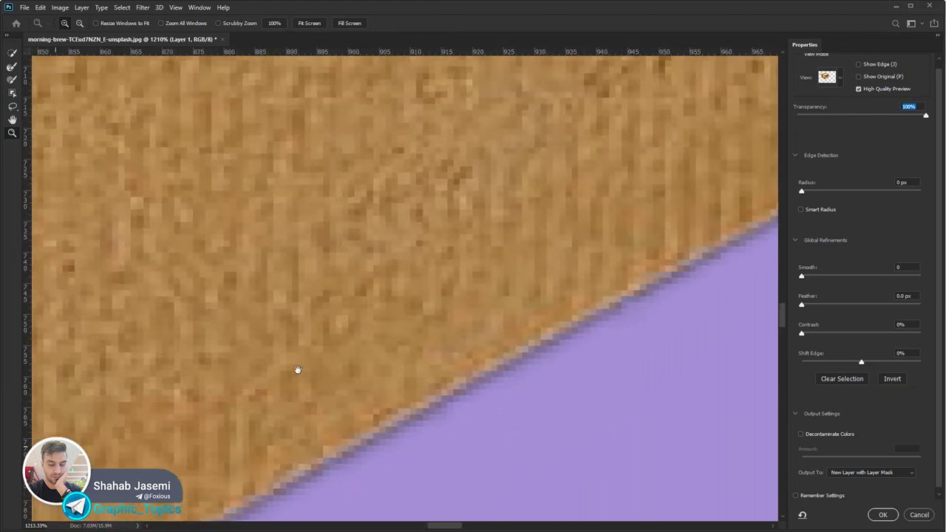
pyautogui.moveTo(559, 214)
pyautogui.mouseDown()
pyautogui.moveTo(449, 300)
pyautogui.moveTo(186, 342)
pyautogui.mouseUp()
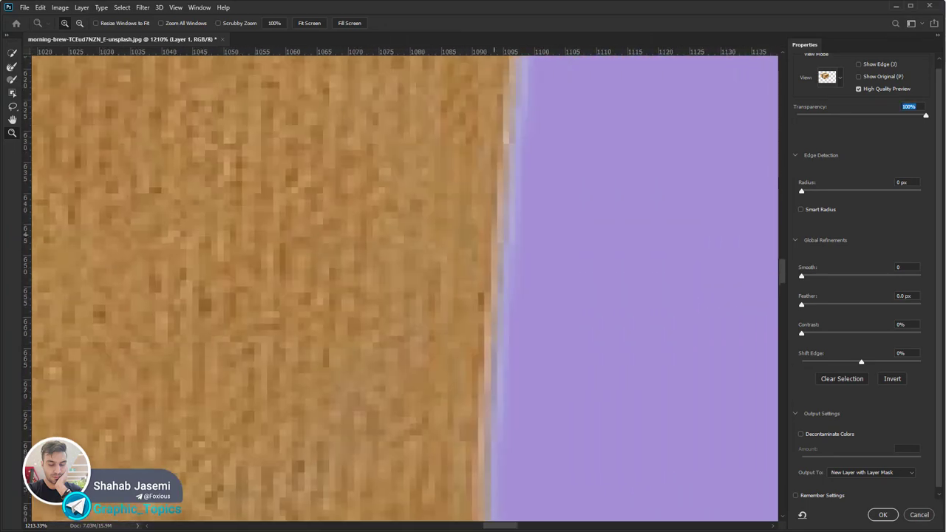
pyautogui.moveTo(436, 393); pyautogui.dragTo(624, 265)
pyautogui.hscroll(-10, 197, 227)
pyautogui.hscroll(-10, 262, 285)
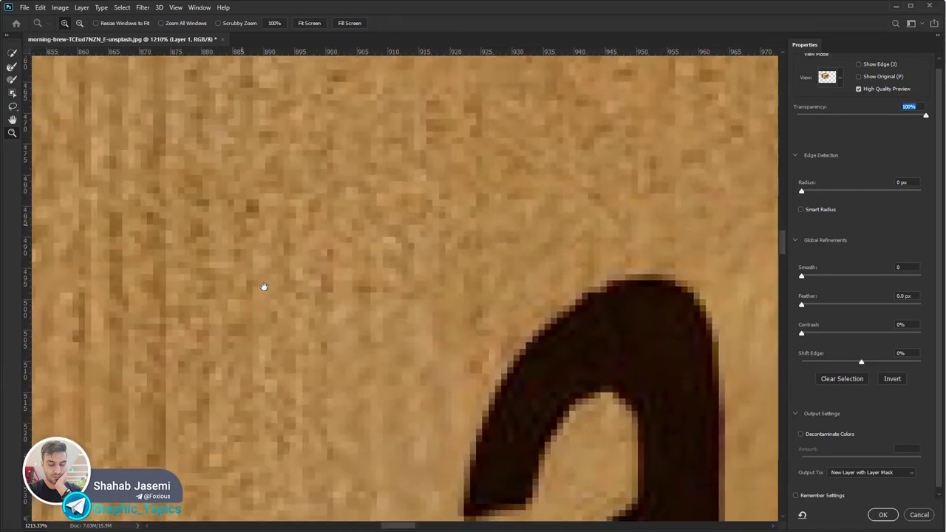
pyautogui.hscroll(-5, 261, 281)
pyautogui.keyDown('alt'); pyautogui.click(267, 287); pyautogui.keyUp('alt')
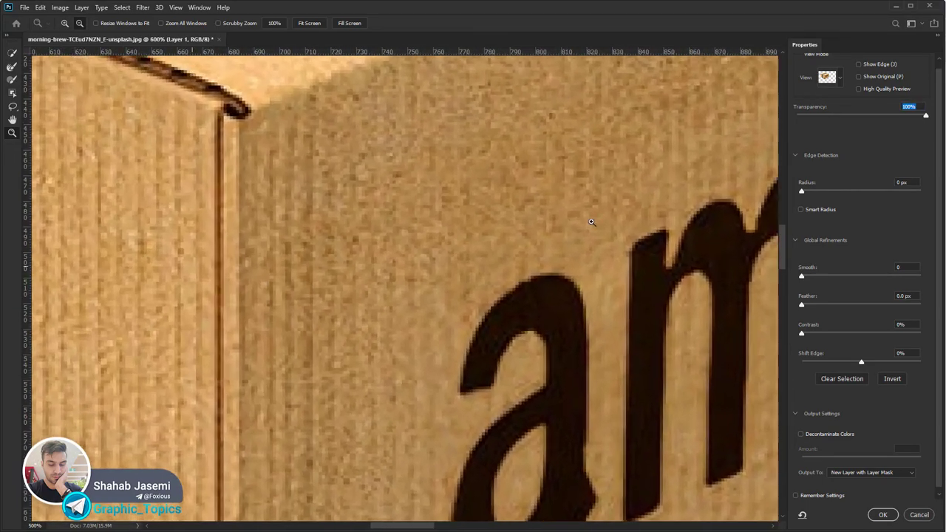
pyautogui.moveTo(267, 287)
pyautogui.mouseDown()
pyautogui.moveTo(366, 261)
pyautogui.moveTo(561, 298)
pyautogui.moveTo(499, 152)
pyautogui.mouseUp()
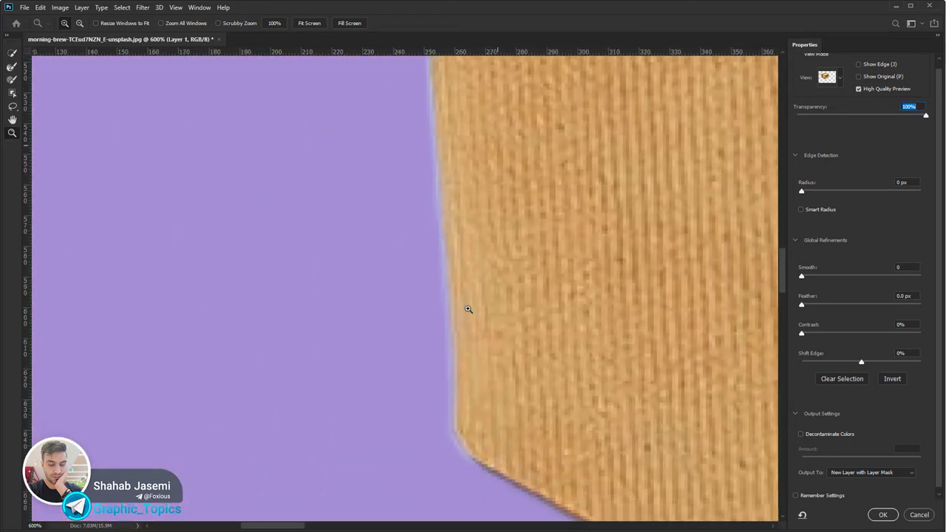
pyautogui.click(467, 310)
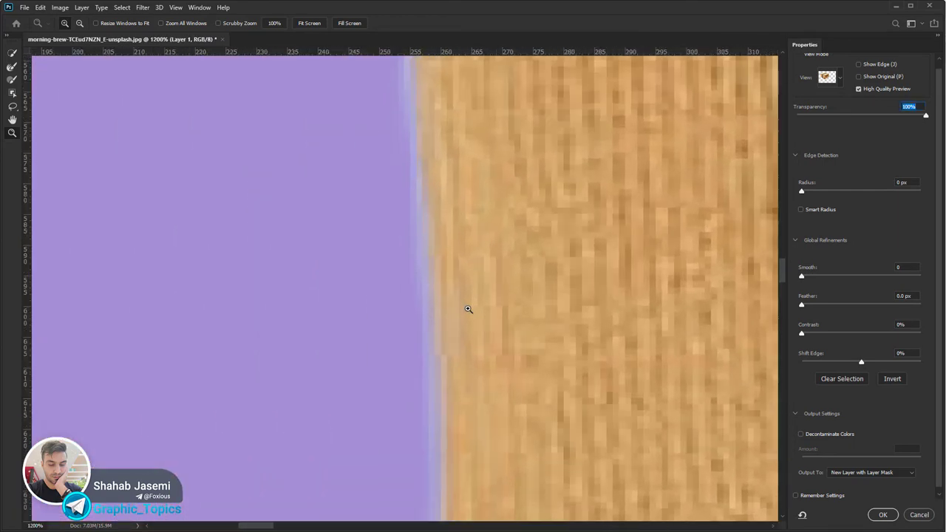
pyautogui.moveTo(466, 308)
pyautogui.mouseDown()
pyautogui.moveTo(441, 93)
pyautogui.moveTo(448, 408)
pyautogui.mouseUp()
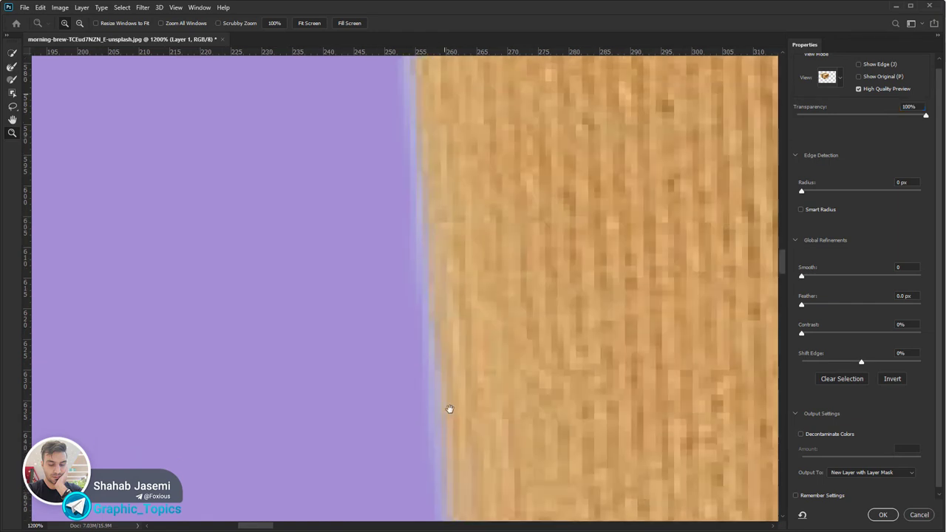
pyautogui.moveTo(460, 215)
pyautogui.mouseDown()
pyautogui.moveTo(472, 504)
pyautogui.moveTo(462, 279)
pyautogui.mouseUp()
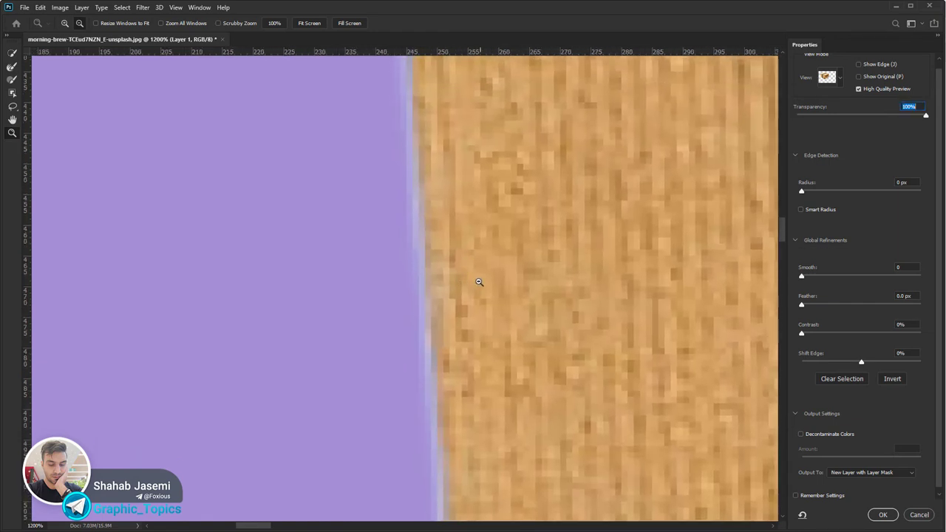
pyautogui.keyDown('alt'); pyautogui.click(477, 281); pyautogui.keyUp('alt')
pyautogui.keyDown('alt'); pyautogui.click(479, 282); pyautogui.keyUp('alt')
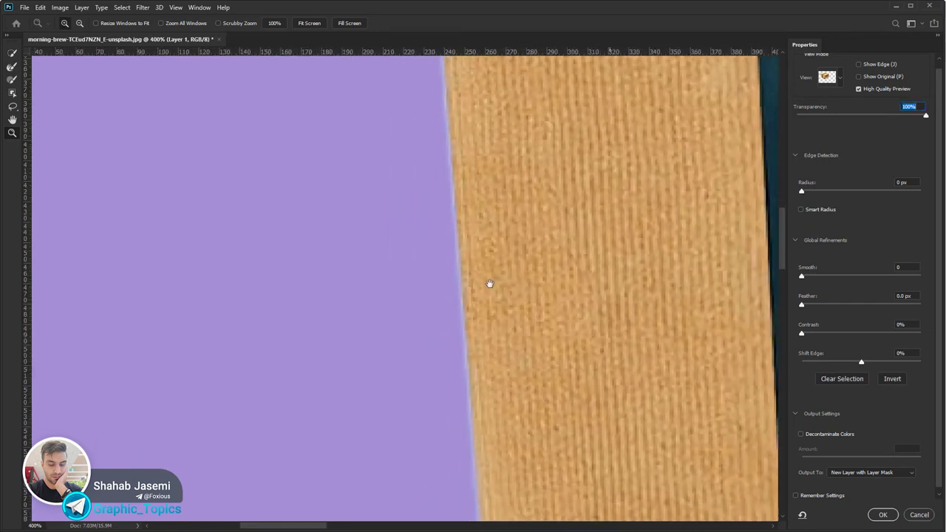
pyautogui.keyDown('alt'); pyautogui.click(490, 281); pyautogui.keyUp('alt')
pyautogui.keyDown('alt'); pyautogui.click(375, 299); pyautogui.keyUp('alt')
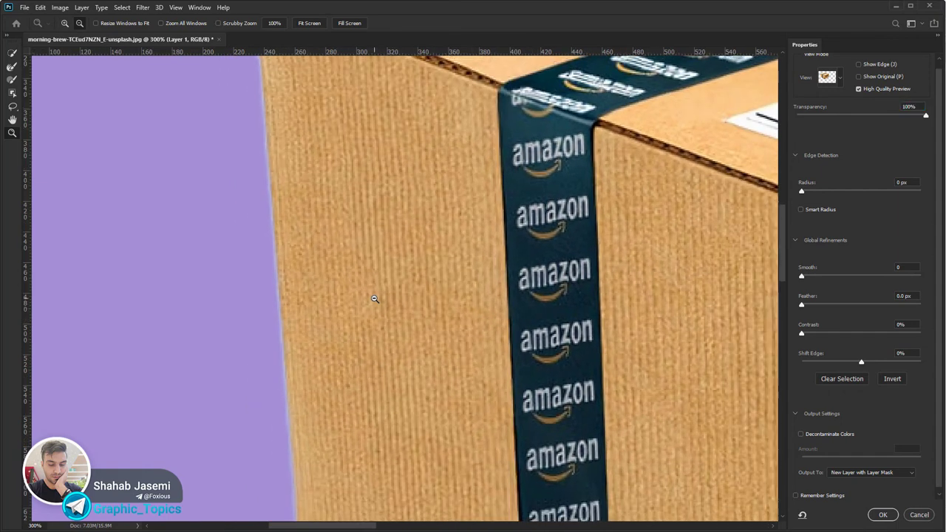
pyautogui.moveTo(437, 269); pyautogui.dragTo(396, 298)
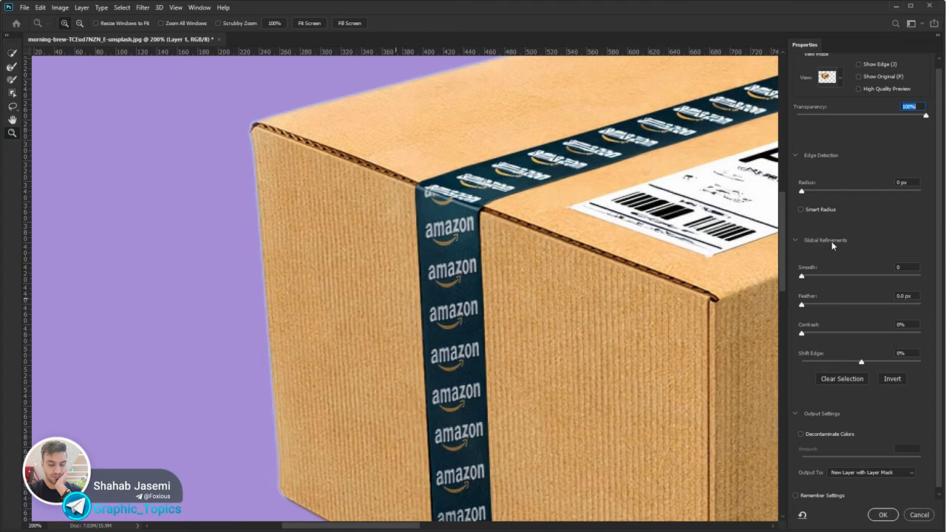
pyautogui.moveTo(612, 247); pyautogui.dragTo(521, 247)
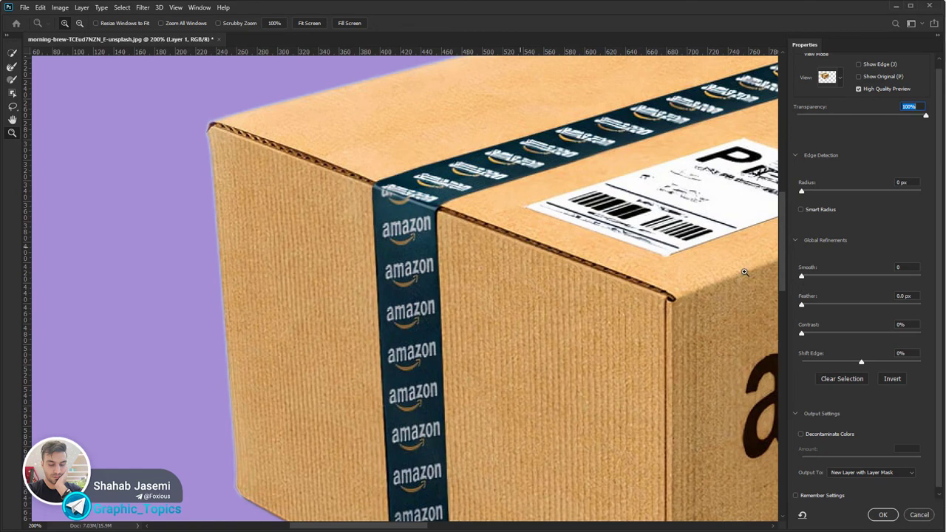
pyautogui.scroll(-5, 359, 348)
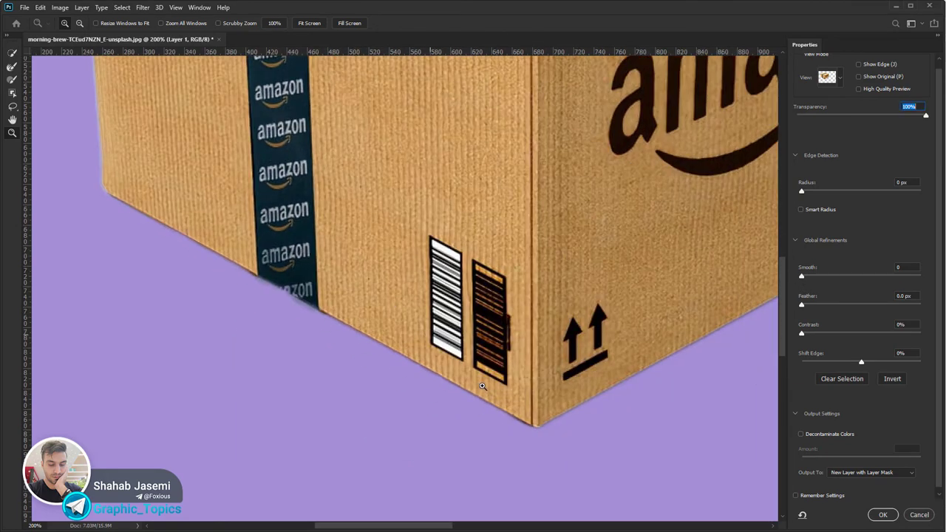
# Magnify the box's bottom corner and set the edge Smooth value to 21
pyautogui.moveTo(475, 375); pyautogui.dragTo(563, 471)
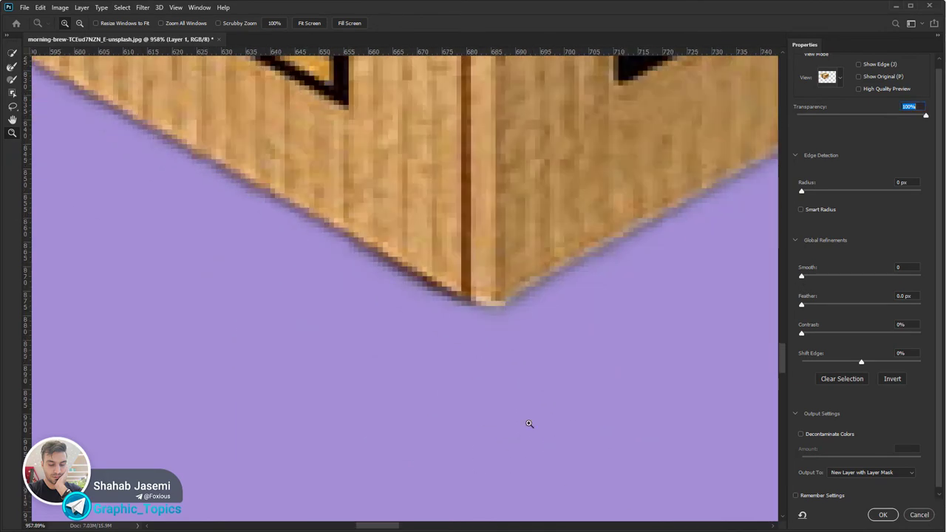
pyautogui.hotkey('ctrl', '+')
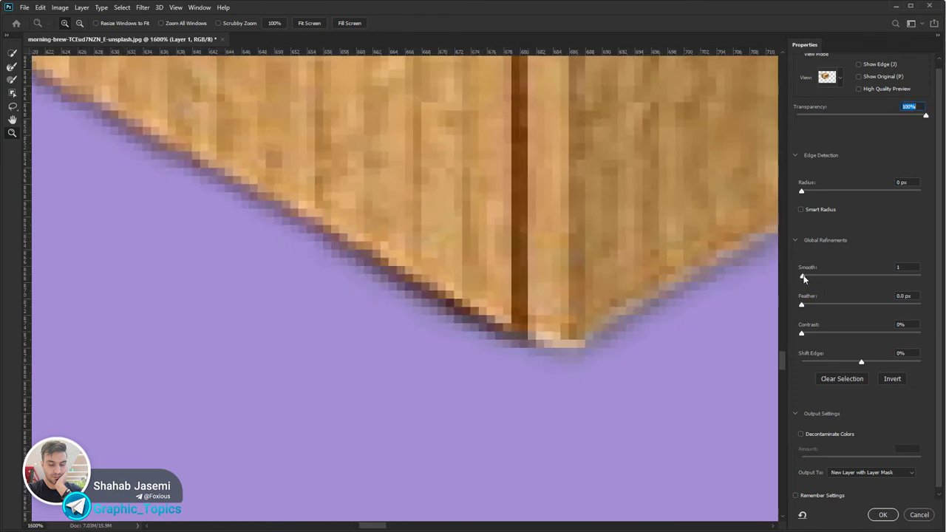
pyautogui.moveTo(803, 277); pyautogui.dragTo(870, 274)
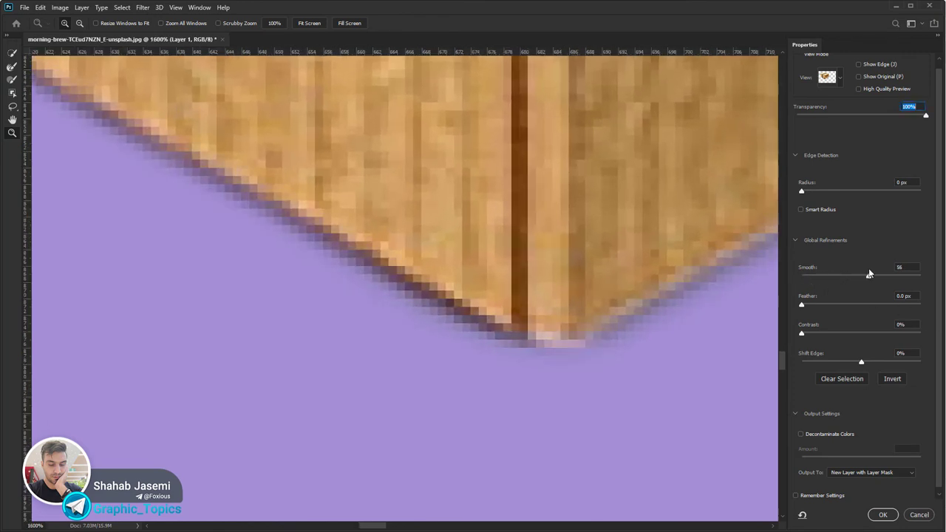
pyautogui.moveTo(807, 273)
pyautogui.mouseDown()
pyautogui.moveTo(816, 275)
pyautogui.moveTo(654, 267)
pyautogui.mouseUp()
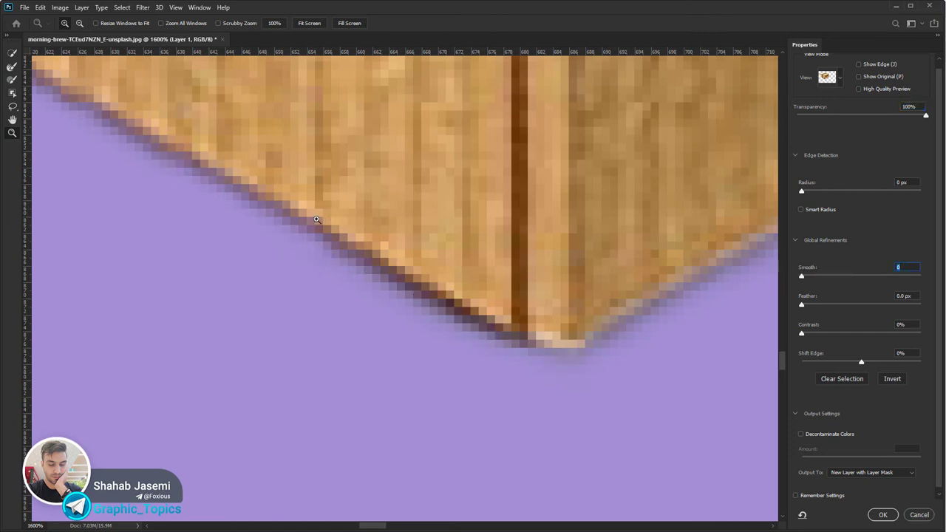
pyautogui.moveTo(802, 277); pyautogui.dragTo(889, 281)
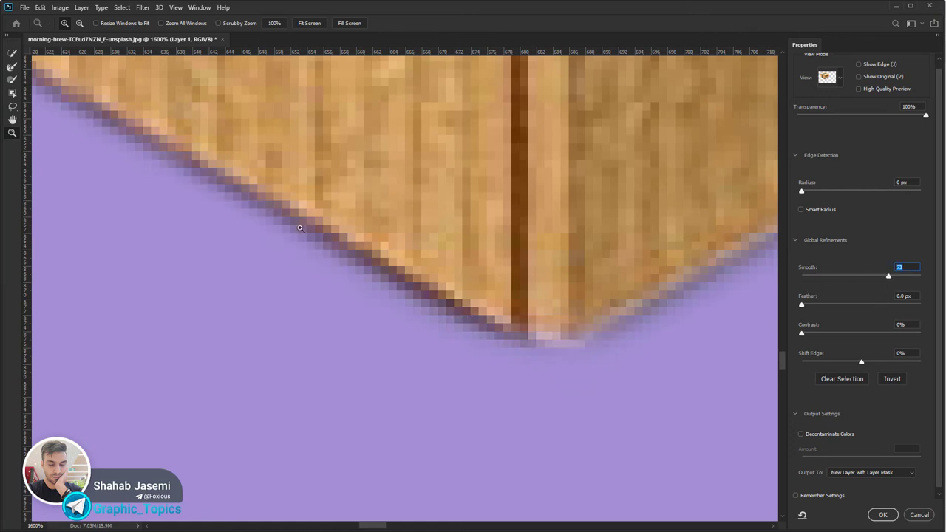
pyautogui.click(829, 275)
pyautogui.keyDown('alt'); pyautogui.click(506, 223); pyautogui.keyUp('alt')
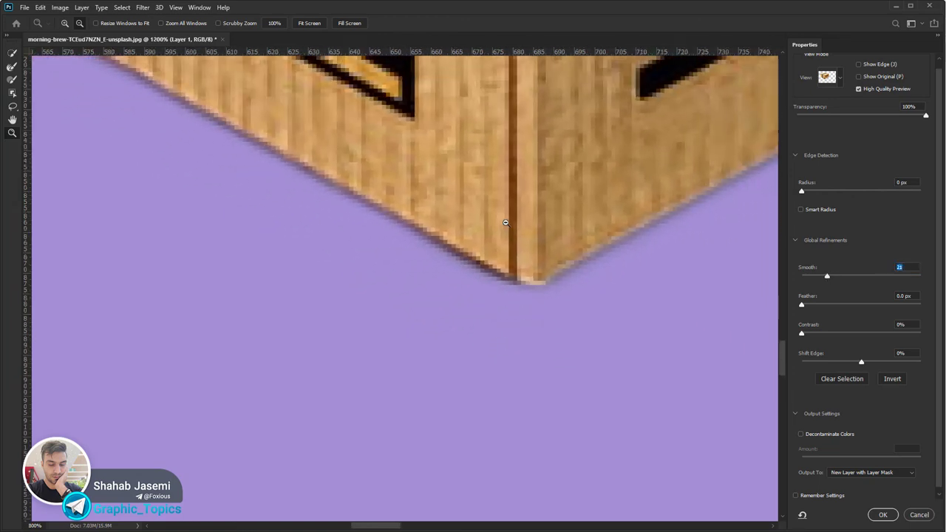
pyautogui.moveTo(505, 222)
pyautogui.mouseDown()
pyautogui.moveTo(488, 289)
pyautogui.moveTo(547, 408)
pyautogui.mouseUp()
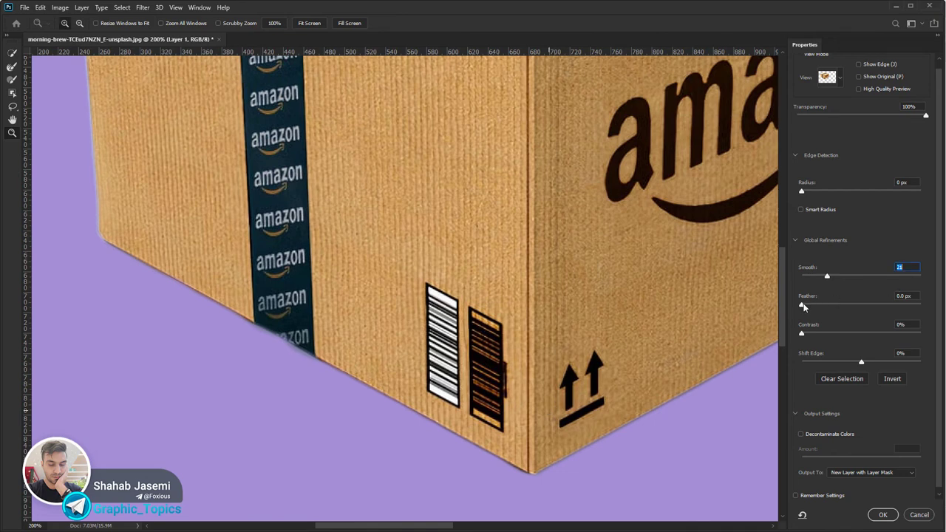
# Test larger Feather values, ending at 0.4 px, and reset Smooth to 0
pyautogui.moveTo(803, 306); pyautogui.dragTo(862, 307)
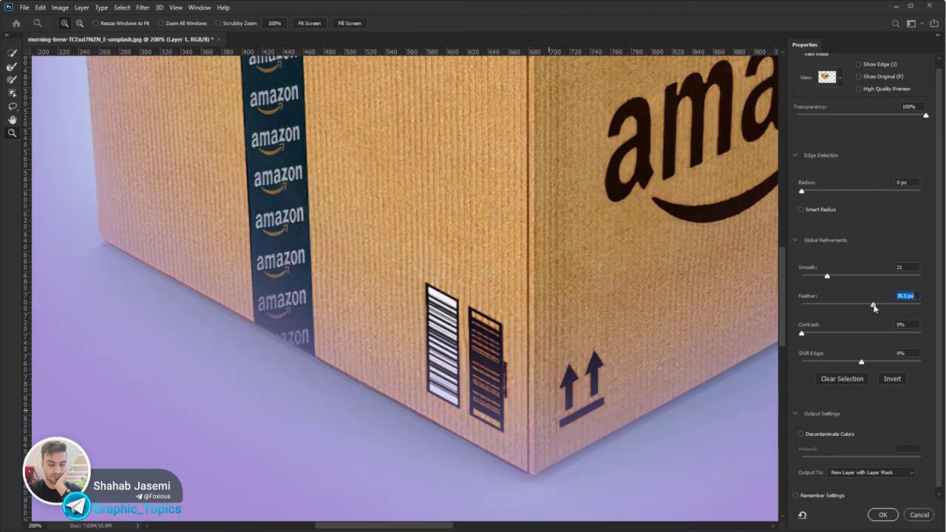
pyautogui.moveTo(873, 308)
pyautogui.mouseDown()
pyautogui.moveTo(901, 306)
pyautogui.moveTo(800, 307)
pyautogui.mouseUp()
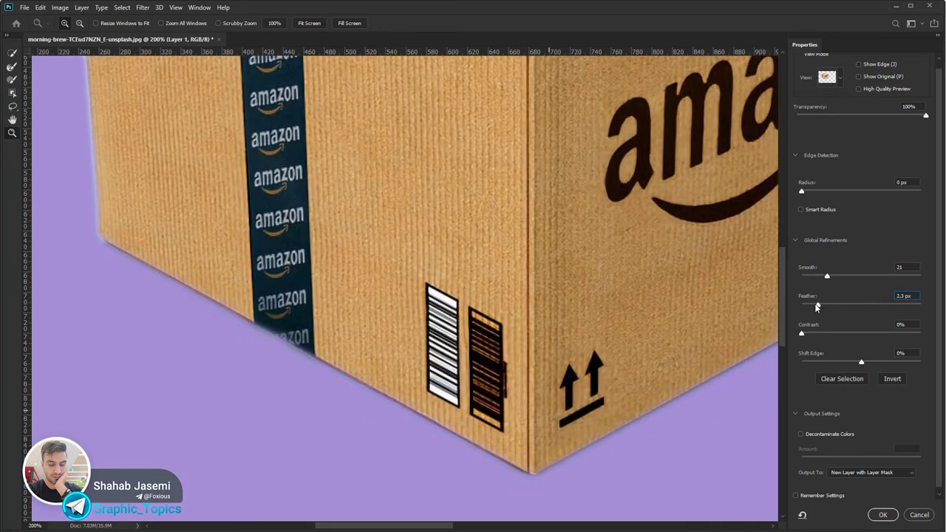
pyautogui.click(508, 468)
pyautogui.moveTo(809, 277); pyautogui.dragTo(791, 312)
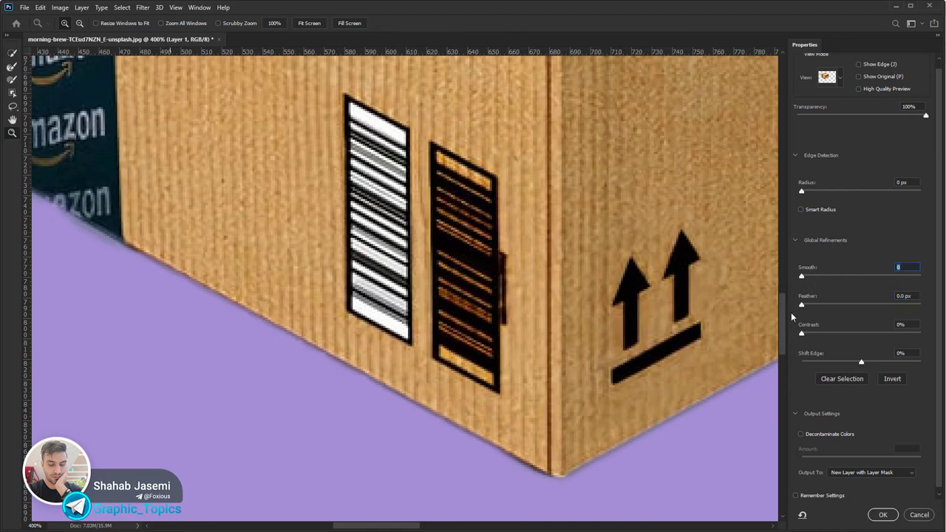
pyautogui.moveTo(503, 455); pyautogui.dragTo(499, 431)
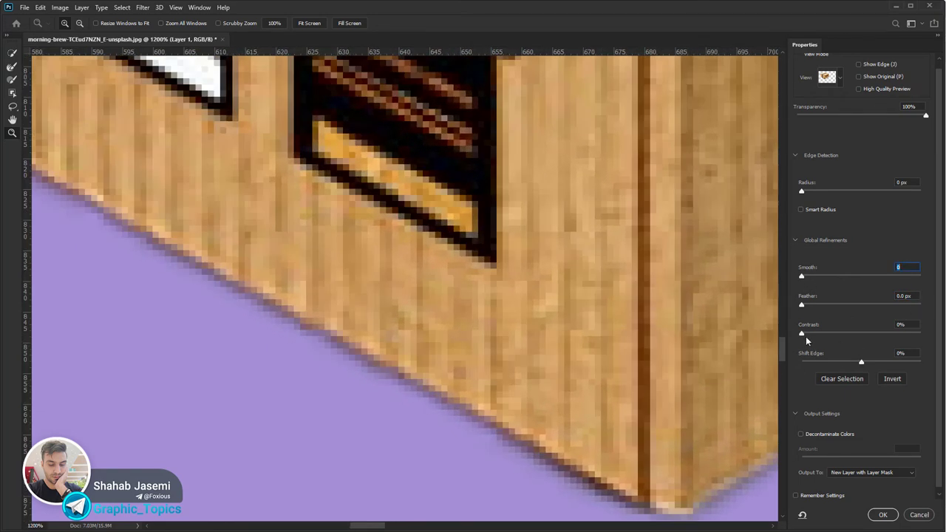
# Try 100% edge Contrast on the tape strip's lower edge, then return it to 0%
pyautogui.moveTo(802, 333); pyautogui.dragTo(943, 328)
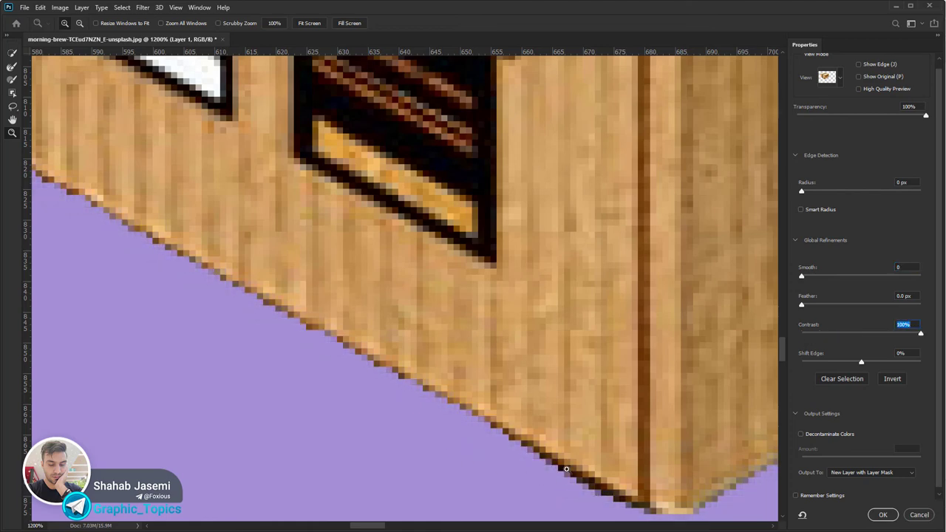
pyautogui.keyDown('alt'); pyautogui.click(301, 331); pyautogui.keyUp('alt')
pyautogui.moveTo(302, 331); pyautogui.dragTo(638, 461)
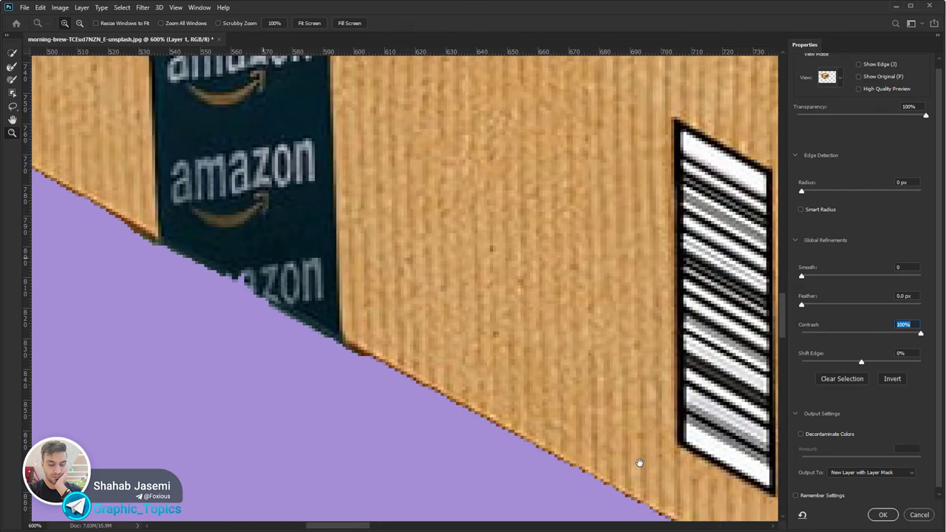
pyautogui.hscroll(-3, 460, 303)
pyautogui.scroll(-1, 460, 304)
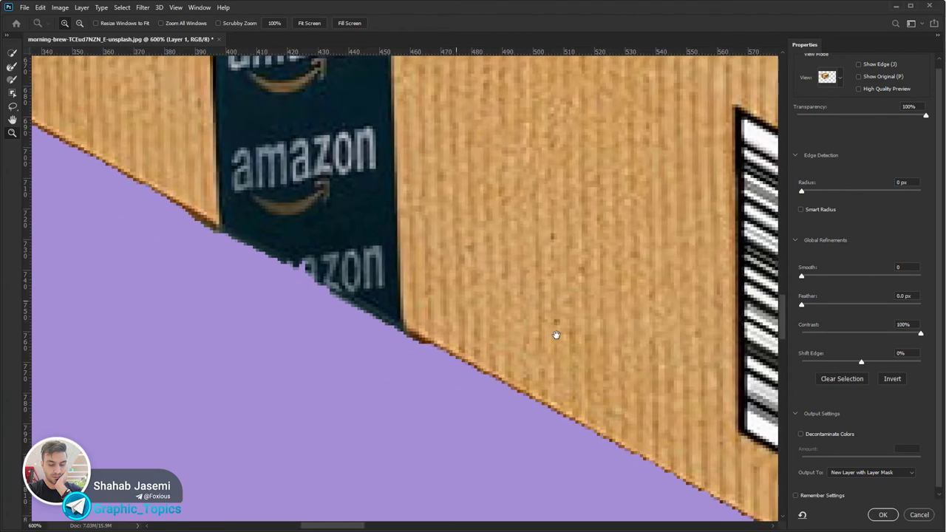
pyautogui.scroll(-1, 555, 332)
pyautogui.scroll(-1, 556, 332)
pyautogui.scroll(-1, 556, 332)
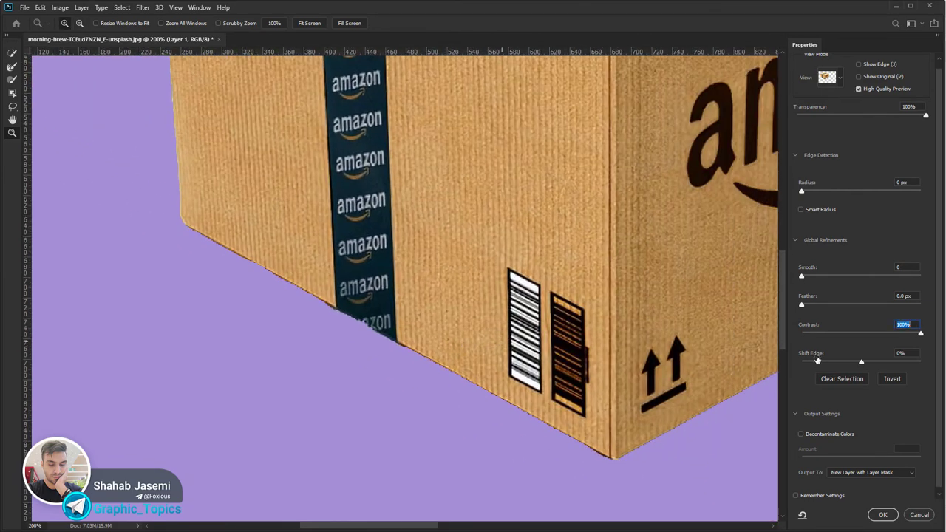
pyautogui.moveTo(921, 333); pyautogui.dragTo(791, 332)
pyautogui.click(327, 323)
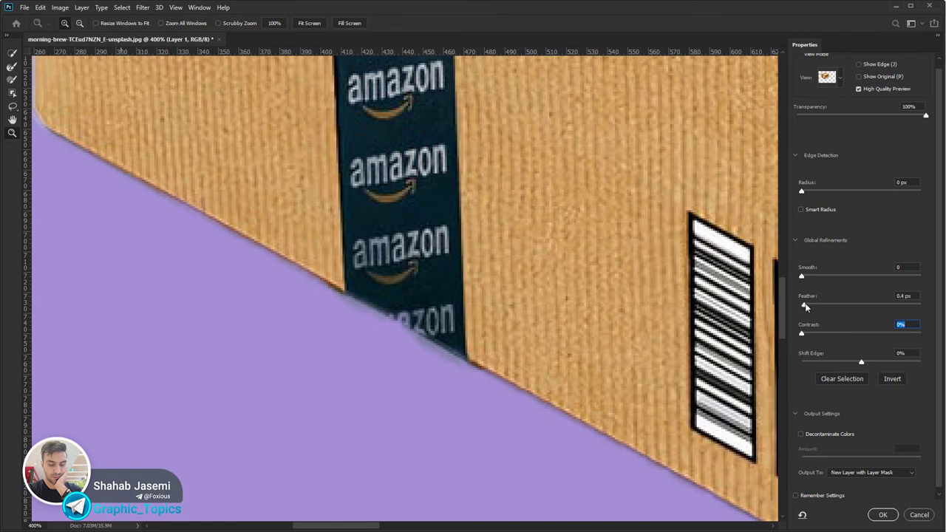
# Raise Feather to 7.5 px and Contrast to 100%, checking the box's left edge
pyautogui.click(805, 305)
pyautogui.moveTo(805, 304); pyautogui.dragTo(831, 304)
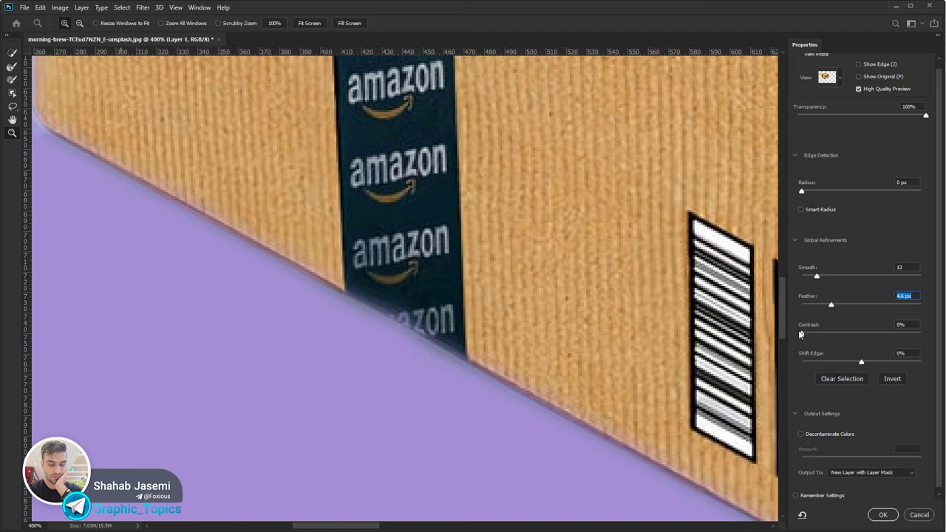
pyautogui.moveTo(802, 335); pyautogui.dragTo(887, 335)
pyautogui.moveTo(649, 369)
pyautogui.mouseDown()
pyautogui.moveTo(340, 176)
pyautogui.moveTo(609, 327)
pyautogui.mouseUp()
pyautogui.moveTo(244, 355); pyautogui.dragTo(469, 374)
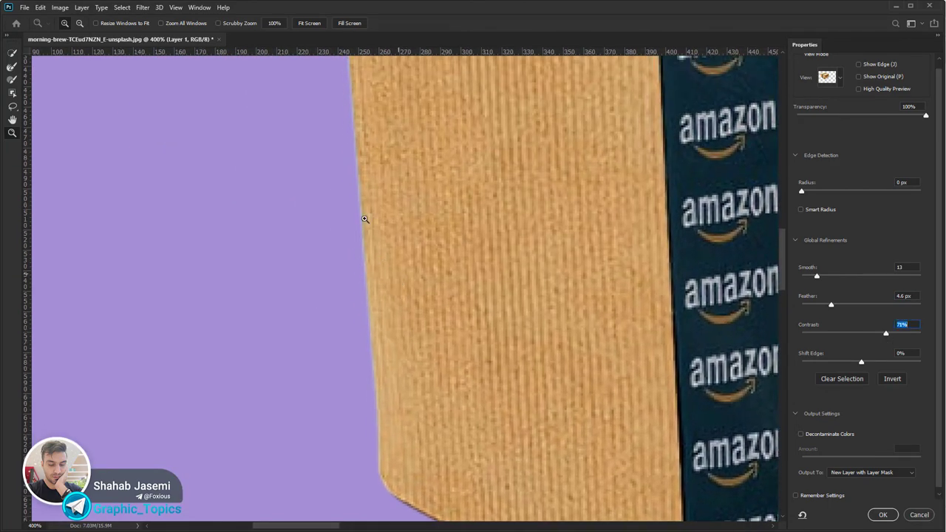
pyautogui.click(364, 219)
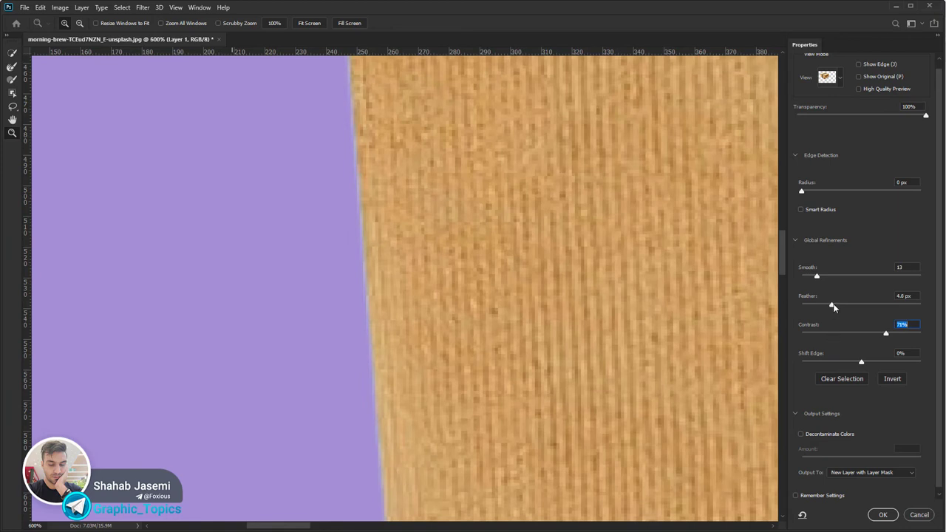
pyautogui.moveTo(834, 305); pyautogui.dragTo(841, 304)
pyautogui.moveTo(887, 334); pyautogui.dragTo(927, 338)
# Restore the dark tape strip along the box's top edge with the Refine Edge Brush
pyautogui.scroll(5, 463, 392)
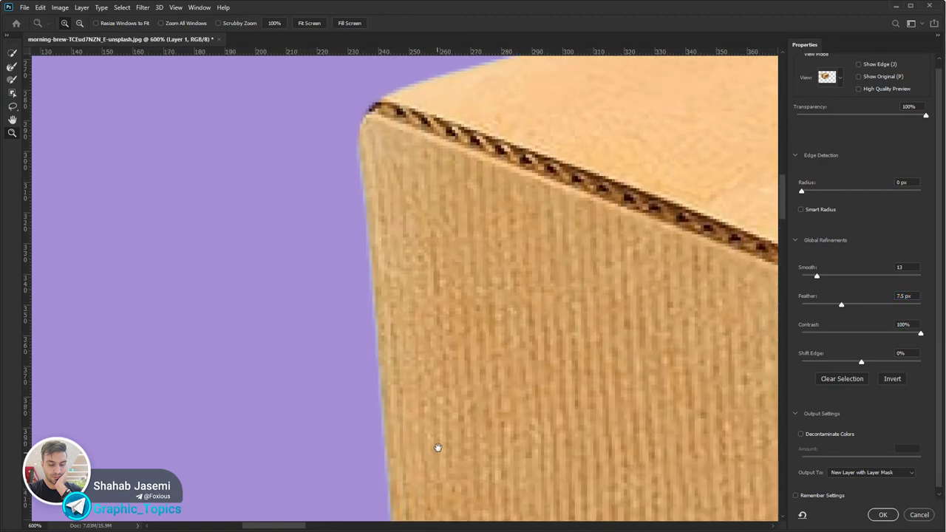
pyautogui.scroll(3, 437, 446)
pyautogui.hscroll(5, 432, 242)
pyautogui.scroll(3, 432, 242)
pyautogui.hscroll(5, 370, 290)
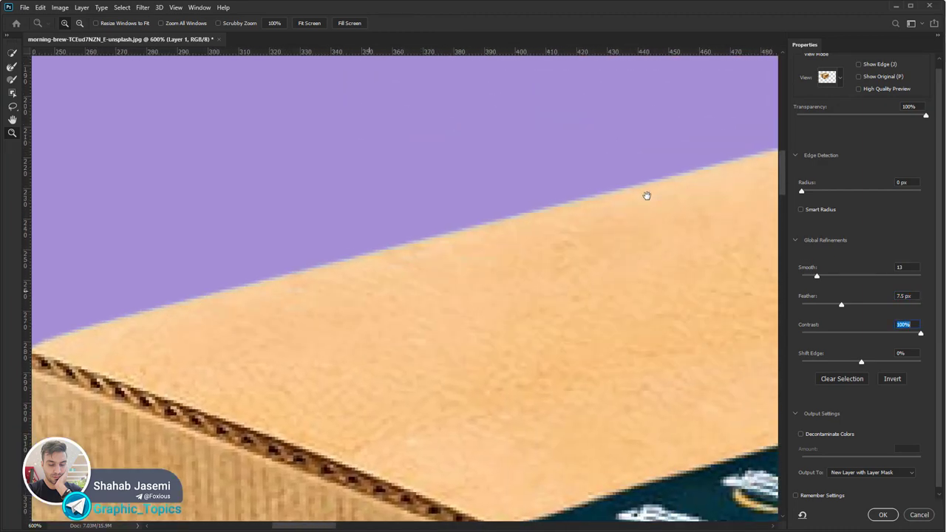
pyautogui.hscroll(3, 567, 221)
pyautogui.hscroll(3, 640, 192)
pyautogui.hscroll(3, 486, 256)
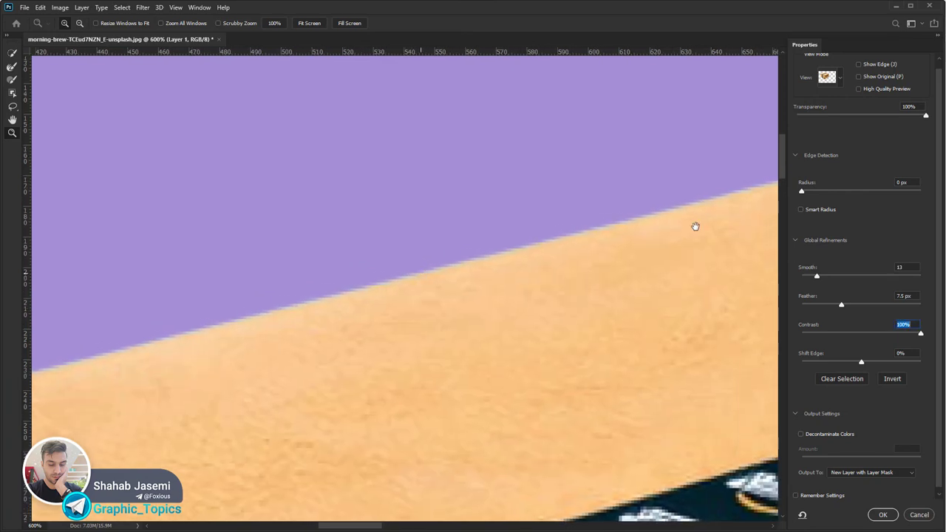
pyautogui.hscroll(3, 695, 224)
pyautogui.scroll(-3, 655, 345)
pyautogui.hscroll(5, 402, 204)
pyautogui.scroll(-2, 402, 204)
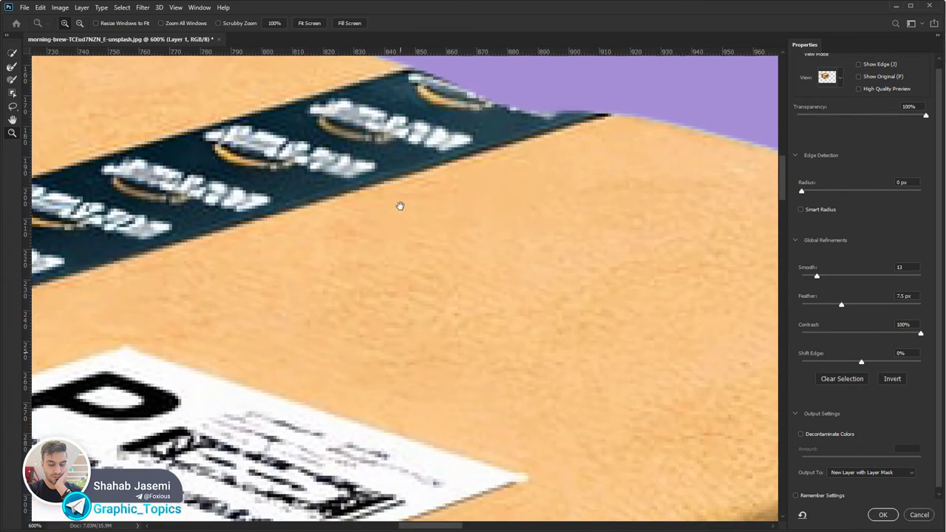
pyautogui.hscroll(5, 606, 278)
pyautogui.scroll(2, 606, 279)
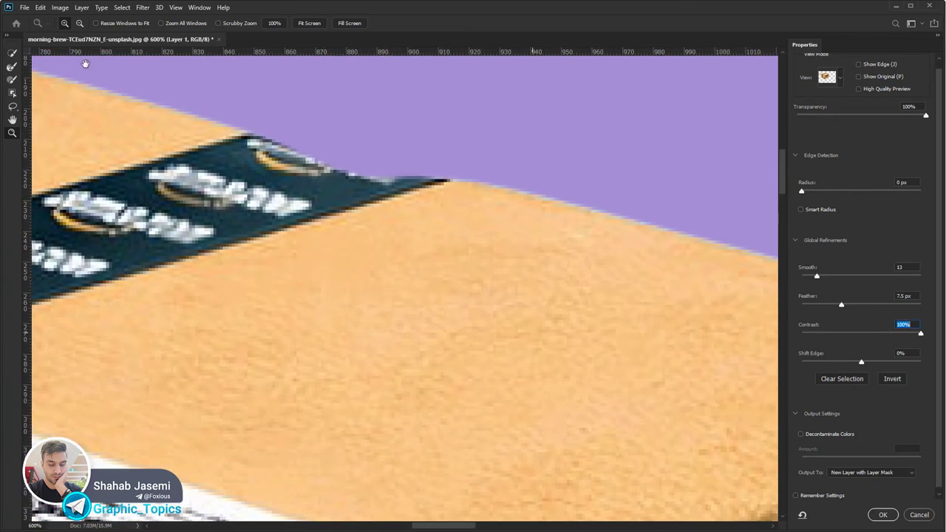
pyautogui.click(11, 54)
pyautogui.moveTo(389, 180); pyautogui.dragTo(321, 160)
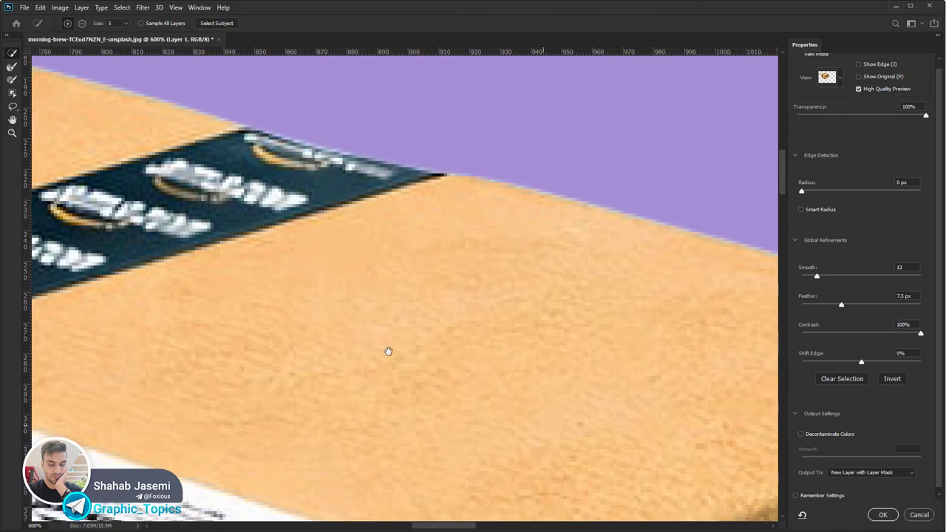
# Inspect the box's lower edge, arrow symbol and bottom corner up close
pyautogui.hscroll(4, 512, 349)
pyautogui.scroll(-3, 511, 348)
pyautogui.hscroll(4, 511, 349)
pyautogui.scroll(-5, 386, 348)
pyautogui.scroll(-3, 434, 268)
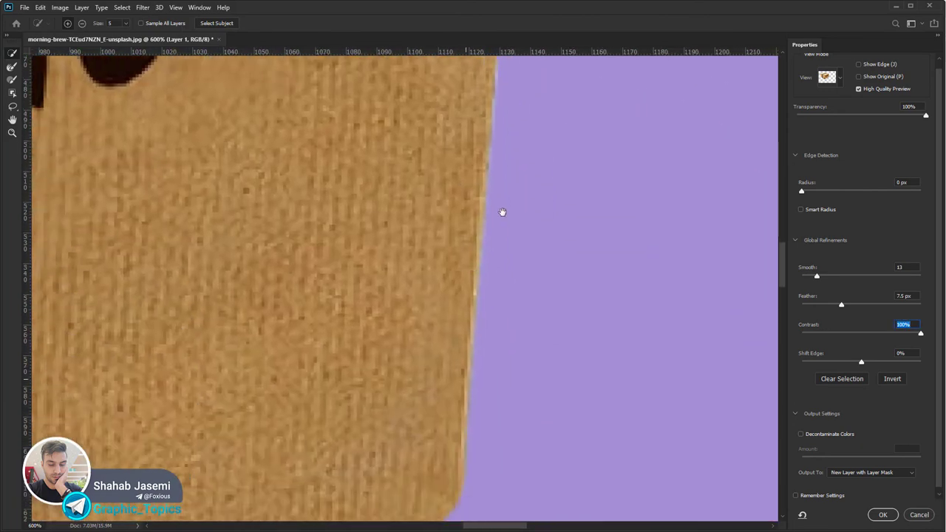
pyautogui.scroll(-3, 502, 214)
pyautogui.moveTo(412, 318)
pyautogui.mouseDown()
pyautogui.moveTo(533, 289)
pyautogui.moveTo(762, 141)
pyautogui.mouseUp()
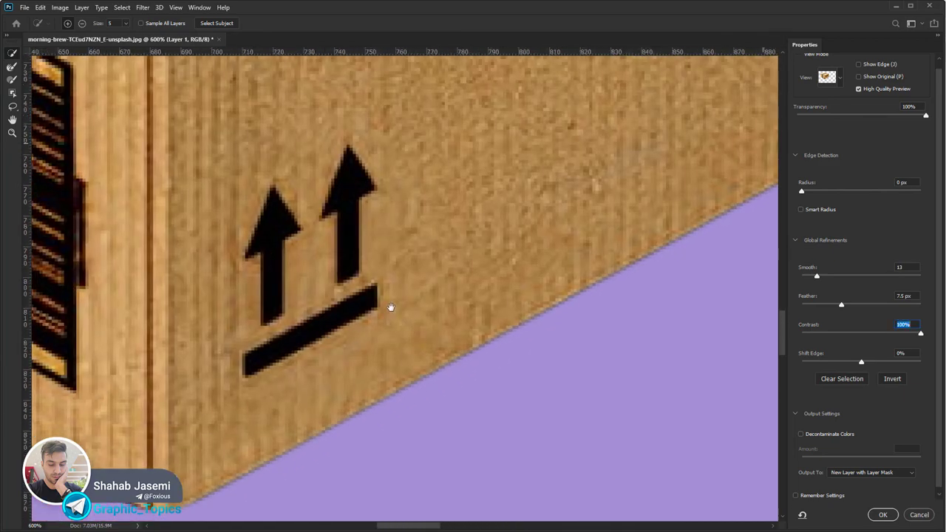
pyautogui.moveTo(389, 308); pyautogui.dragTo(629, 238)
pyautogui.press('z')
pyautogui.keyDown('alt'); pyautogui.click(458, 300); pyautogui.keyUp('alt')
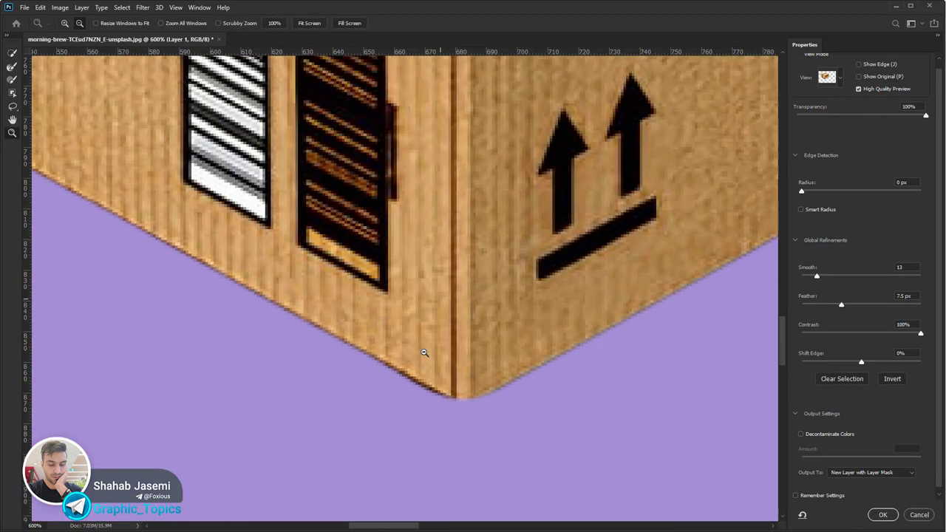
pyautogui.click(404, 377)
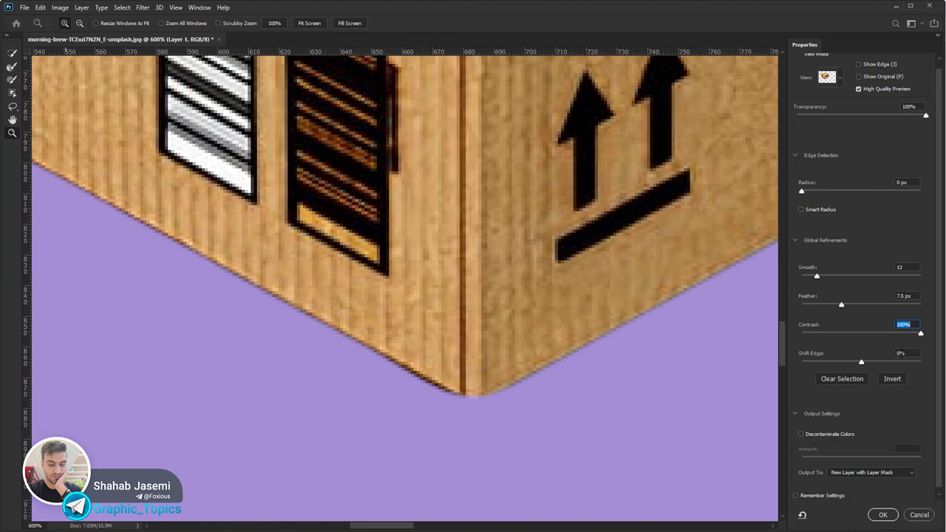
# Set Shift Edge to -3% and review the tape strip and surrounding box edges
pyautogui.press('Tab')
pyautogui.write('5')
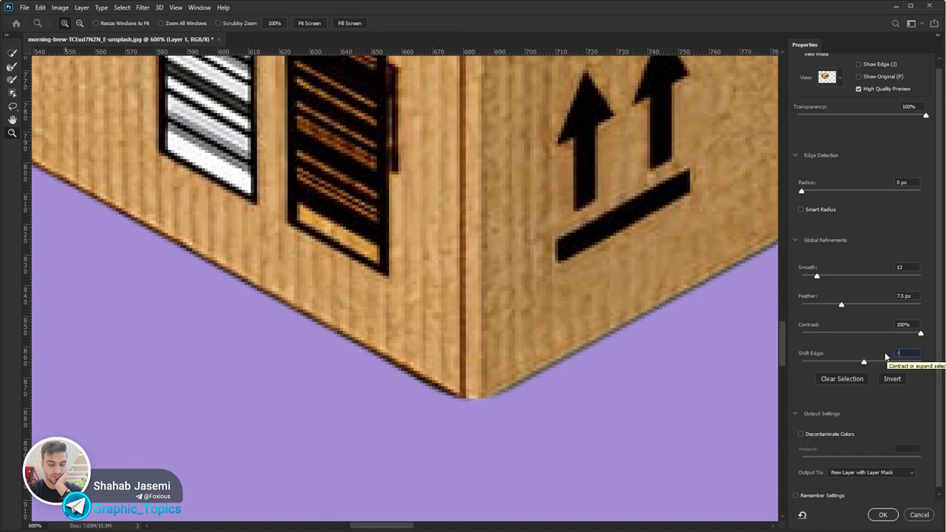
pyautogui.write('5')
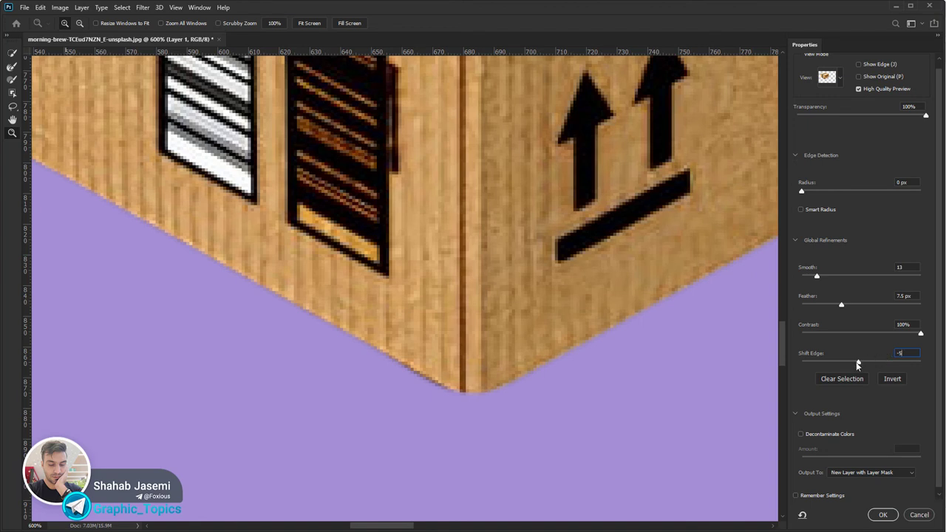
pyautogui.moveTo(858, 364)
pyautogui.mouseDown()
pyautogui.moveTo(842, 362)
pyautogui.moveTo(861, 362)
pyautogui.mouseUp()
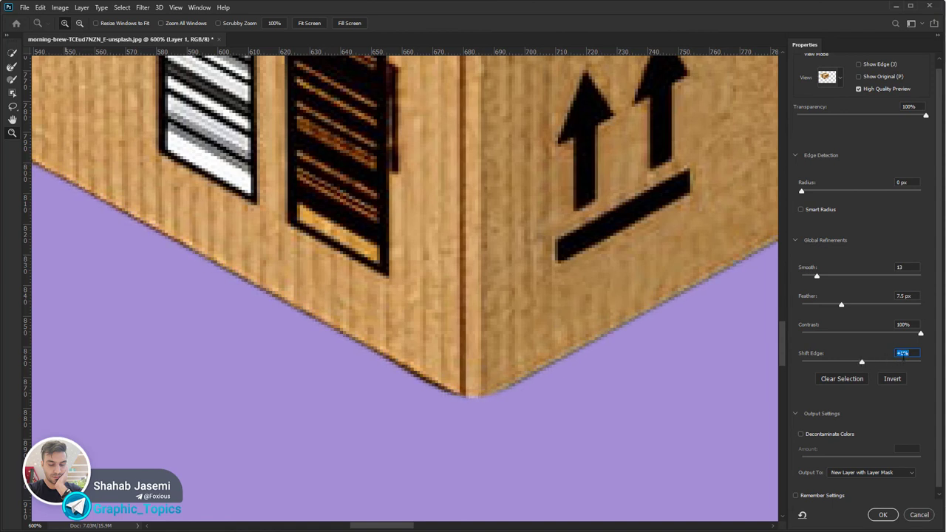
pyautogui.press('Down')
pyautogui.press('Down')
pyautogui.press('Down')
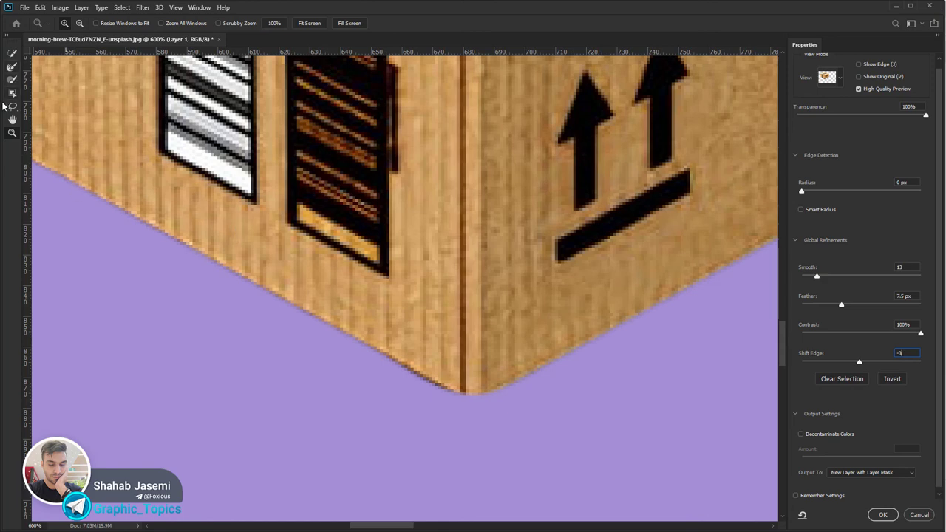
pyautogui.moveTo(365, 220); pyautogui.dragTo(454, 264)
pyautogui.moveTo(358, 185); pyautogui.dragTo(382, 206)
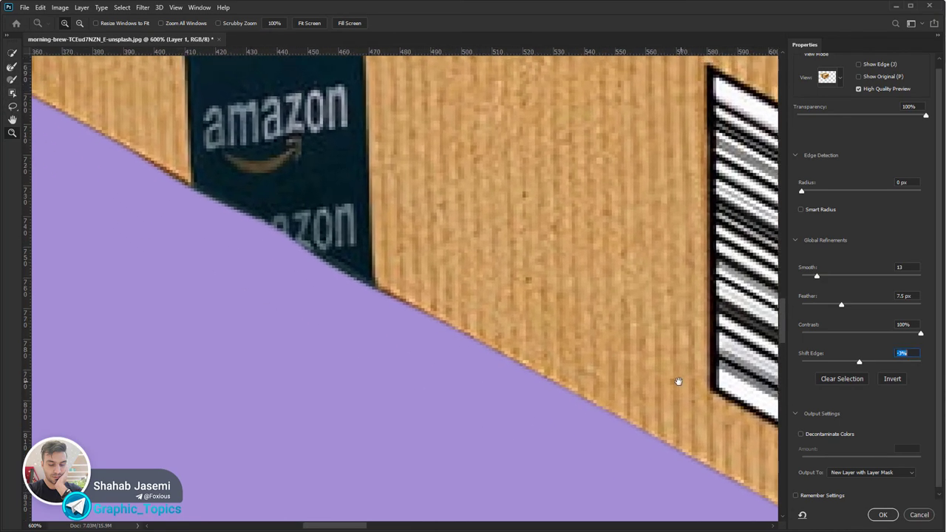
pyautogui.moveTo(226, 209); pyautogui.dragTo(444, 360)
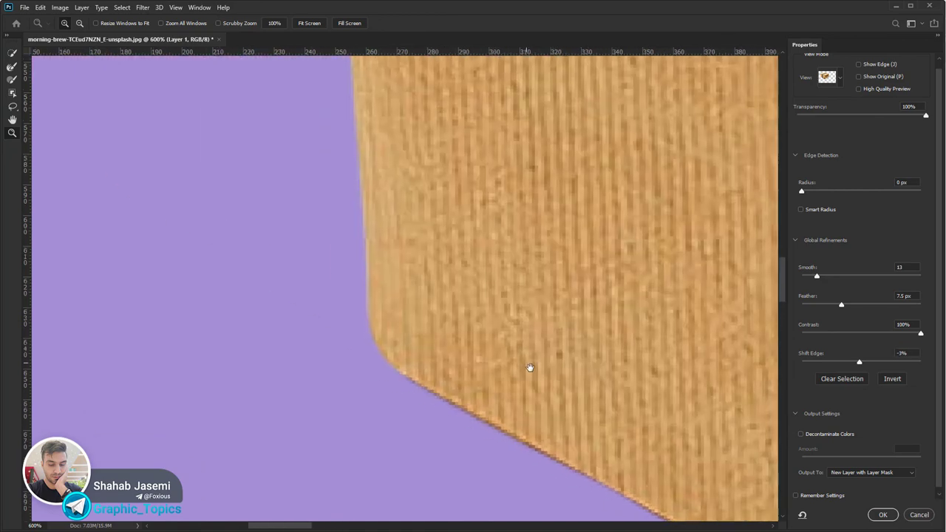
pyautogui.moveTo(530, 370); pyautogui.dragTo(513, 439)
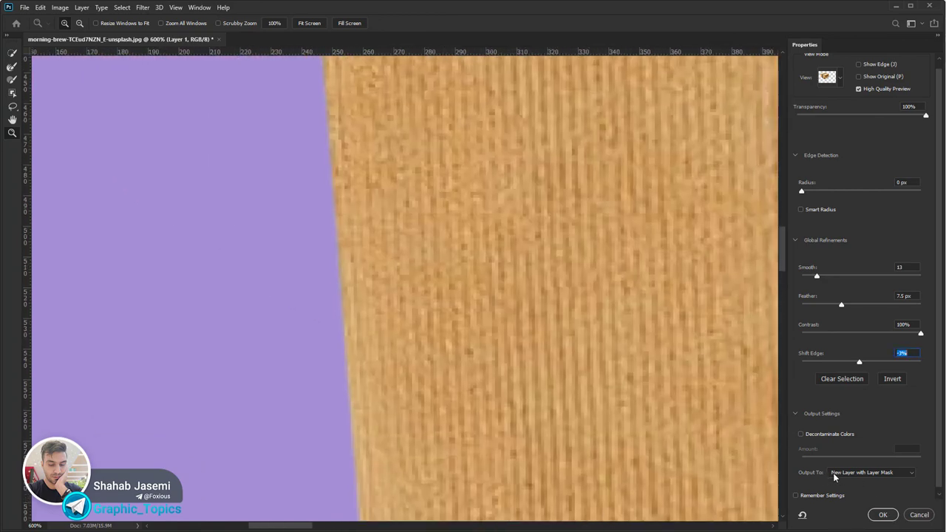
# Output the refinement as a new layer with layer mask and display the mask alone
pyautogui.click(882, 515)
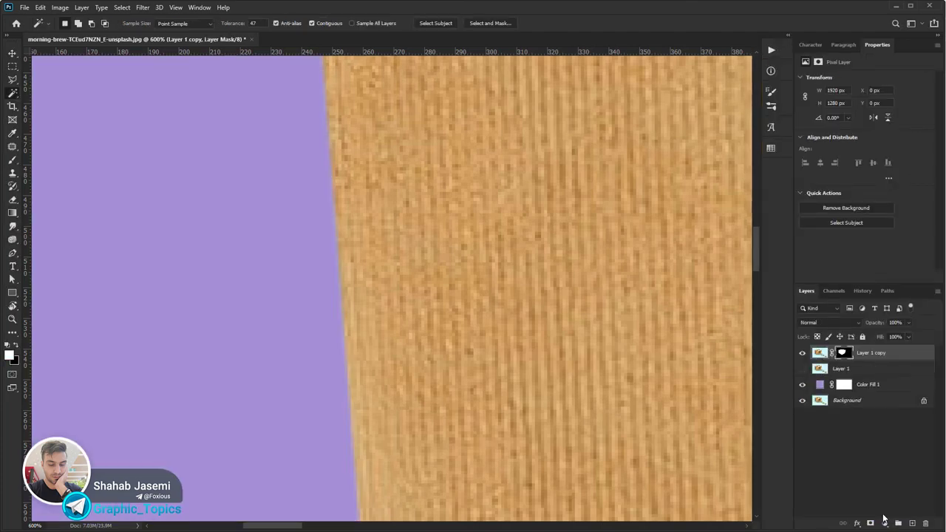
pyautogui.press('z')
pyautogui.keyDown('alt'); pyautogui.click(530, 363); pyautogui.keyUp('alt')
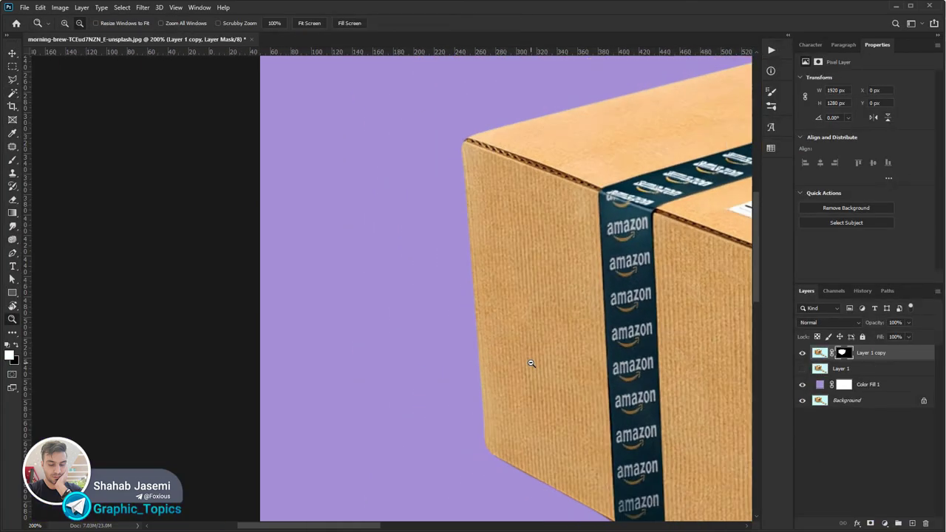
pyautogui.keyDown('alt'); pyautogui.click(530, 363); pyautogui.keyUp('alt')
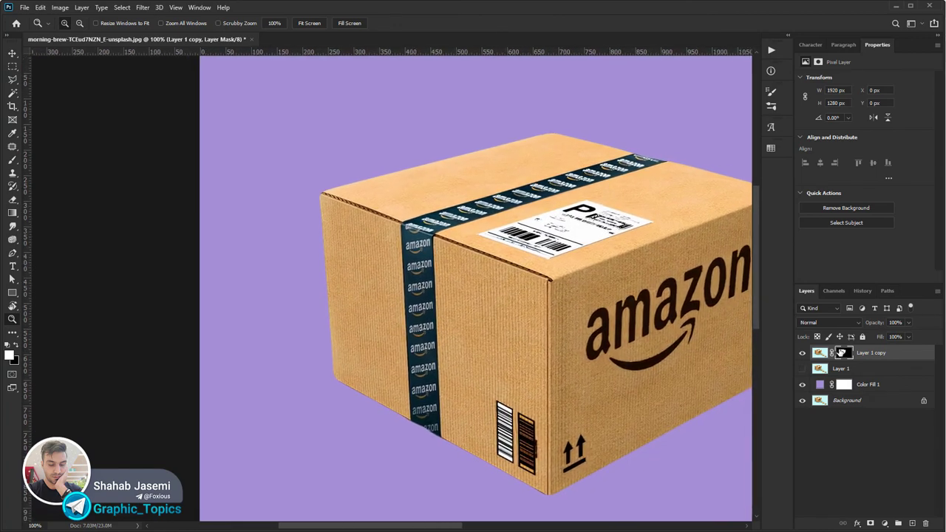
pyautogui.moveTo(602, 364); pyautogui.dragTo(473, 320)
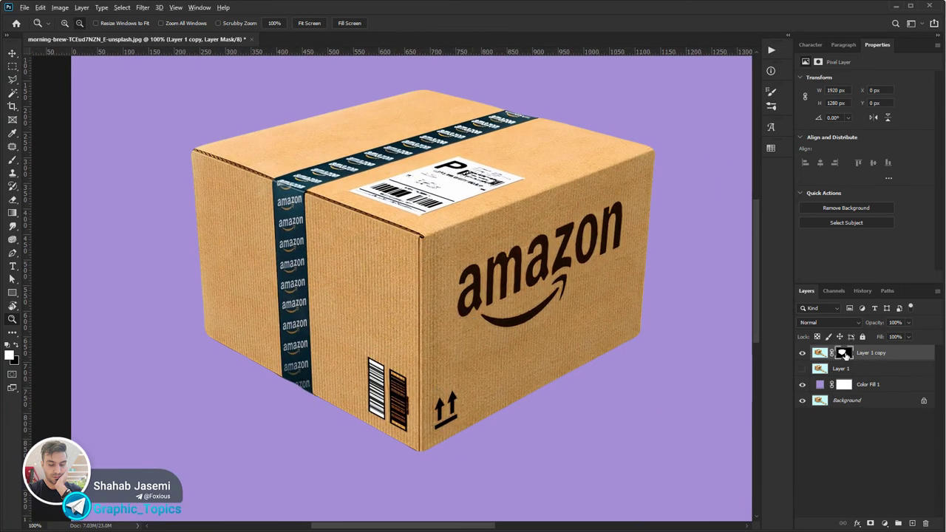
pyautogui.keyDown('alt'); pyautogui.click(844, 353); pyautogui.keyUp('alt')
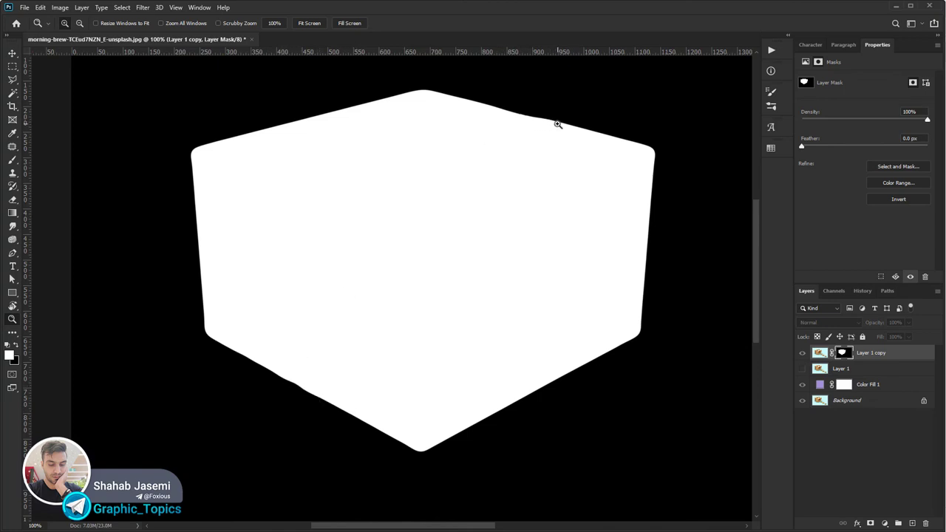
# Back in composite view, lasso the box edge area beneath the tape strip
pyautogui.keyDown('alt'); pyautogui.click(843, 353); pyautogui.keyUp('alt')
pyautogui.click(289, 390)
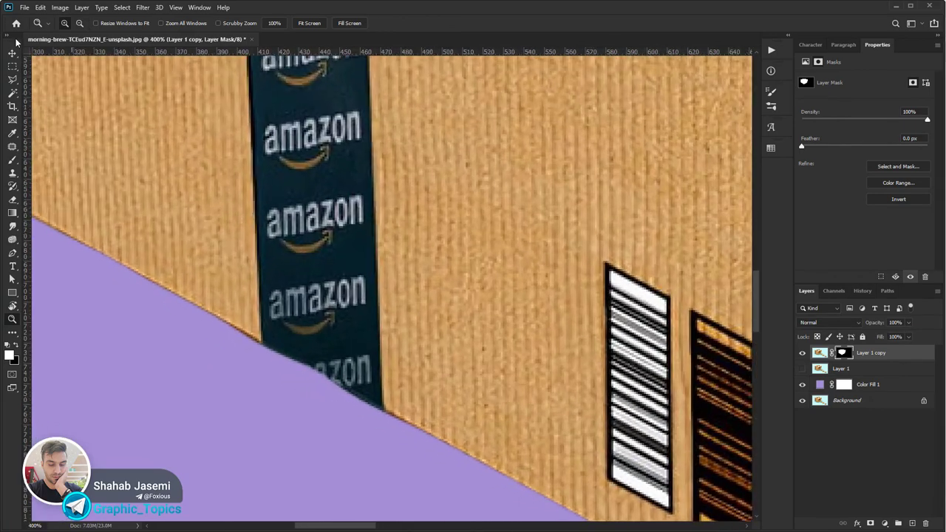
pyautogui.press('l')
pyautogui.moveTo(430, 437); pyautogui.dragTo(214, 316)
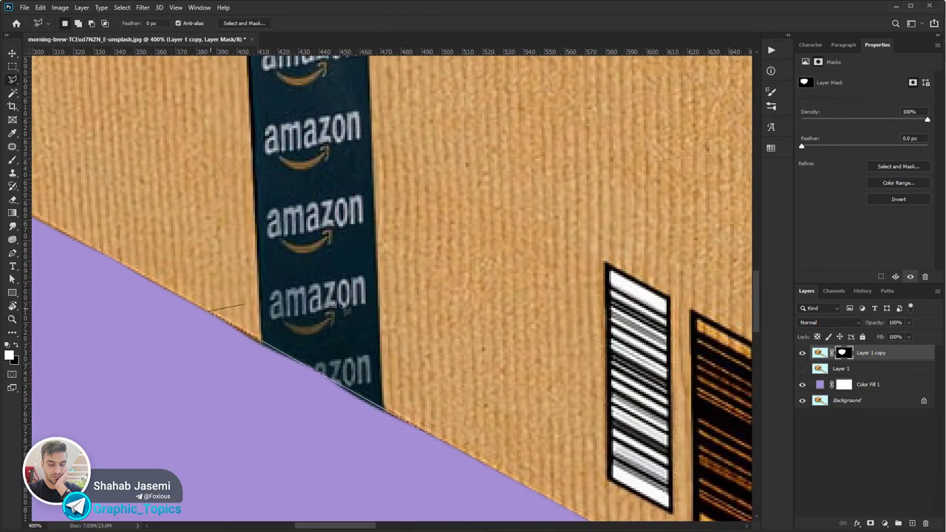
pyautogui.moveTo(214, 316); pyautogui.dragTo(432, 305)
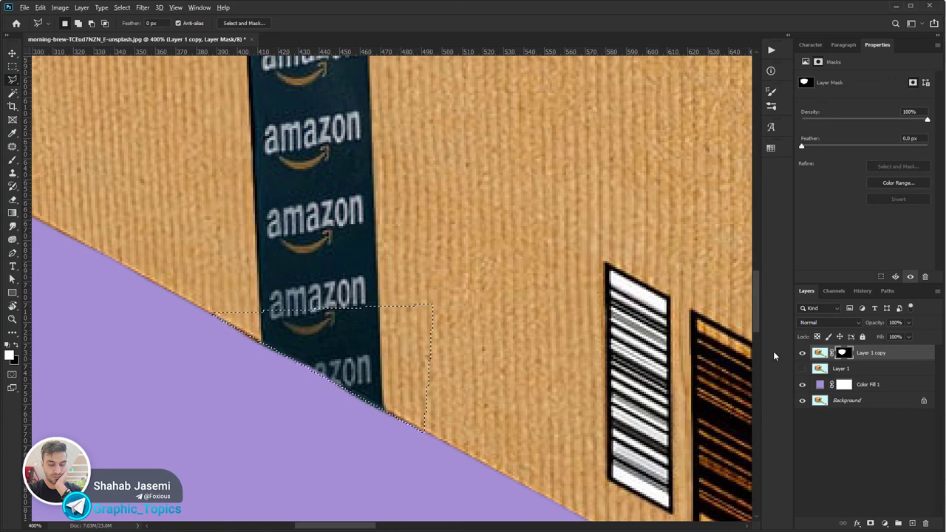
# Fill the lassoed edge area on the mask, deselect, and zoom back out
pyautogui.press('alt')
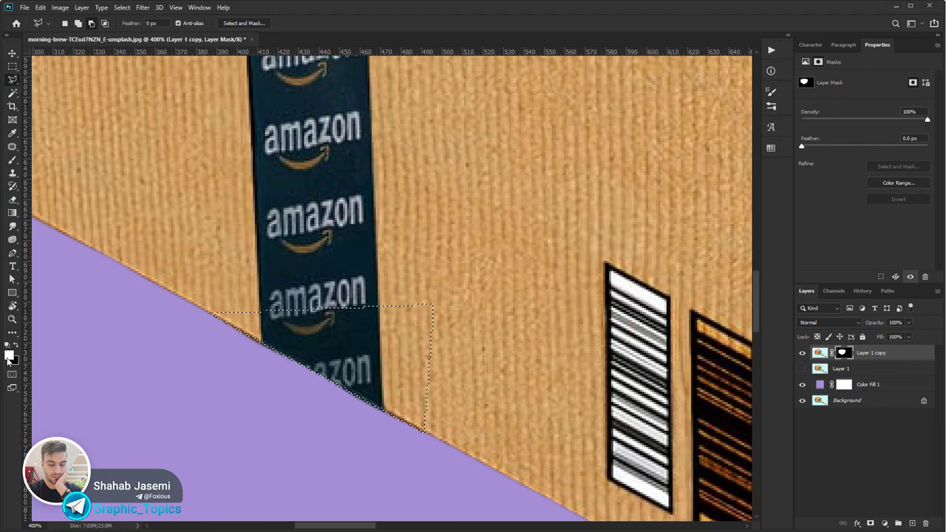
pyautogui.hotkey('ctrl', 'd')
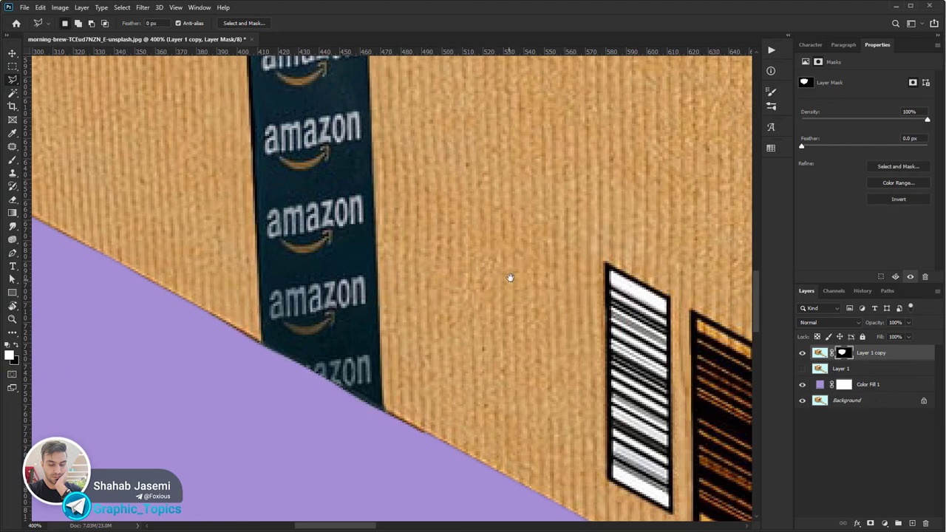
pyautogui.moveTo(508, 274); pyautogui.dragTo(399, 527)
pyautogui.scroll(-3, 417, 488)
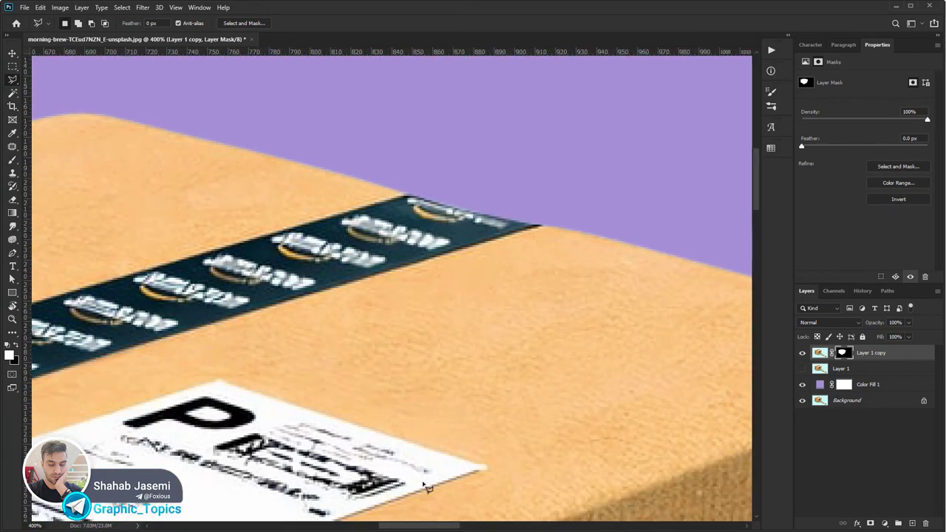
pyautogui.scroll(-2, 414, 354)
pyautogui.scroll(-1, 428, 281)
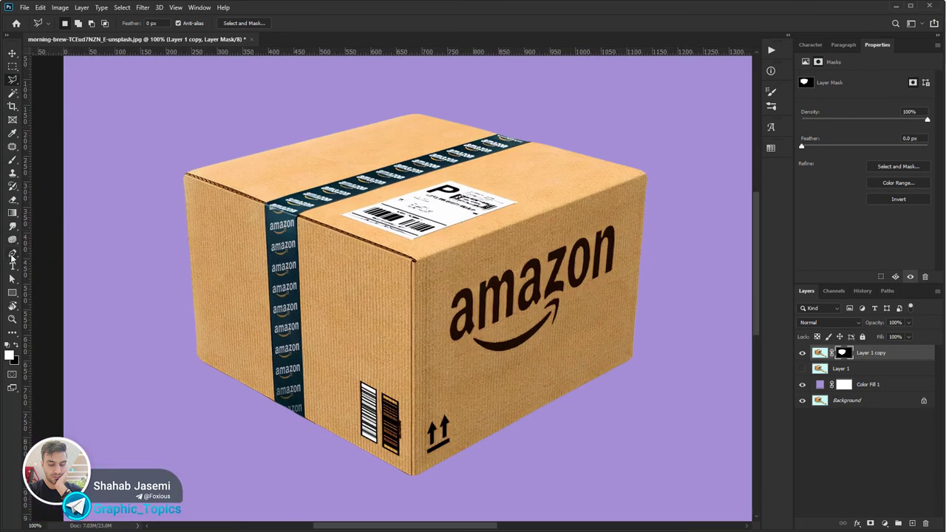
# Delete the old masked Layer 1 copy and show the original Layer 1 again
pyautogui.click(12, 255)
pyautogui.click(11, 258)
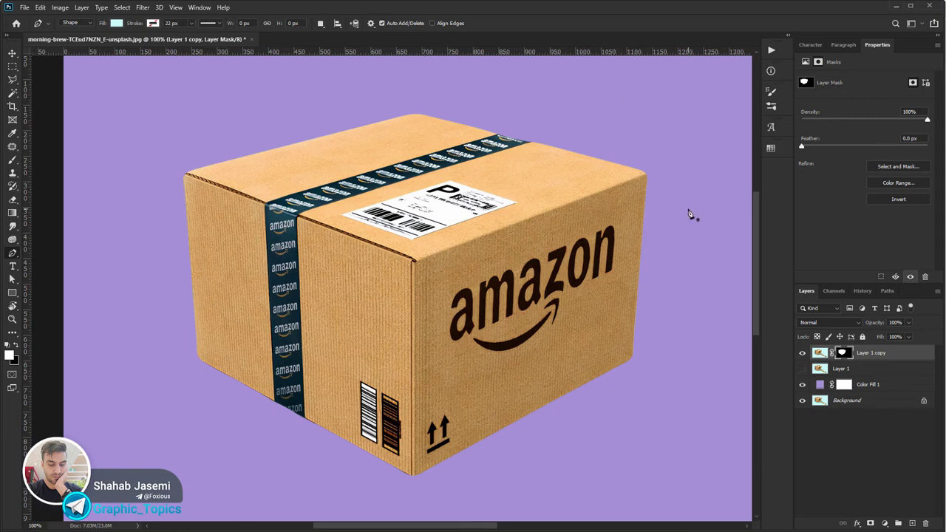
pyautogui.press('w')
pyautogui.click(890, 354)
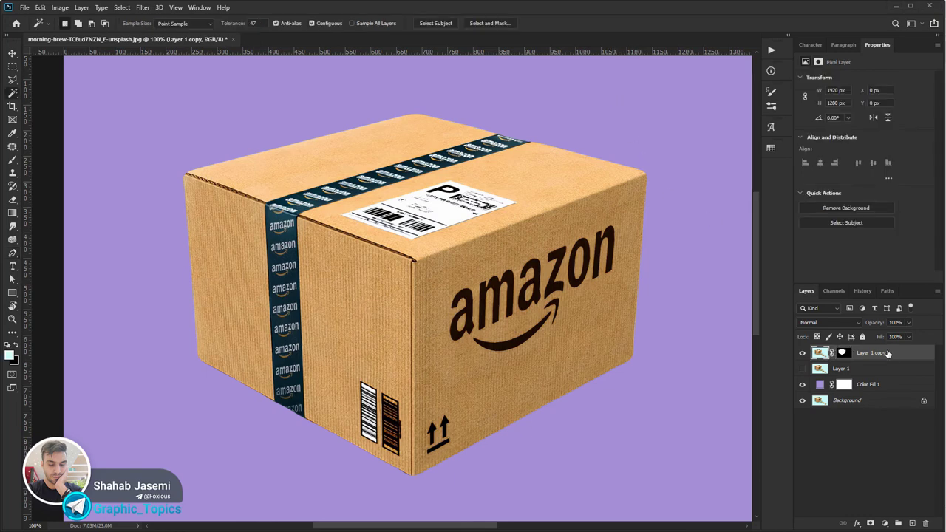
pyautogui.press('Delete')
pyautogui.click(803, 353)
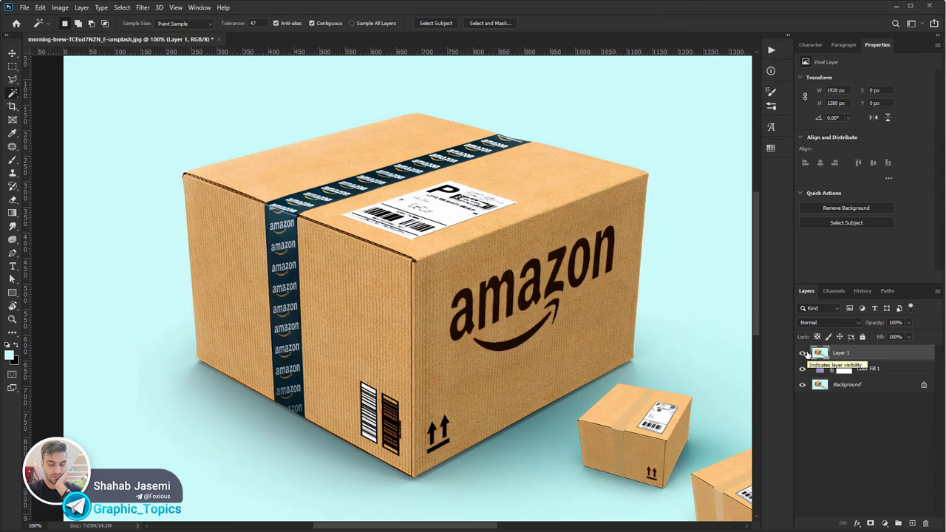
# In Select and Mask, quick-select the whole box: top, left side, front face, tape and logo
pyautogui.click(484, 23)
pyautogui.click(851, 116)
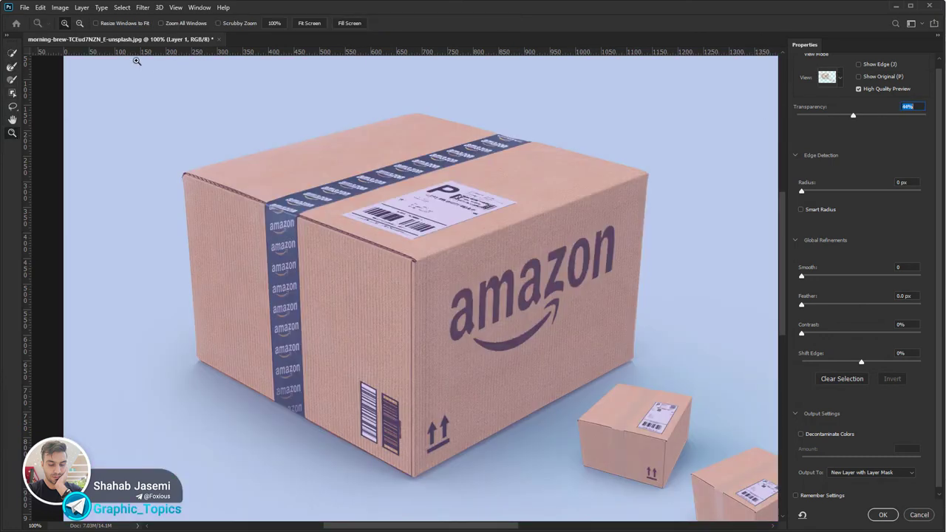
pyautogui.click(12, 53)
pyautogui.press(']')
pyautogui.press(']')
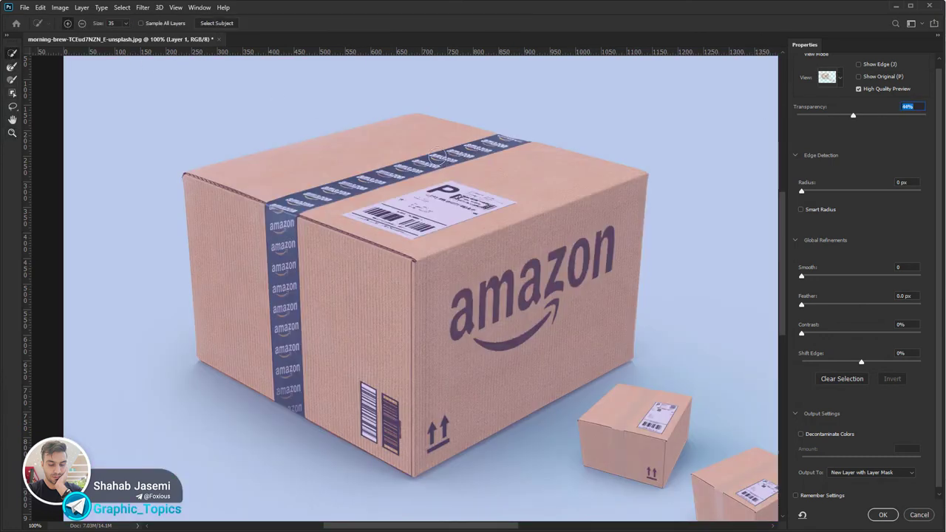
pyautogui.moveTo(443, 158)
pyautogui.mouseDown()
pyautogui.moveTo(330, 285)
pyautogui.moveTo(283, 319)
pyautogui.moveTo(262, 240)
pyautogui.mouseUp()
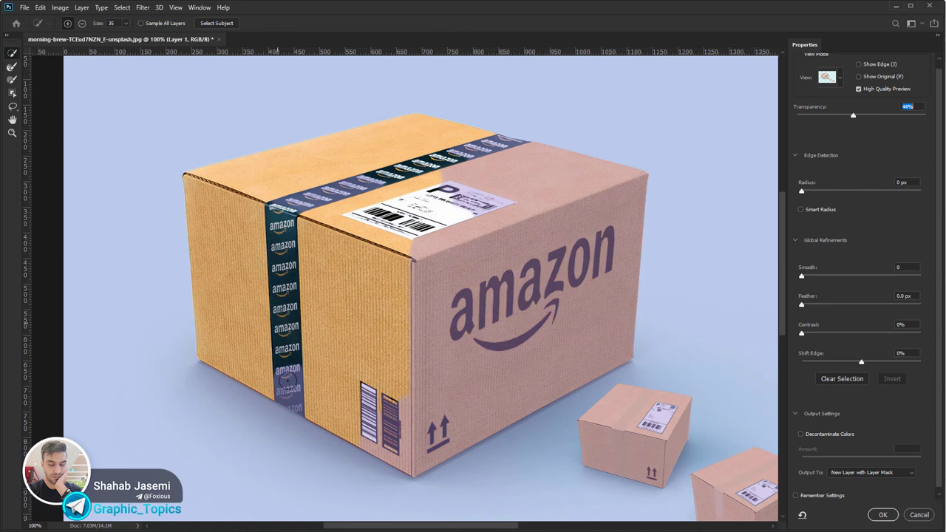
pyautogui.moveTo(288, 381); pyautogui.dragTo(472, 245)
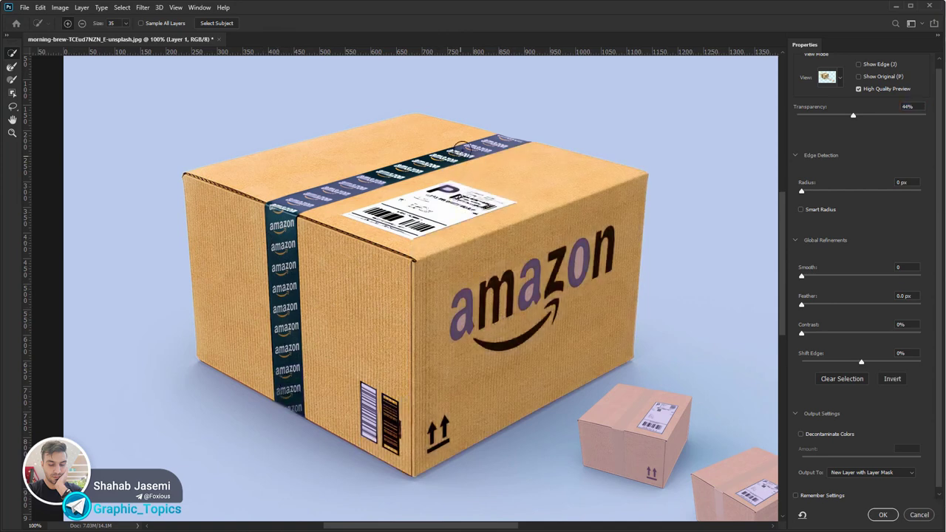
pyautogui.moveTo(510, 145); pyautogui.dragTo(291, 210)
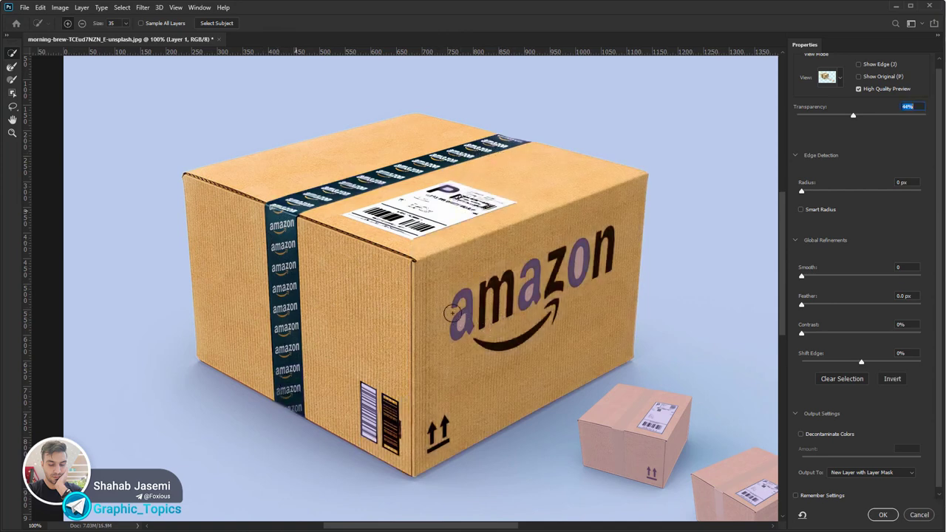
pyautogui.moveTo(452, 314); pyautogui.dragTo(566, 271)
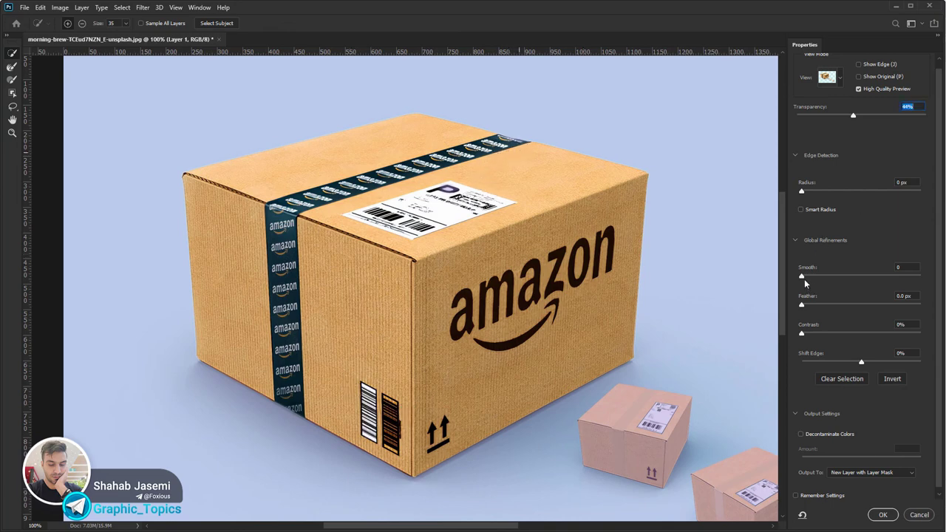
# Refine with Smooth 9, Contrast 100%, Feather 3.7 px, Shift Edge -4%, output as new masked layer
pyautogui.moveTo(807, 278)
pyautogui.mouseDown()
pyautogui.moveTo(819, 306)
pyautogui.moveTo(921, 335)
pyautogui.mouseUp()
pyautogui.press('z')
pyautogui.moveTo(378, 458); pyautogui.dragTo(455, 494)
pyautogui.moveTo(854, 117); pyautogui.dragTo(926, 115)
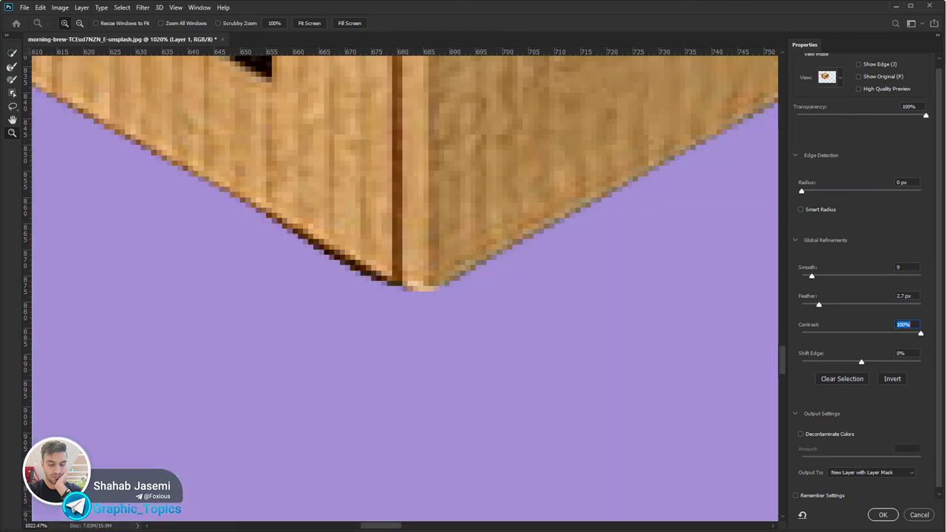
pyautogui.click(858, 88)
pyautogui.moveTo(429, 208); pyautogui.dragTo(584, 286)
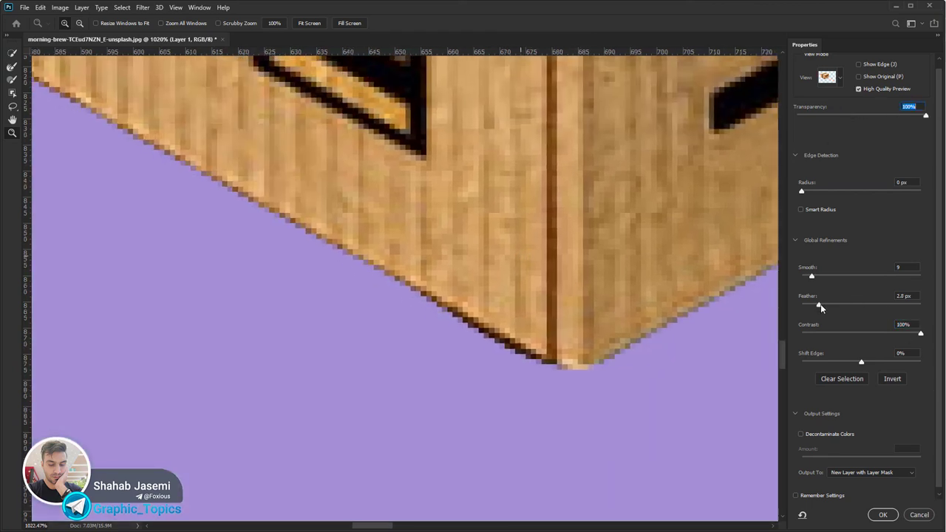
pyautogui.moveTo(821, 308); pyautogui.dragTo(829, 309)
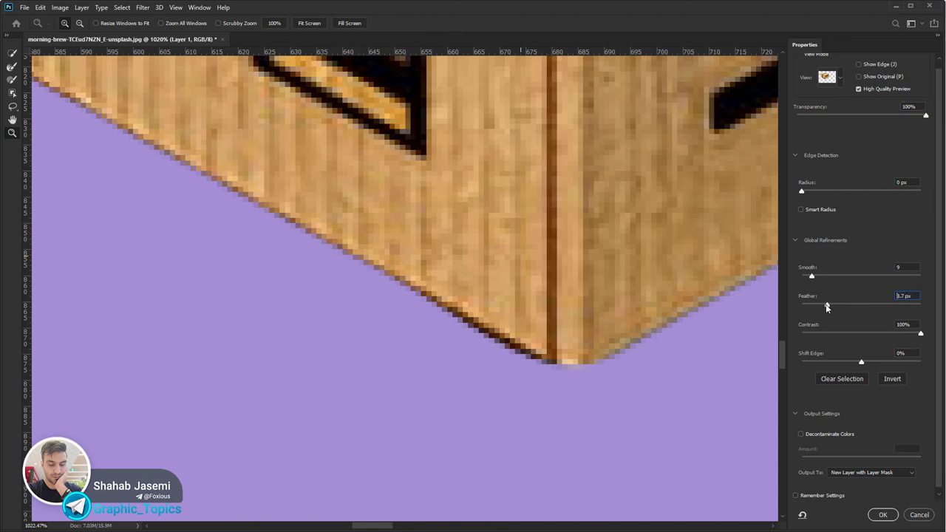
pyautogui.moveTo(861, 362); pyautogui.dragTo(858, 362)
pyautogui.moveTo(301, 179); pyautogui.dragTo(538, 395)
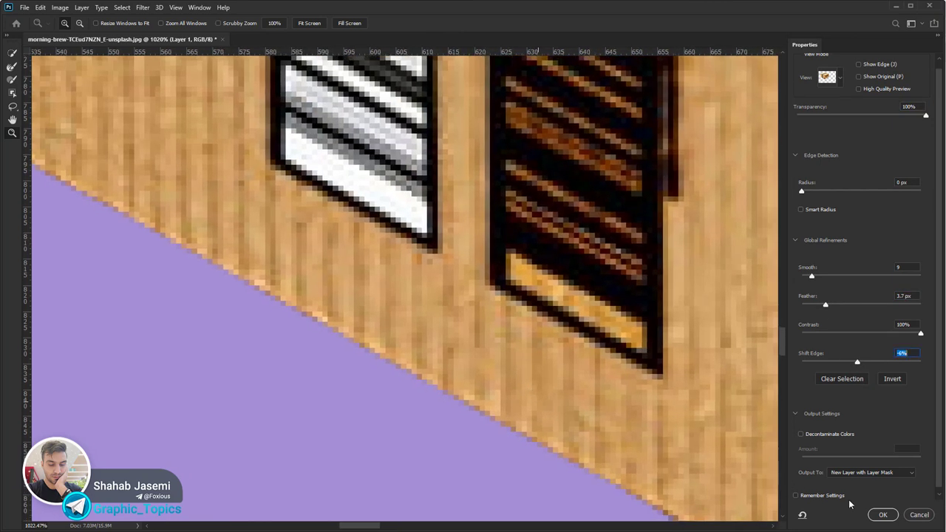
pyautogui.click(881, 515)
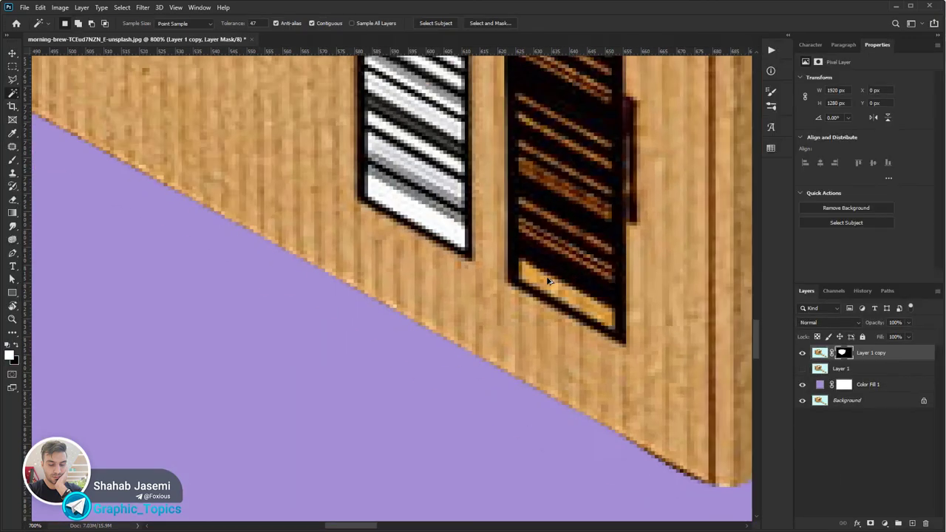
# Fit the box in view and toggle viewing Layer 1 copy's mask on its own
pyautogui.hotkey('ctrl', '1')
pyautogui.press('b')
pyautogui.click(843, 355)
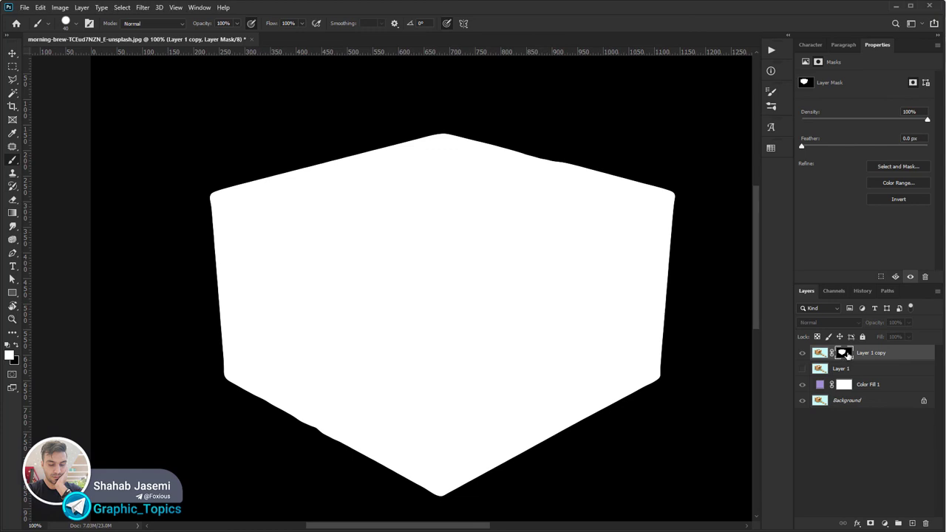
pyautogui.keyDown('alt'); pyautogui.click(846, 355); pyautogui.keyUp('alt')
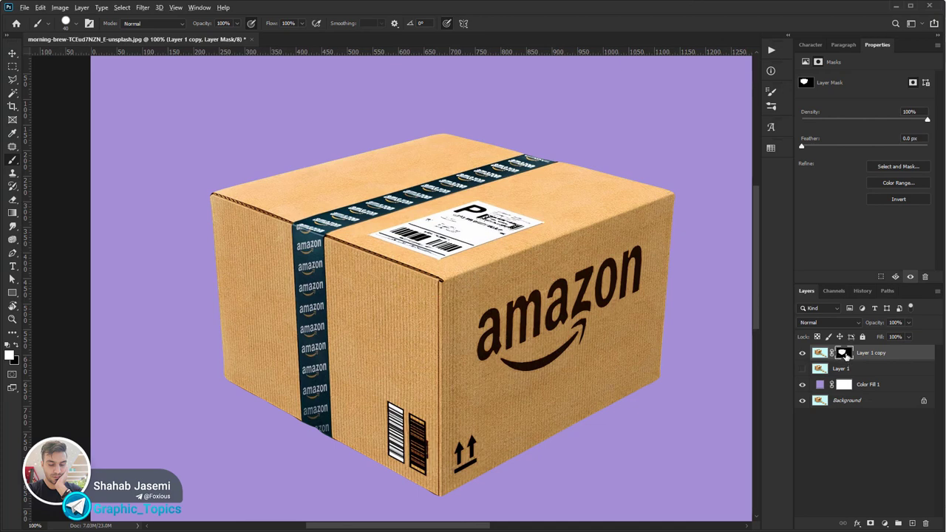
pyautogui.keyDown('alt'); pyautogui.click(845, 355); pyautogui.keyUp('alt')
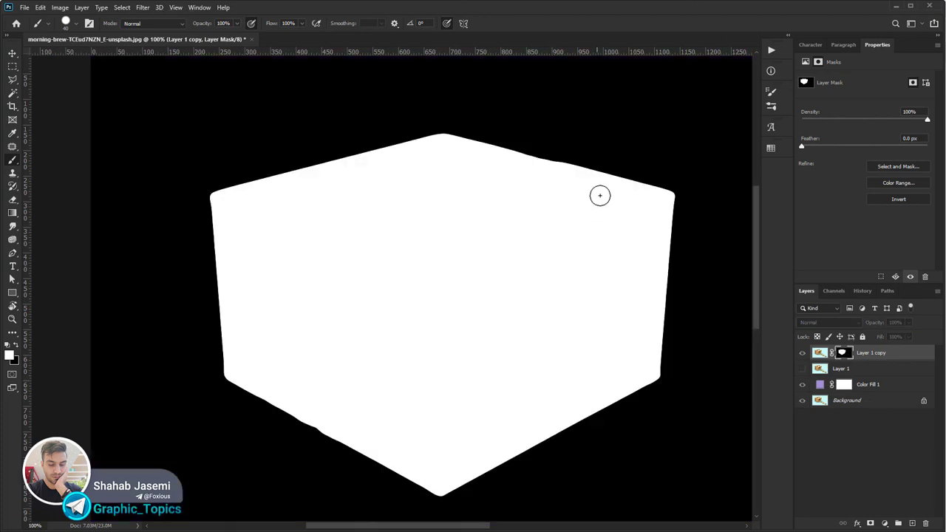
# Paint a black test stroke on the mask, restore it in white, and view the mask alone
pyautogui.press('x')
pyautogui.moveTo(505, 234); pyautogui.dragTo(482, 253)
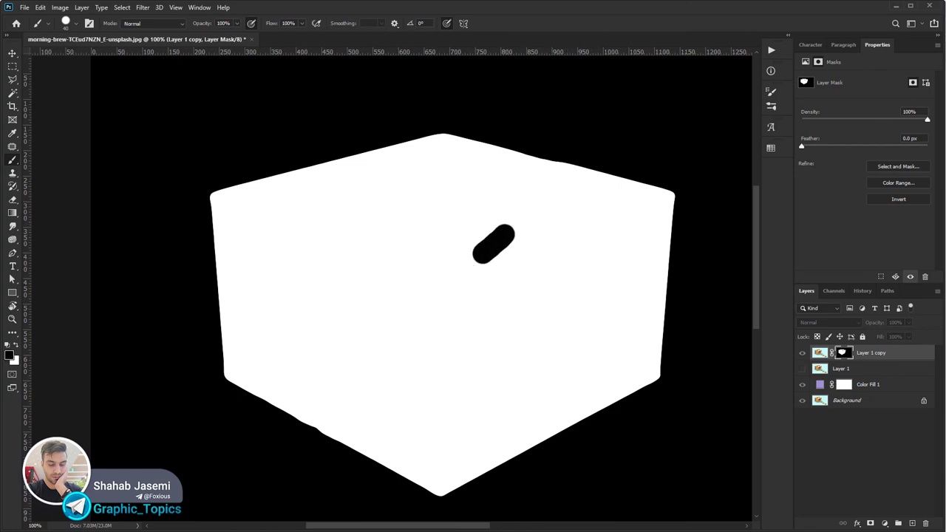
pyautogui.press('x')
pyautogui.moveTo(515, 215); pyautogui.dragTo(475, 236)
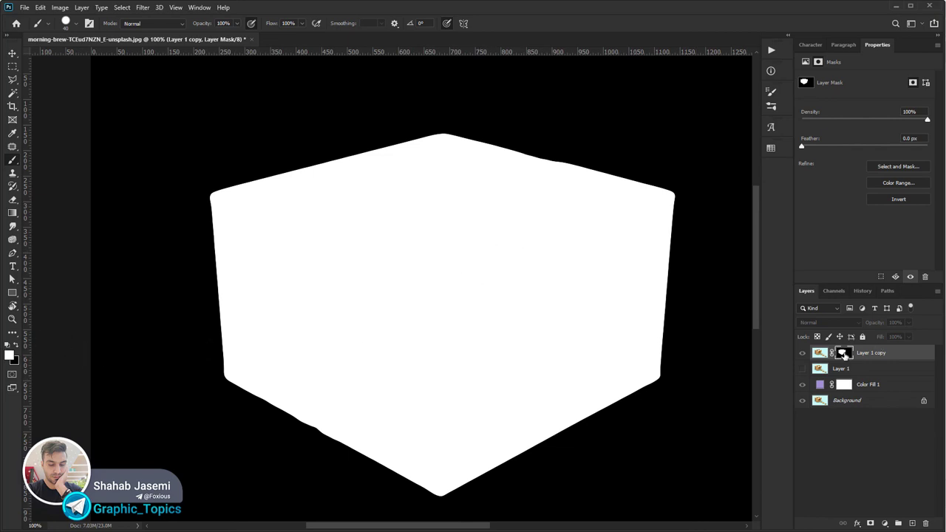
pyautogui.keyDown('alt'); pyautogui.click(844, 355); pyautogui.keyUp('alt')
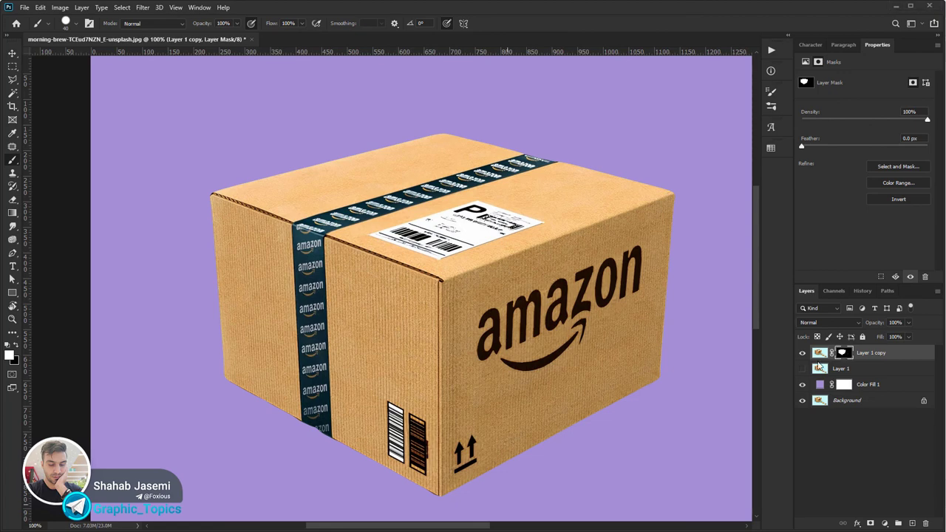
pyautogui.keyDown('alt'); pyautogui.click(844, 353); pyautogui.keyUp('alt')
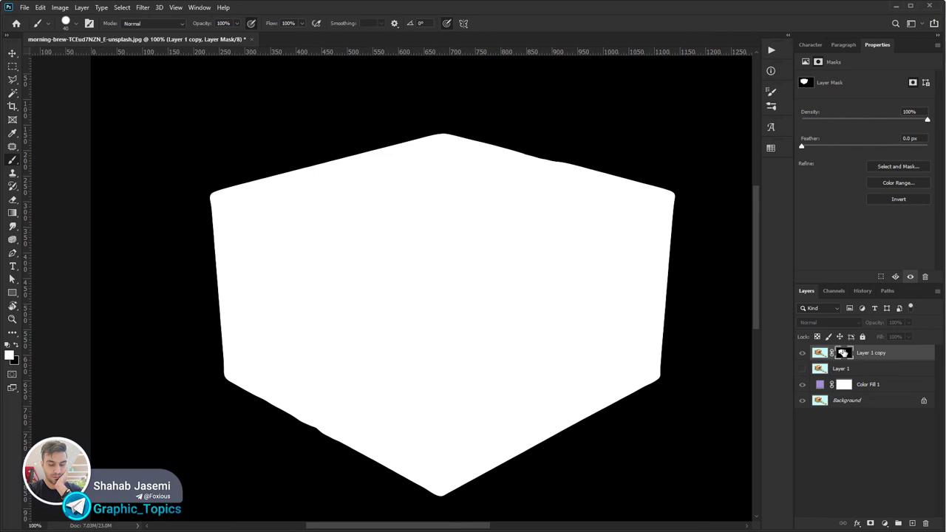
pyautogui.rightClick(347, 268)
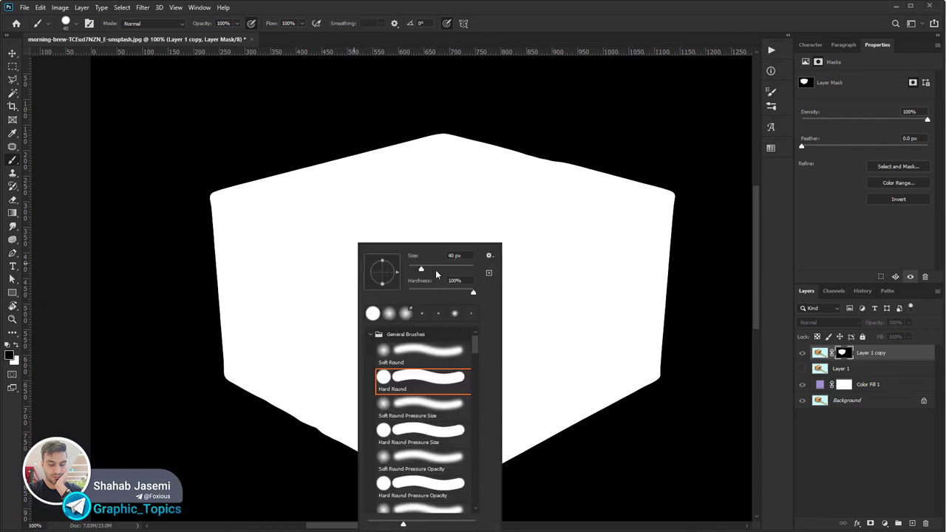
pyautogui.click(437, 271)
pyautogui.moveTo(215, 28); pyautogui.dragTo(185, 28)
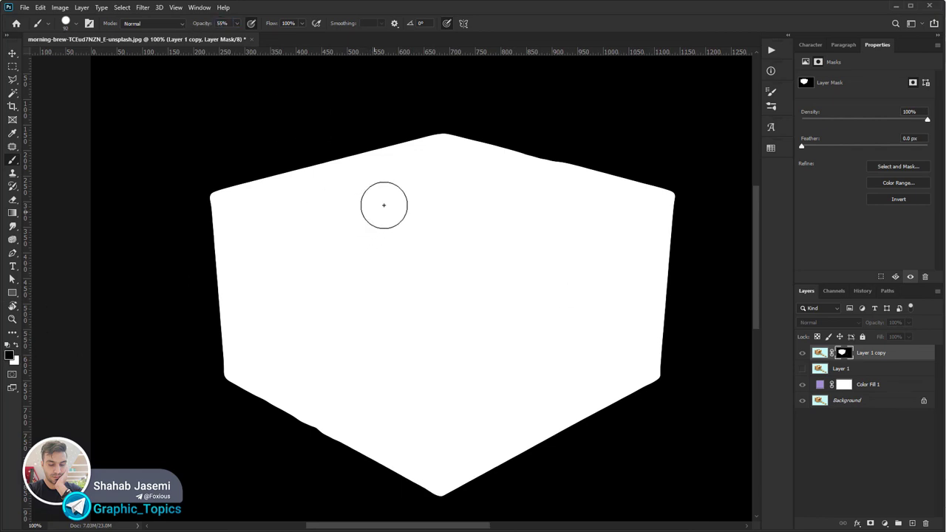
pyautogui.moveTo(382, 204); pyautogui.dragTo(407, 323)
pyautogui.moveTo(442, 222); pyautogui.dragTo(462, 311)
pyautogui.keyDown('alt'); pyautogui.click(843, 353); pyautogui.keyUp('alt')
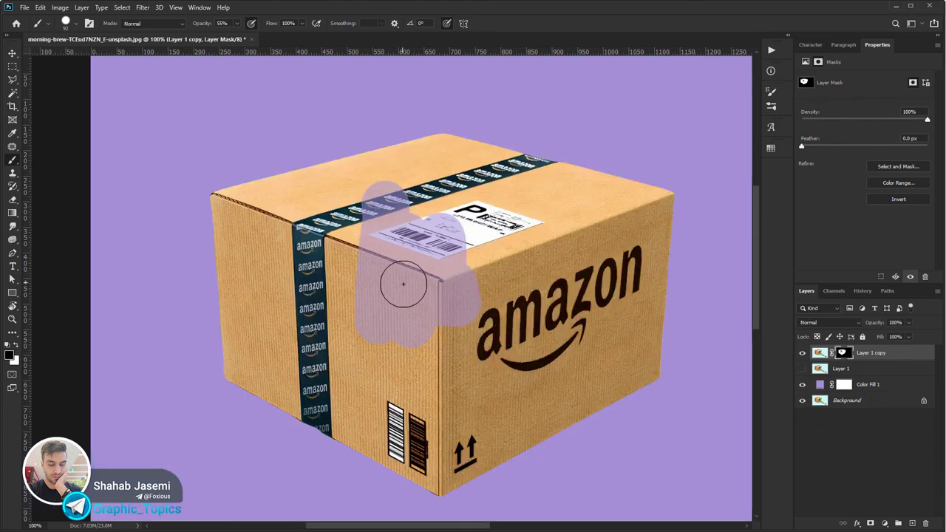
pyautogui.moveTo(404, 284); pyautogui.dragTo(491, 299)
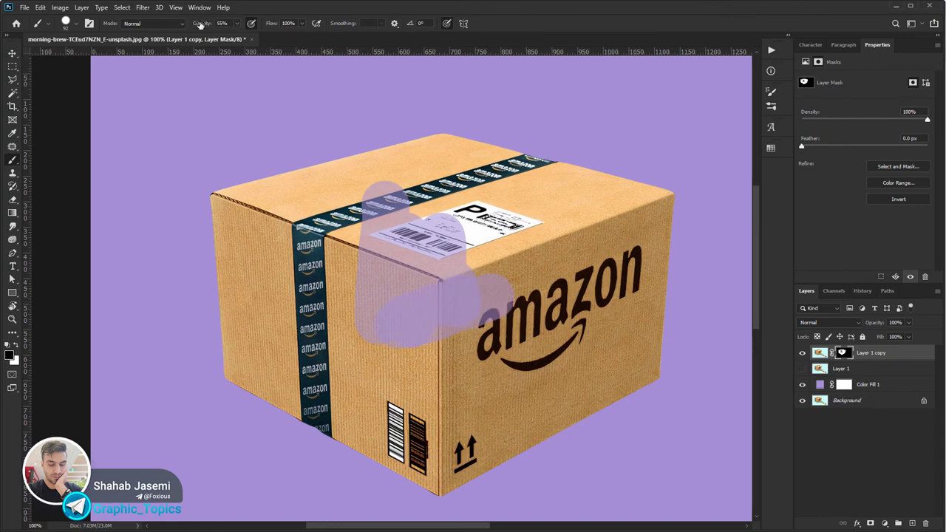
pyautogui.moveTo(201, 25); pyautogui.dragTo(229, 24)
pyautogui.moveTo(510, 303); pyautogui.dragTo(491, 303)
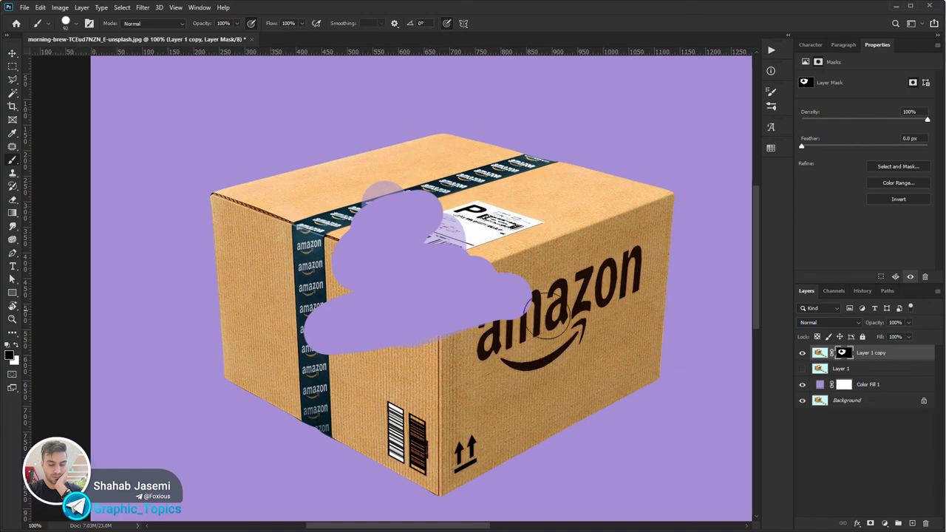
pyautogui.press('x')
pyautogui.moveTo(547, 314)
pyautogui.mouseDown()
pyautogui.moveTo(348, 344)
pyautogui.moveTo(328, 334)
pyautogui.moveTo(363, 203)
pyautogui.moveTo(454, 249)
pyautogui.moveTo(507, 295)
pyautogui.moveTo(429, 289)
pyautogui.moveTo(416, 241)
pyautogui.moveTo(448, 244)
pyautogui.mouseUp()
pyautogui.keyDown('alt'); pyautogui.click(844, 354); pyautogui.keyUp('alt')
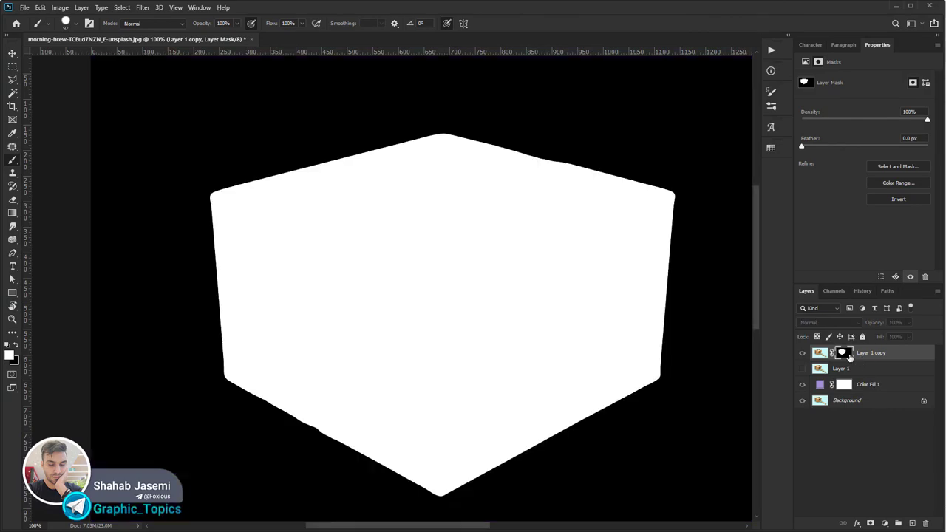